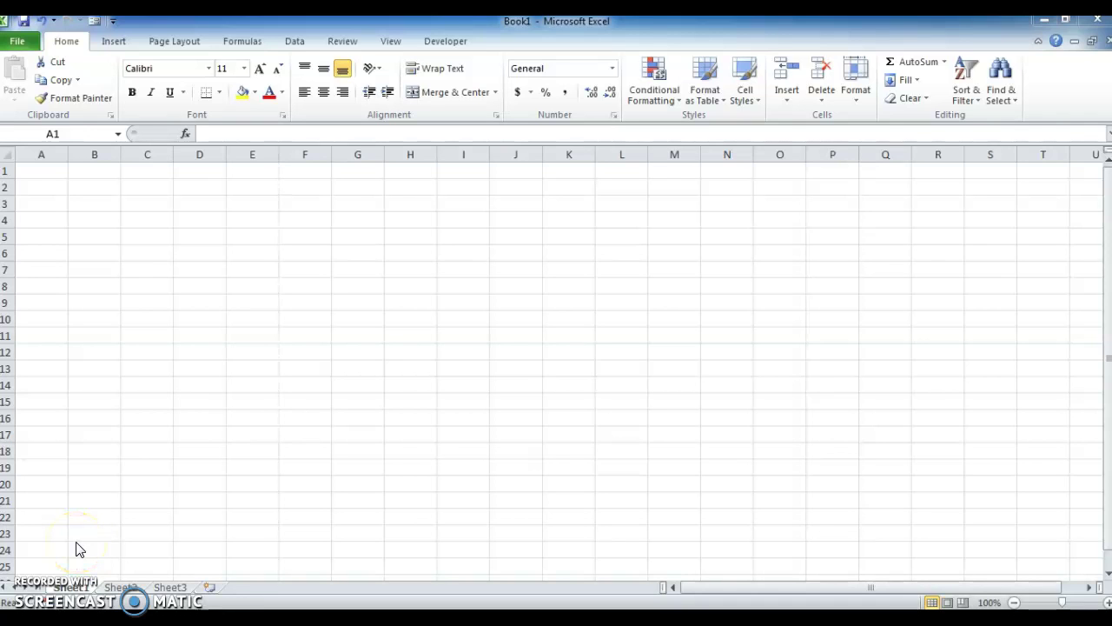
Enter the header PLAYER in cell A1.
click(67, 453)
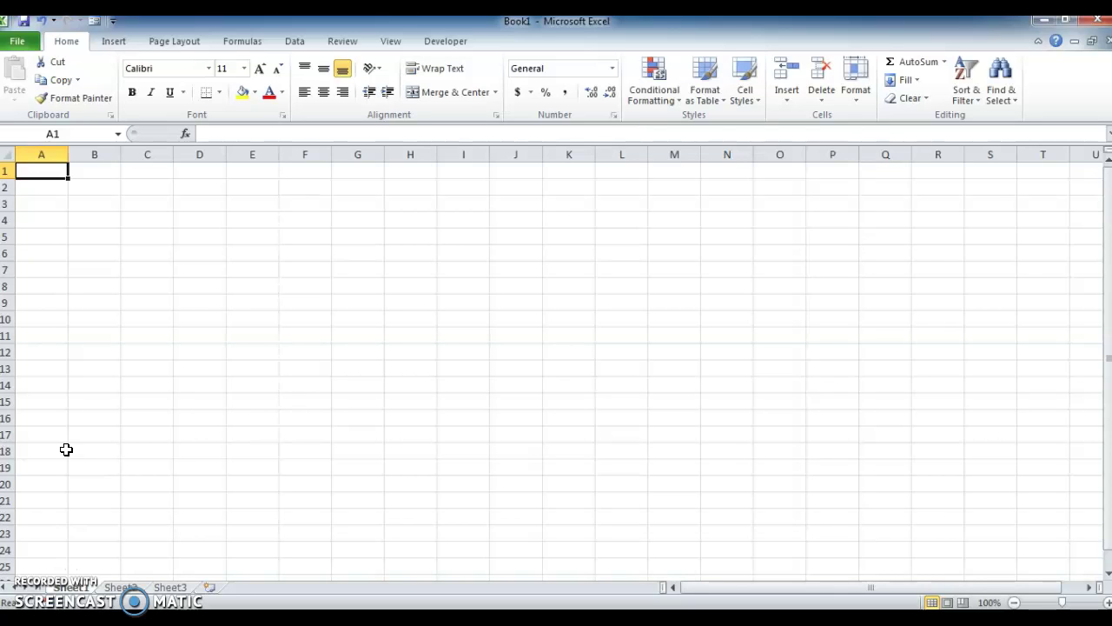
text(P)
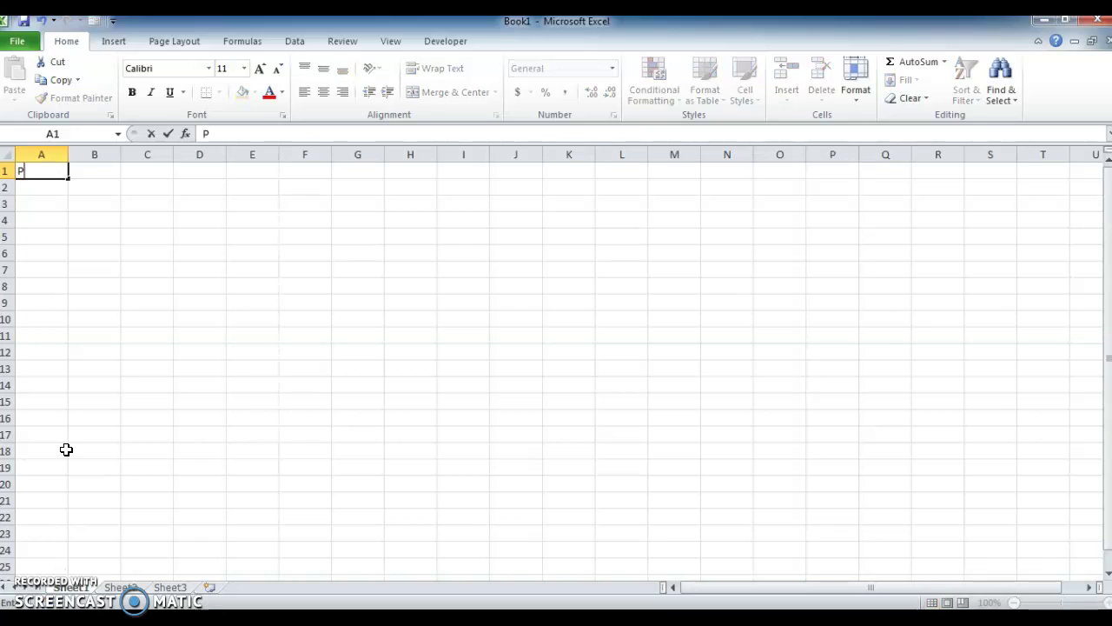
text(LAYER)
key(Return)
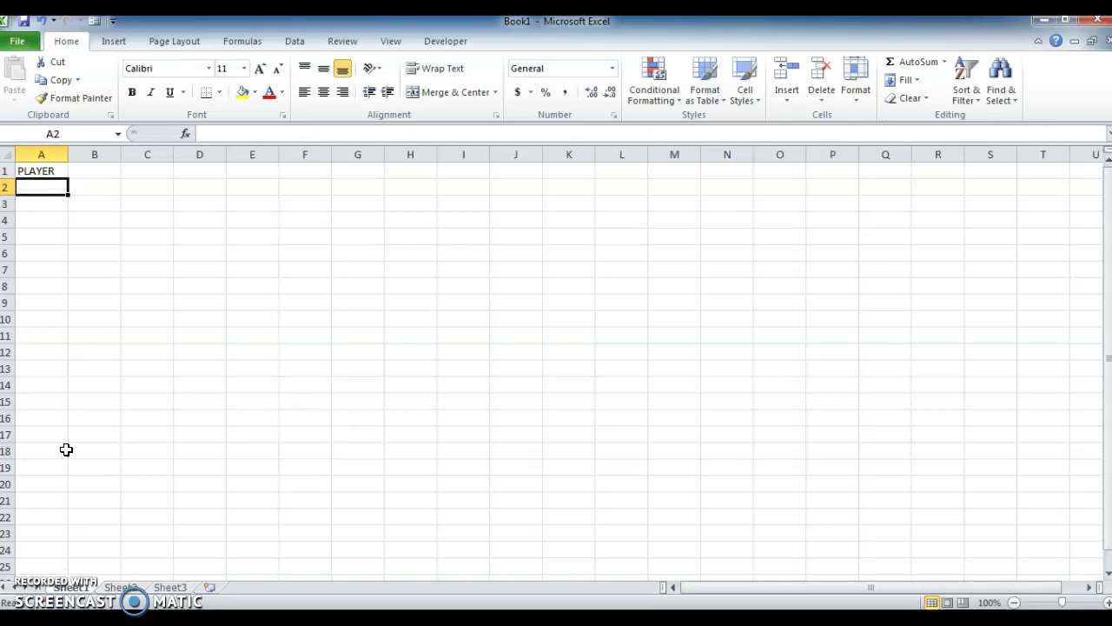
Fill A2:A9 under the PLAYER header with the letters A through H, one per row.
text(A)
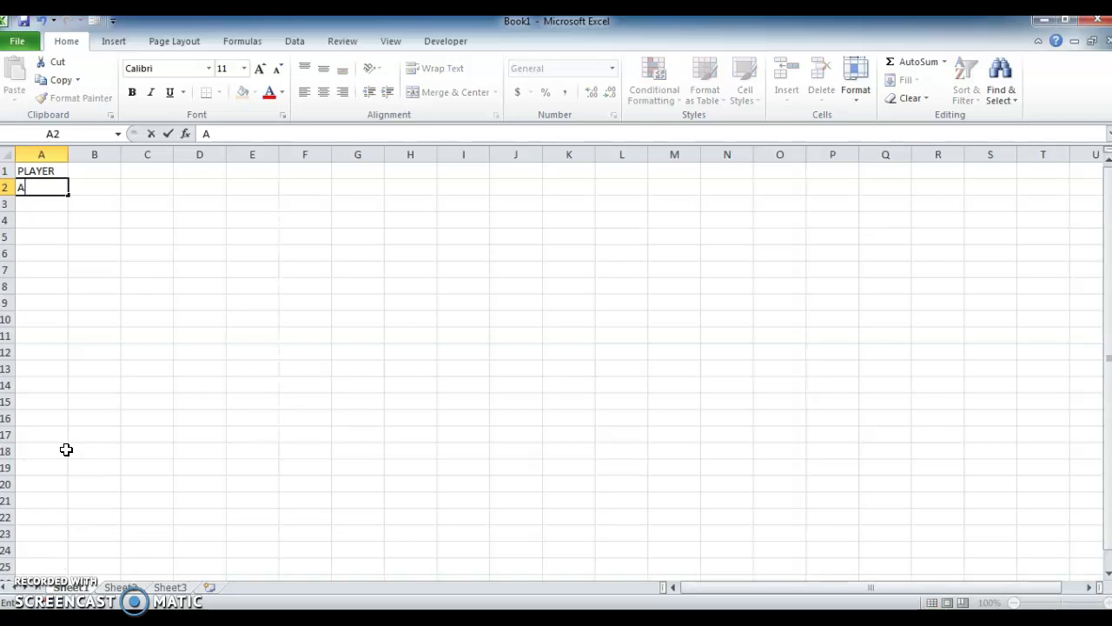
key(Return)
text(B)
key(Return)
text(C)
key(Return)
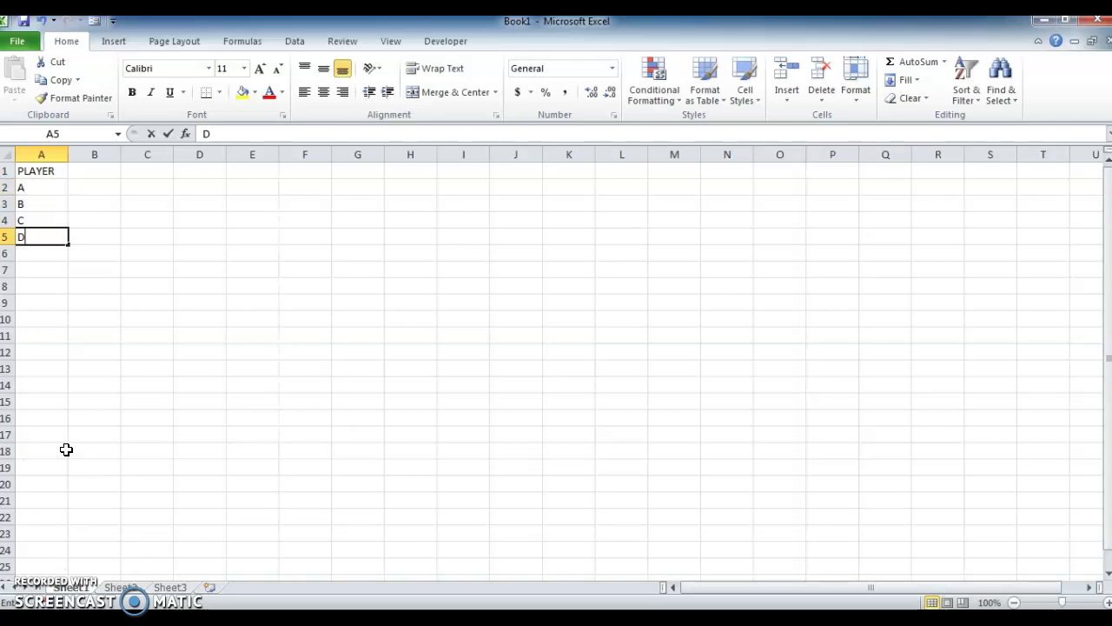
text(D)
key(Return)
text(E)
key(Return)
text(F)
key(Return)
text(G)
key(Return)
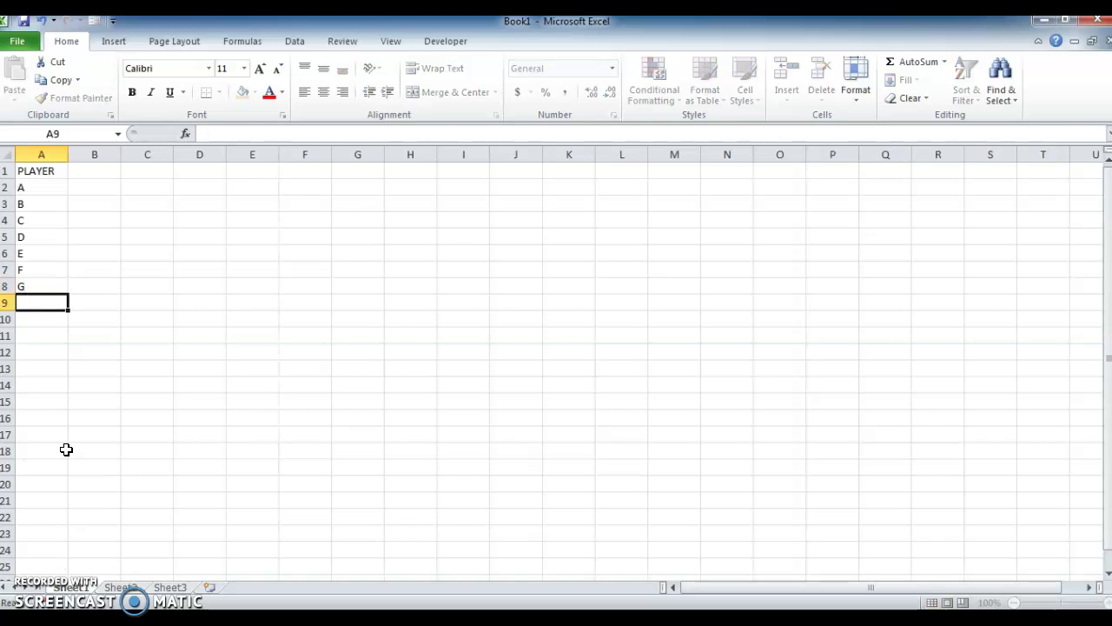
text(H)
key(Return)
Enter the header MATCH in cell B1, beside the PLAYER header.
key(Up)
key(Up)
key(Up)
key(Up)
key(Up)
key(Up)
key(Up)
key(Up)
key(Up)
key(Right)
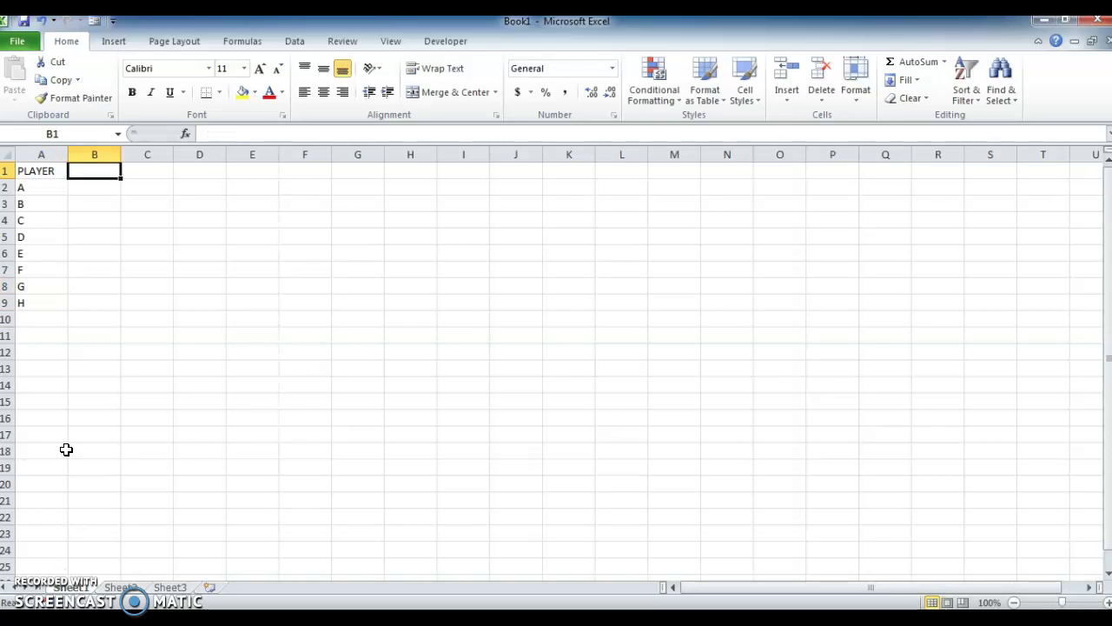
text(MATCH)
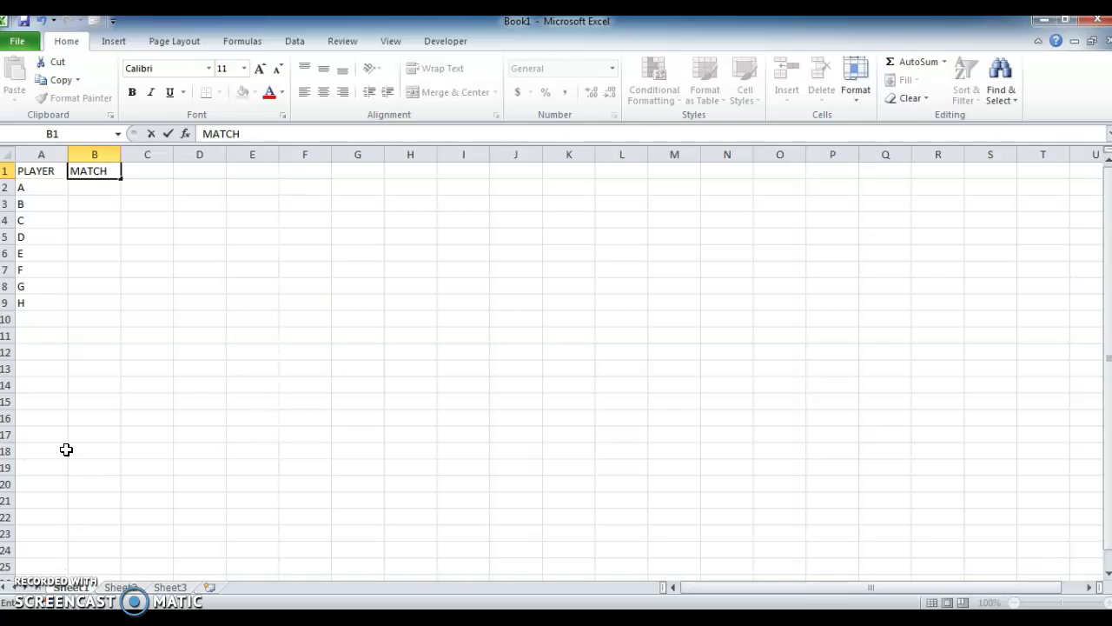
key(Return)
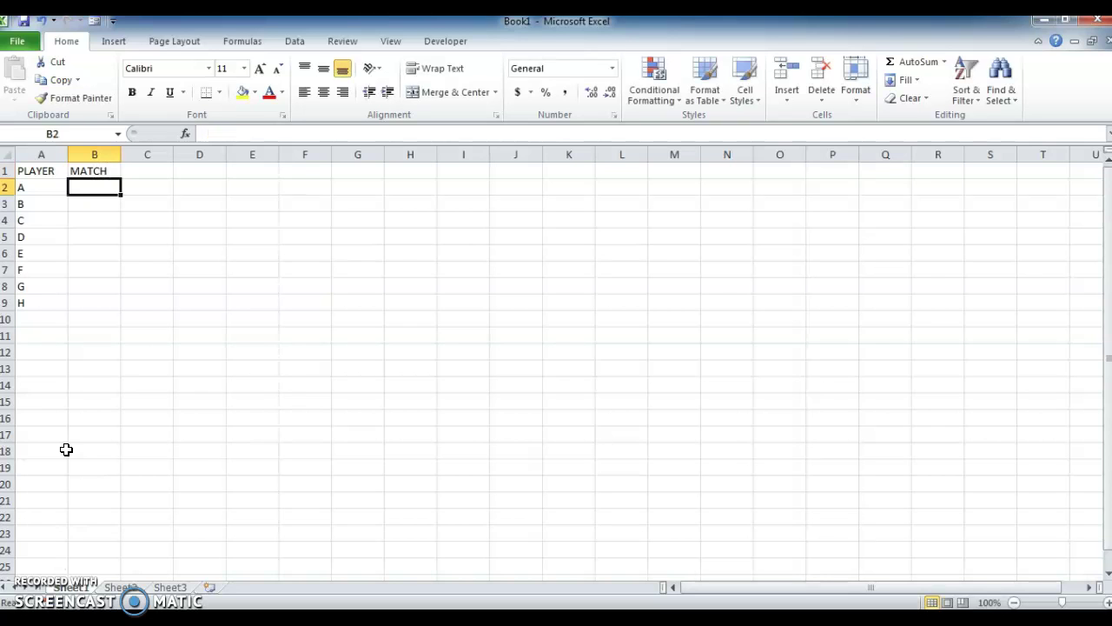
Enter the formula =RANDBETWEEN(50,100) in cell B2.
text(=RAND)
key(Down)
key(Tab)
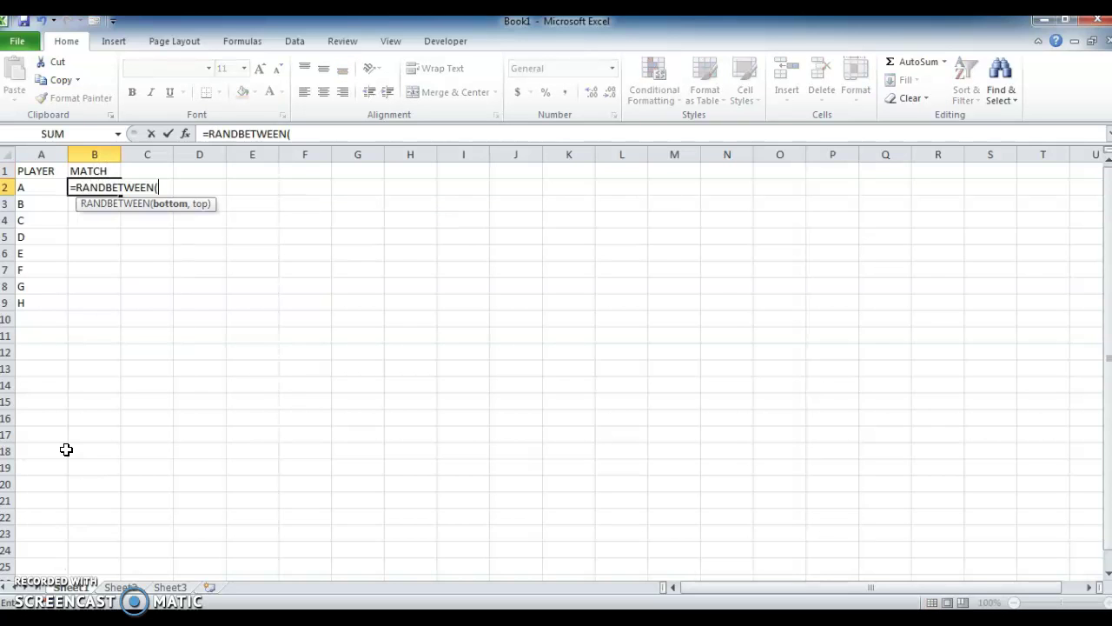
text(50,100))
key(Return)
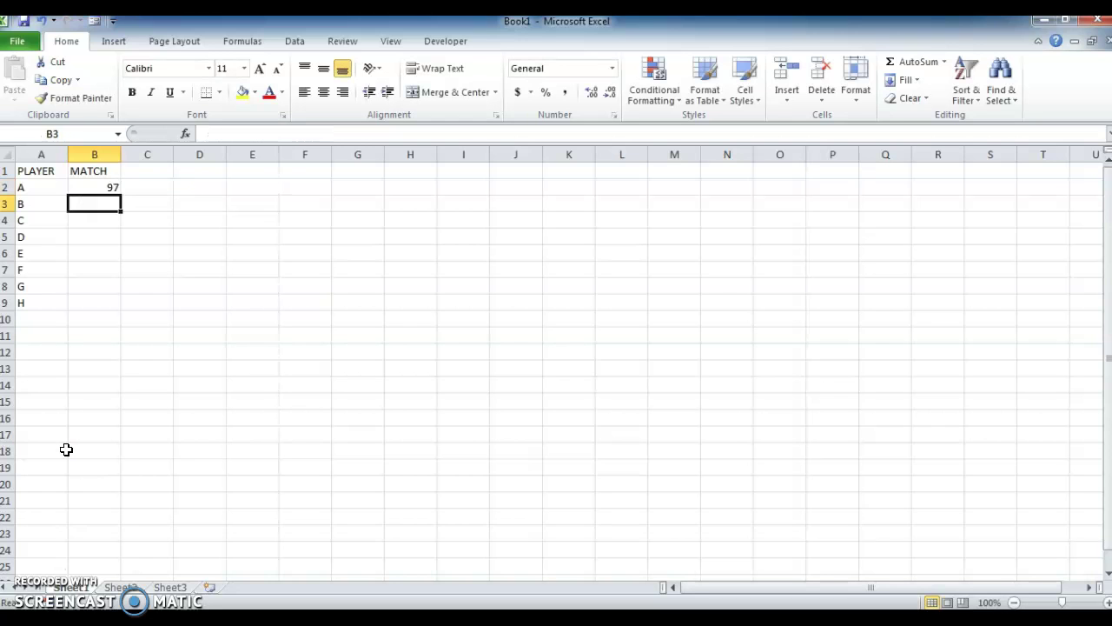
Fill the RANDBETWEEN formula from B2 down to B9 for all players.
key(Left)
key(ctrl+Down)
key(Right)
key(ctrl+shift+Up)
key(ctrl+d)
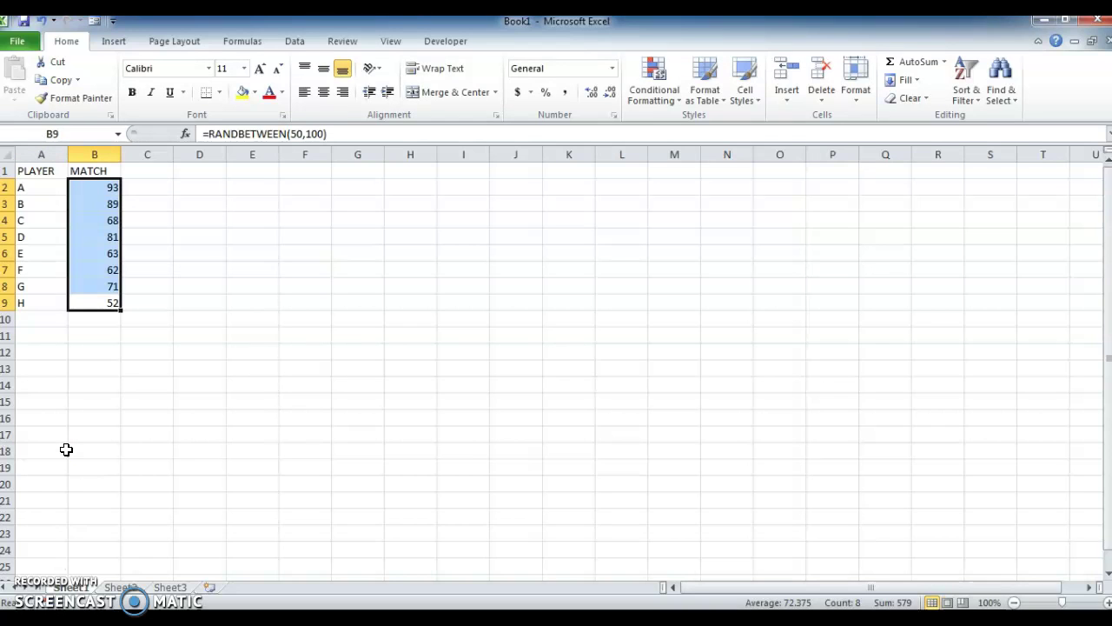
Replace the random-number formulas in B2:B9 with their static values by copying and pasting values only.
key(ctrl+c)
key(alt+e)
key(s)
key(v)
key(Return)
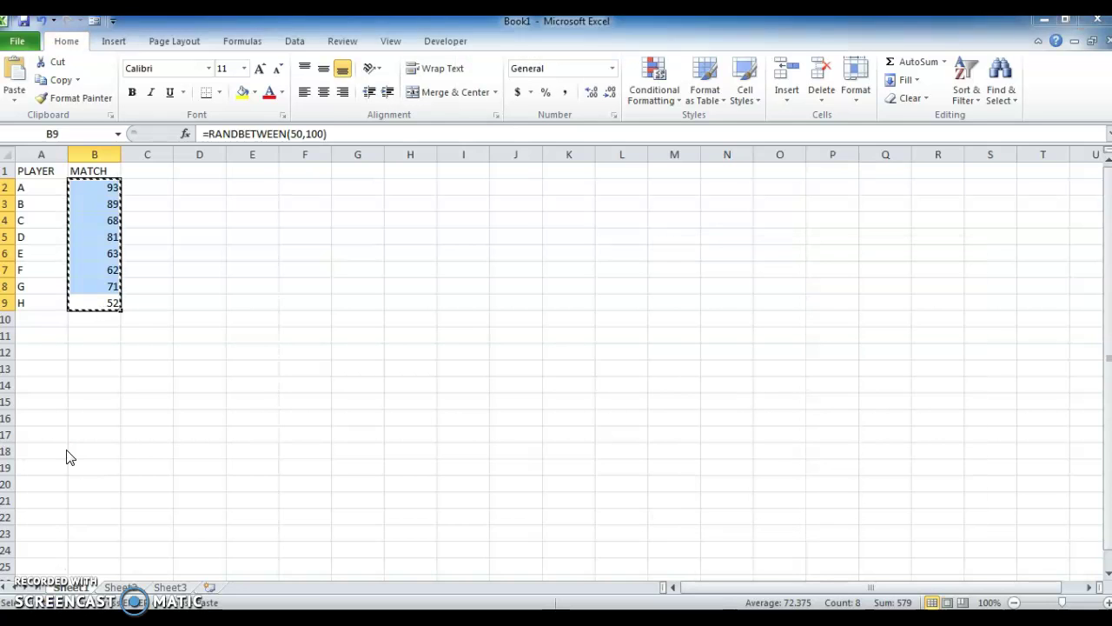
key(Escape)
key(ctrl+Up)
key(Left)
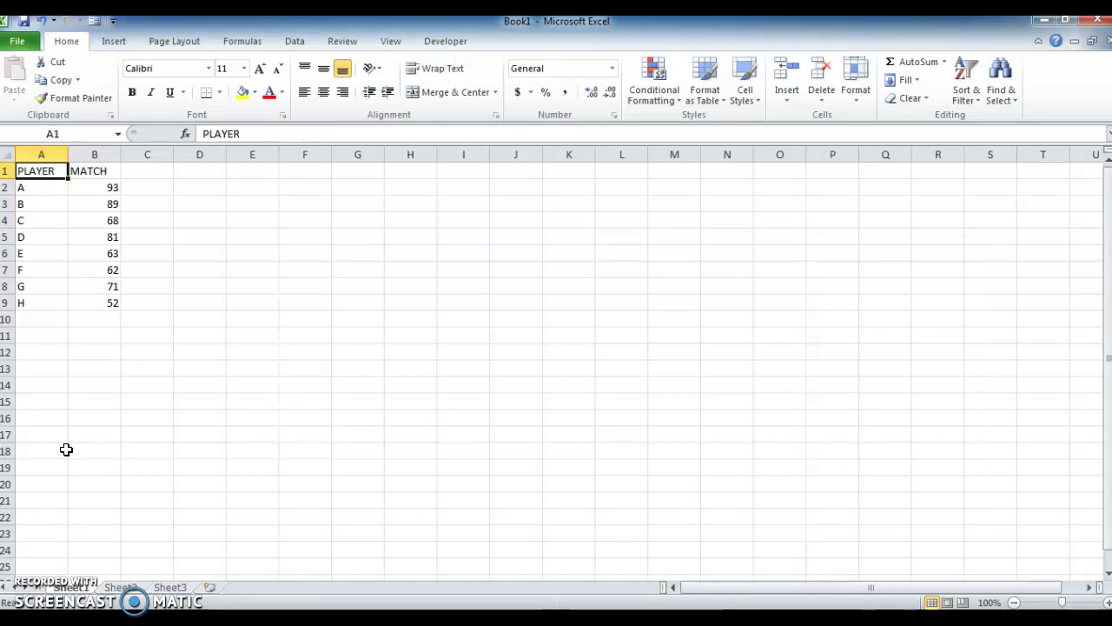
Apply all borders to the table A1:B9.
key(ctrl+a)
key(alt+h)
key(b)
key(a)
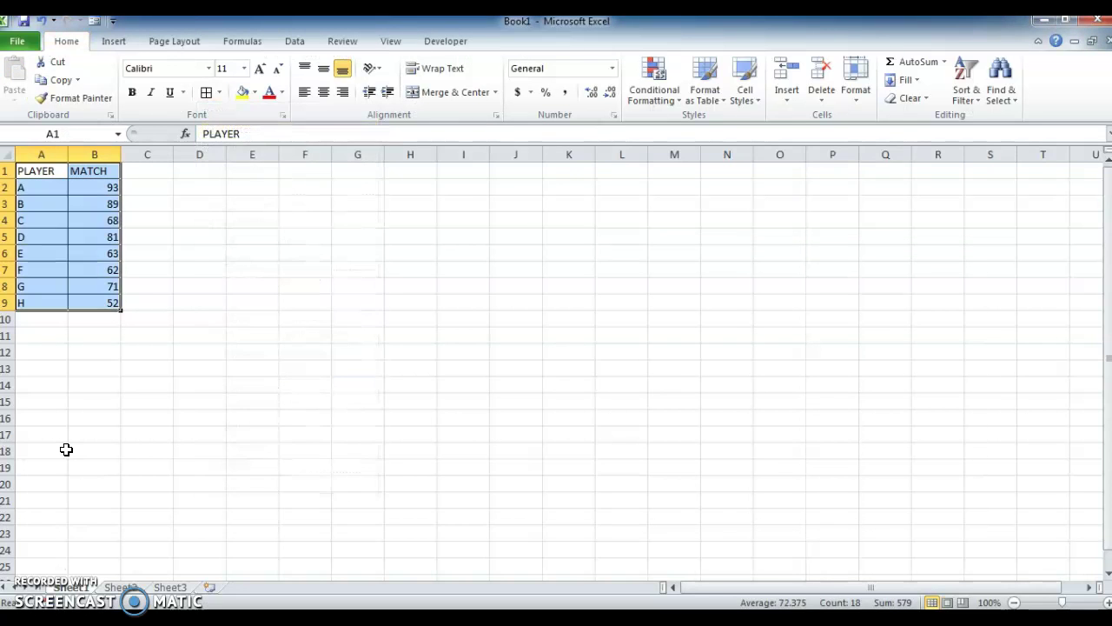
key(ctrl+Home)
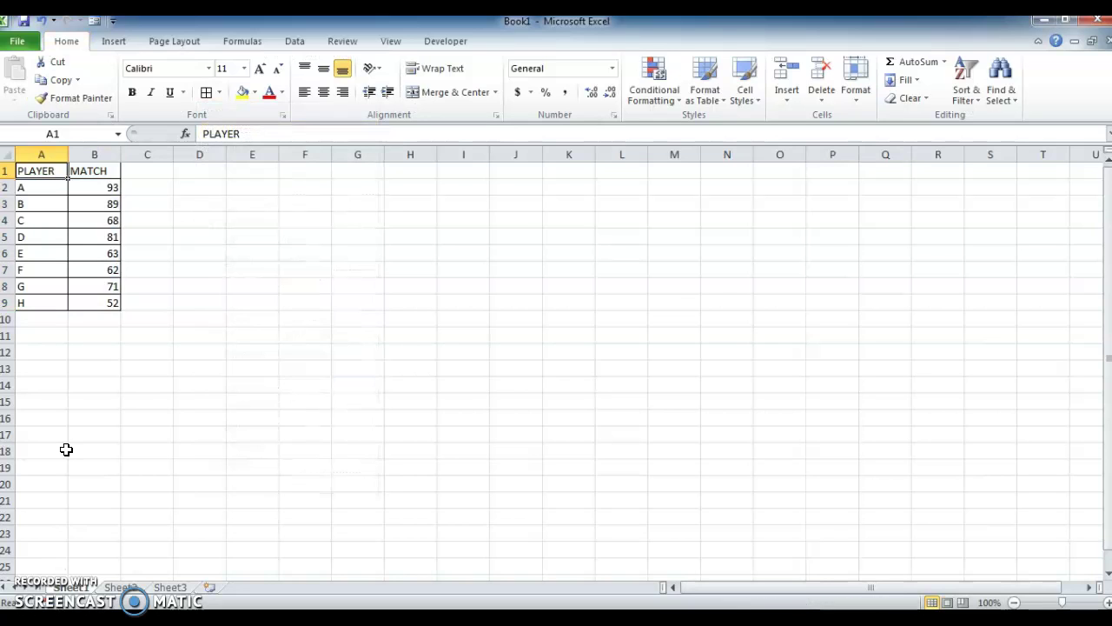
Insert a default column chart from A1:B9 and move it slightly down and to the left on the sheet.
key(Right)
key(Left)
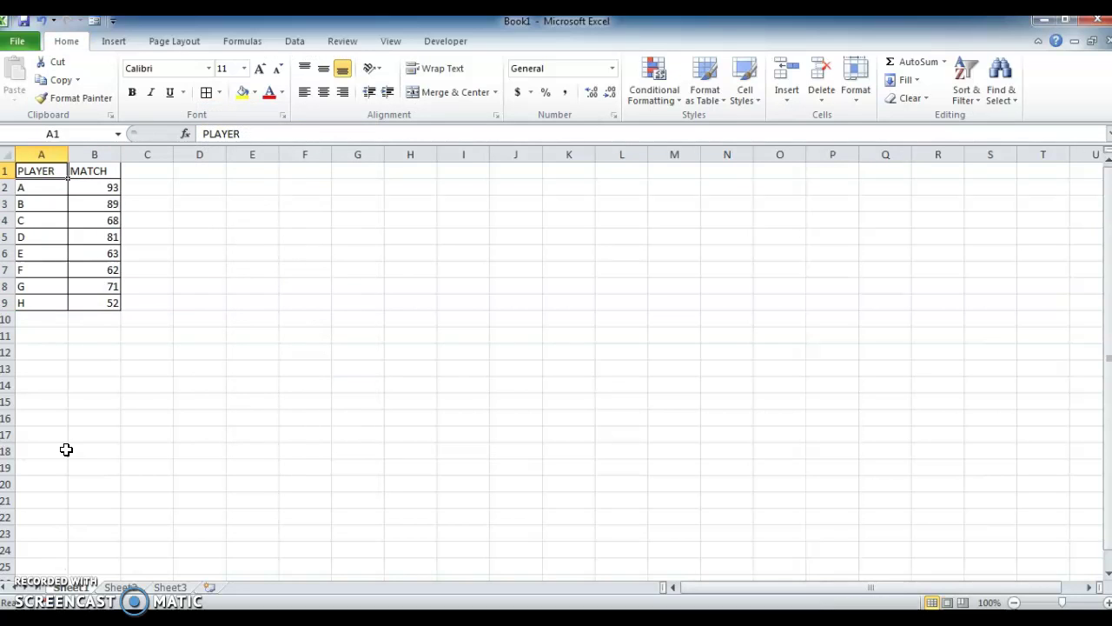
key(shift+Right)
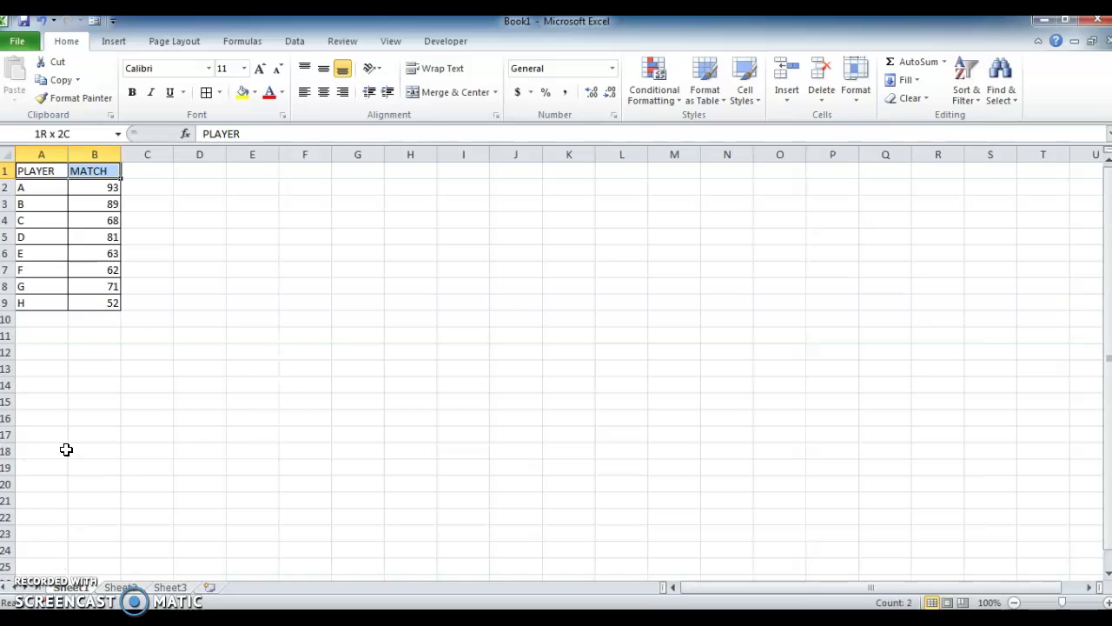
key(ctrl+shift+Down)
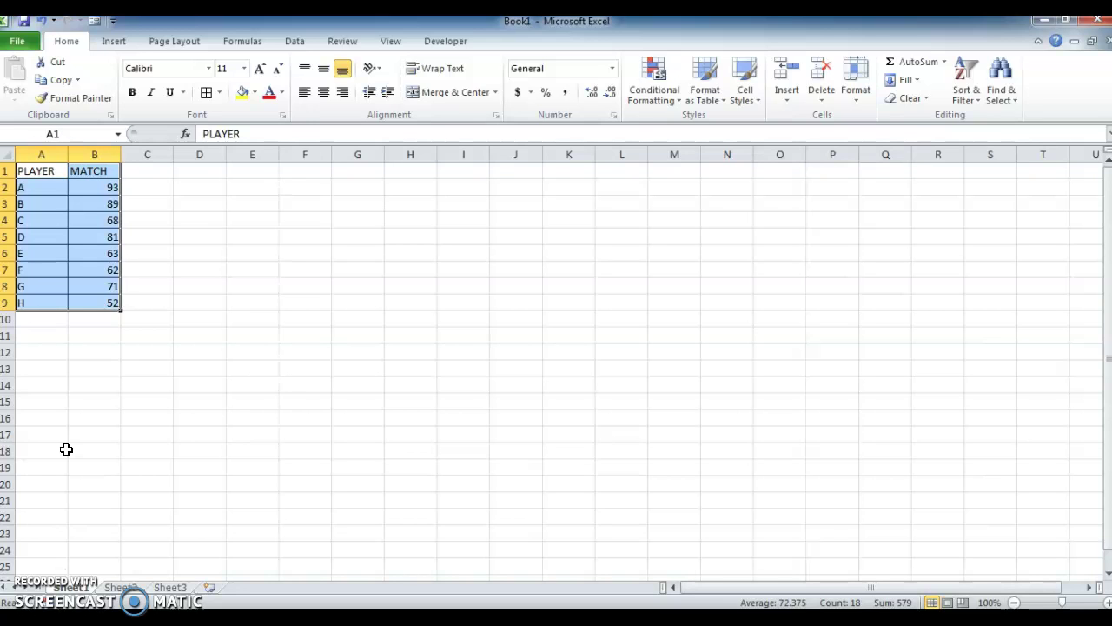
key(alt+F1)
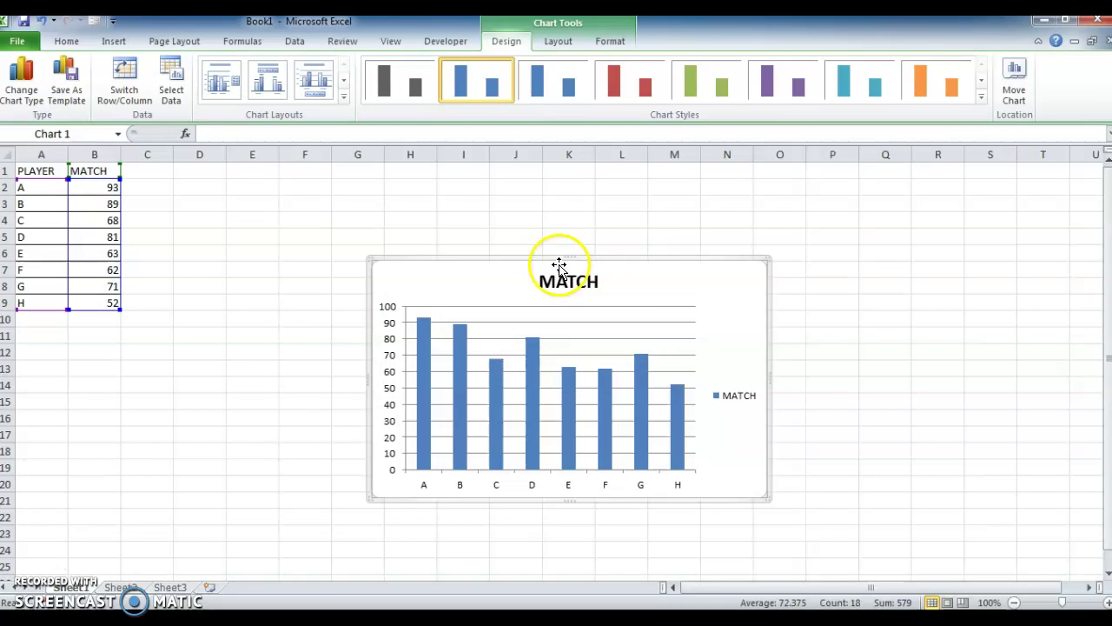
drag(728, 277, 698, 296)
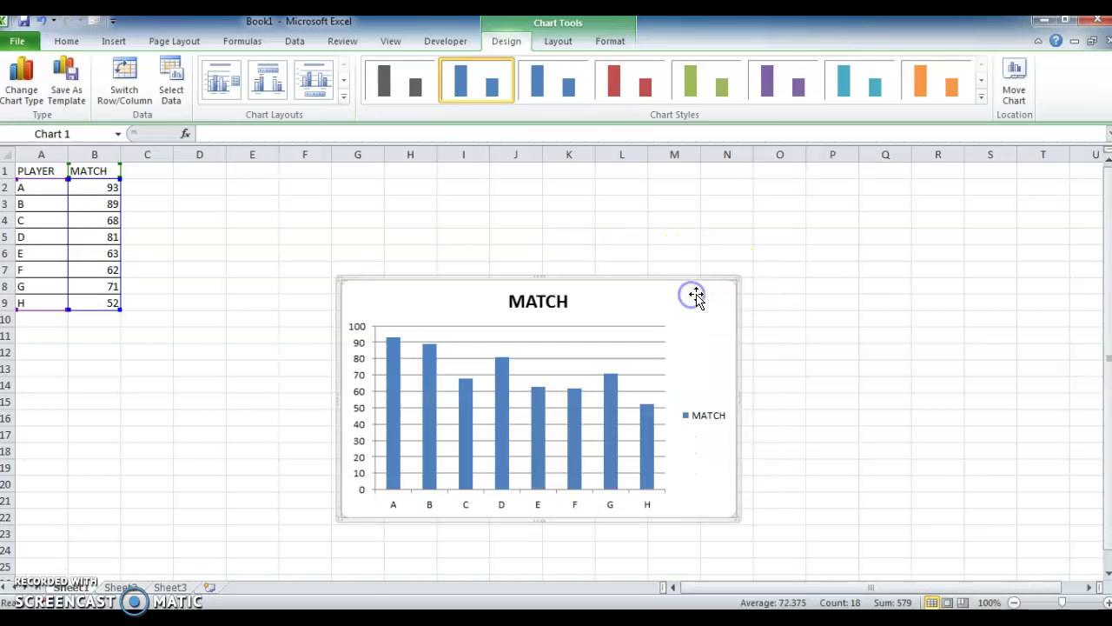
click(298, 170)
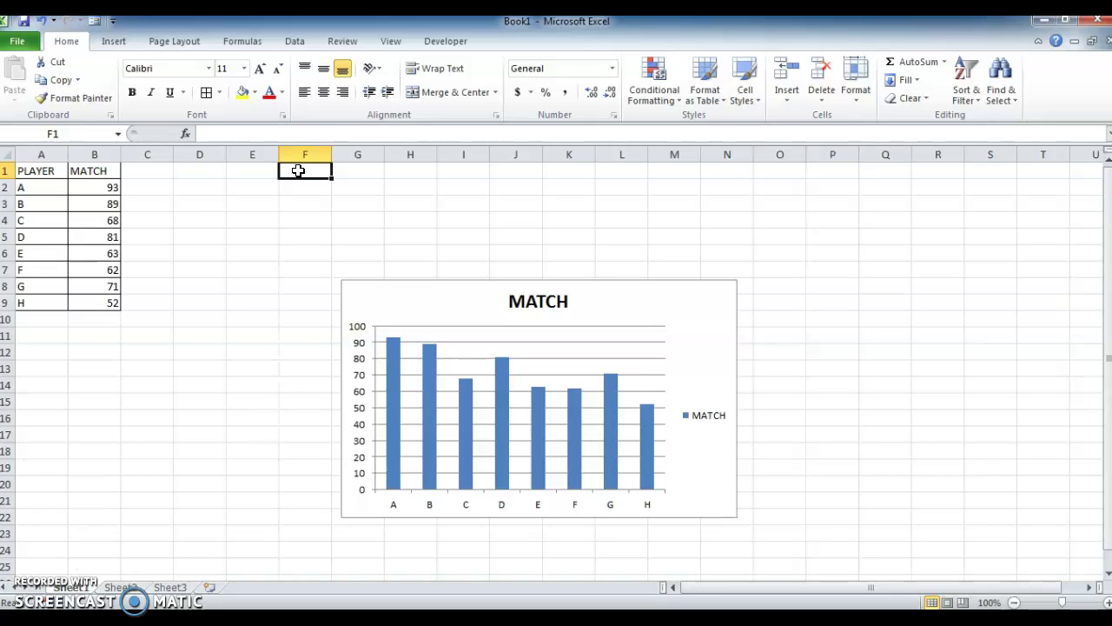
Review the MATCH chart's data source range and series, and close the dialog without changes.
click(696, 310)
right_click(696, 309)
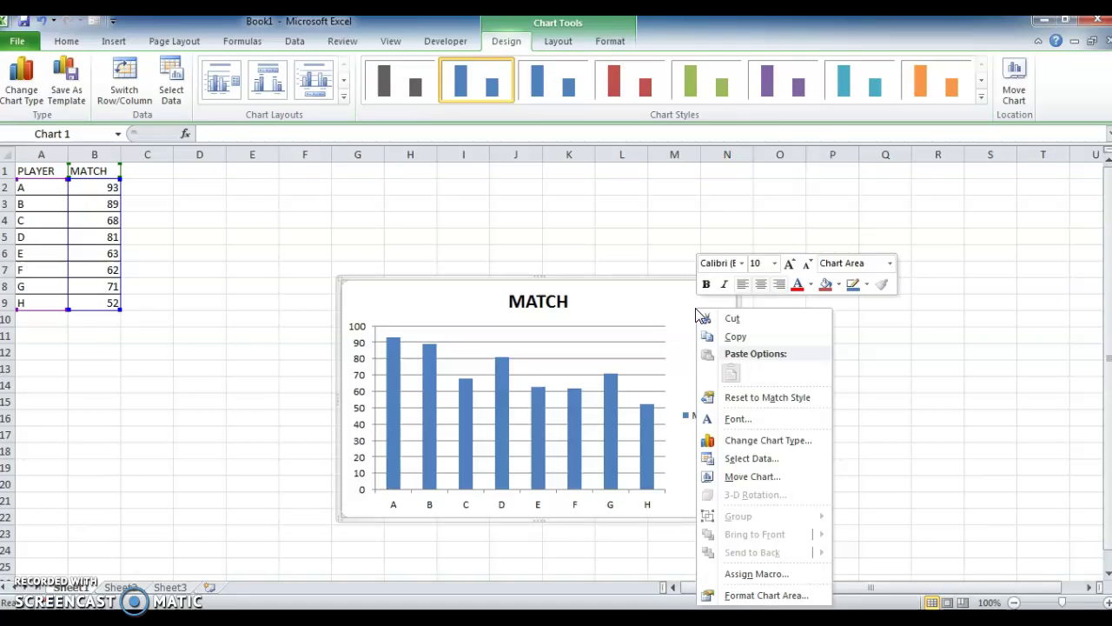
click(749, 458)
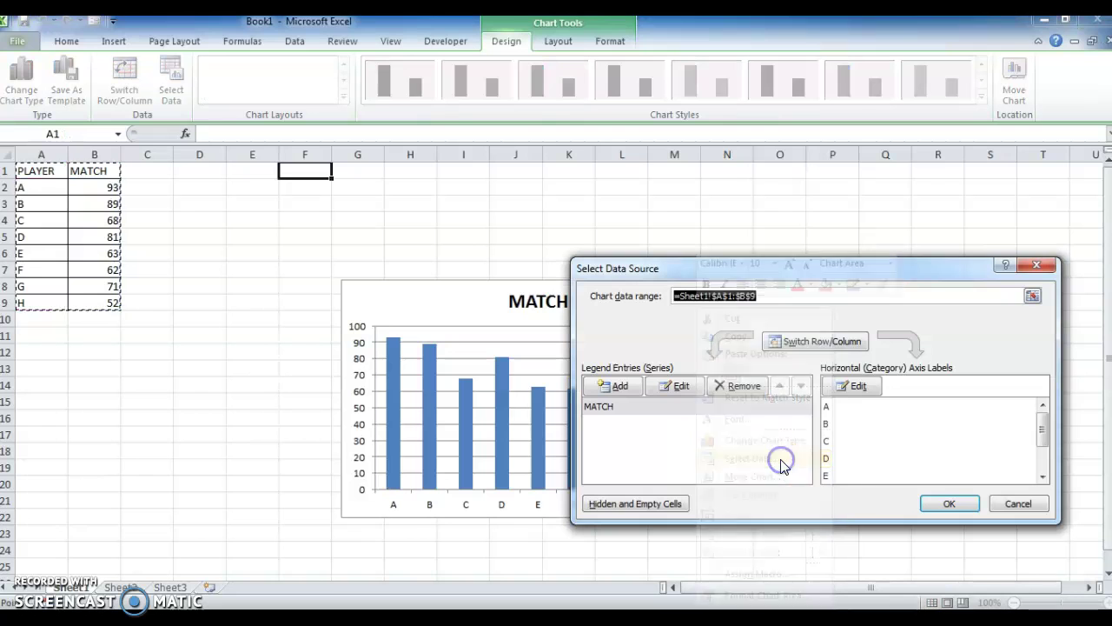
click(995, 503)
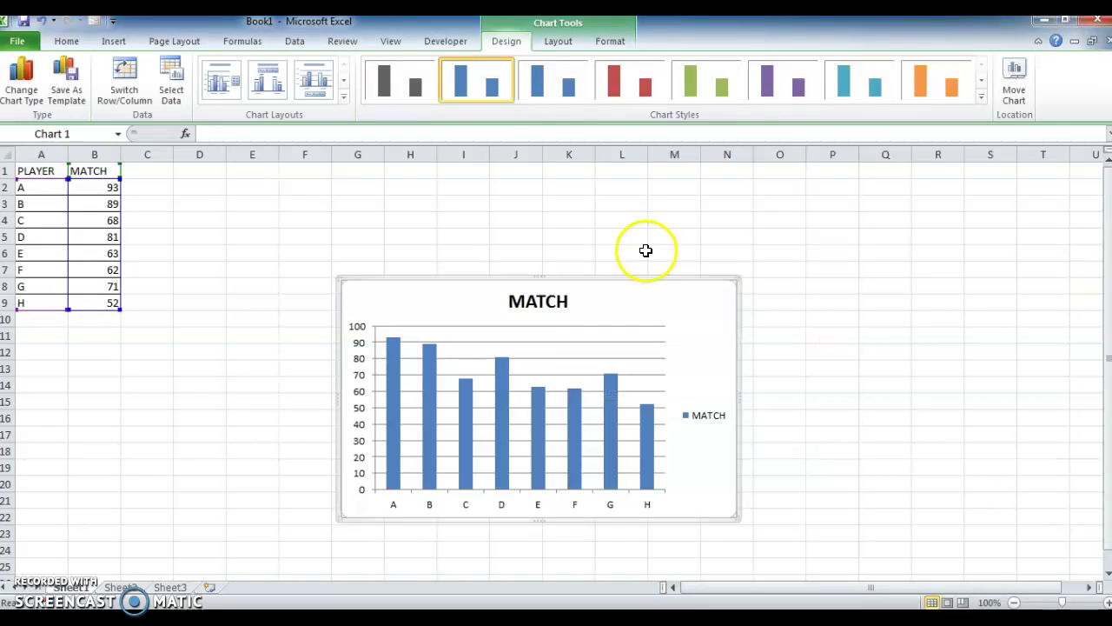
Enter the label Graph in cell E1, correcting its spelling.
click(249, 173)
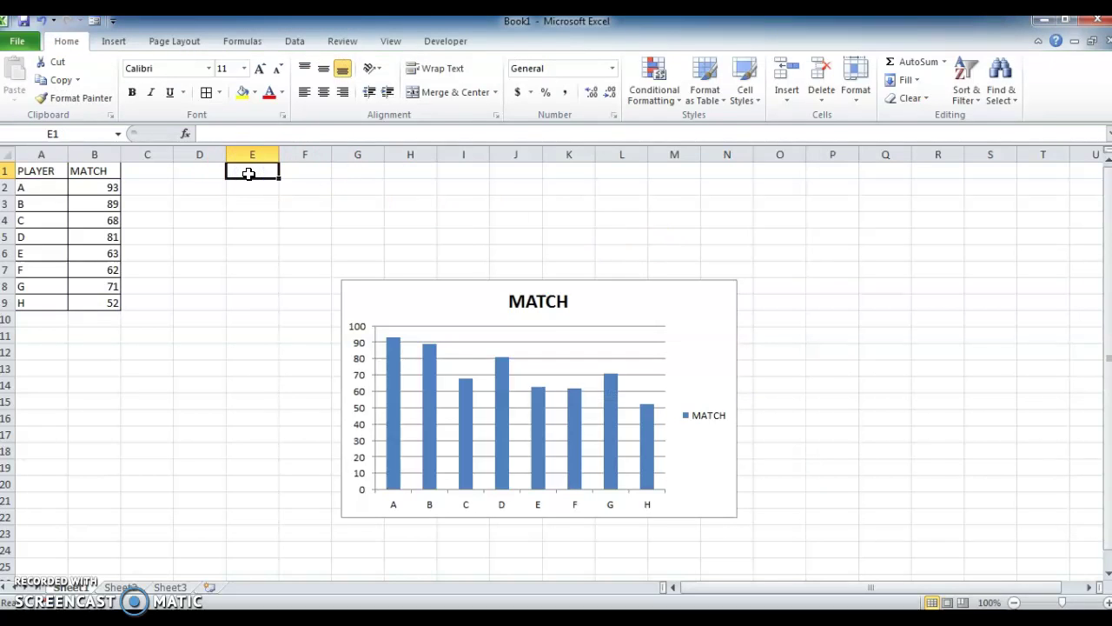
text(Graph)
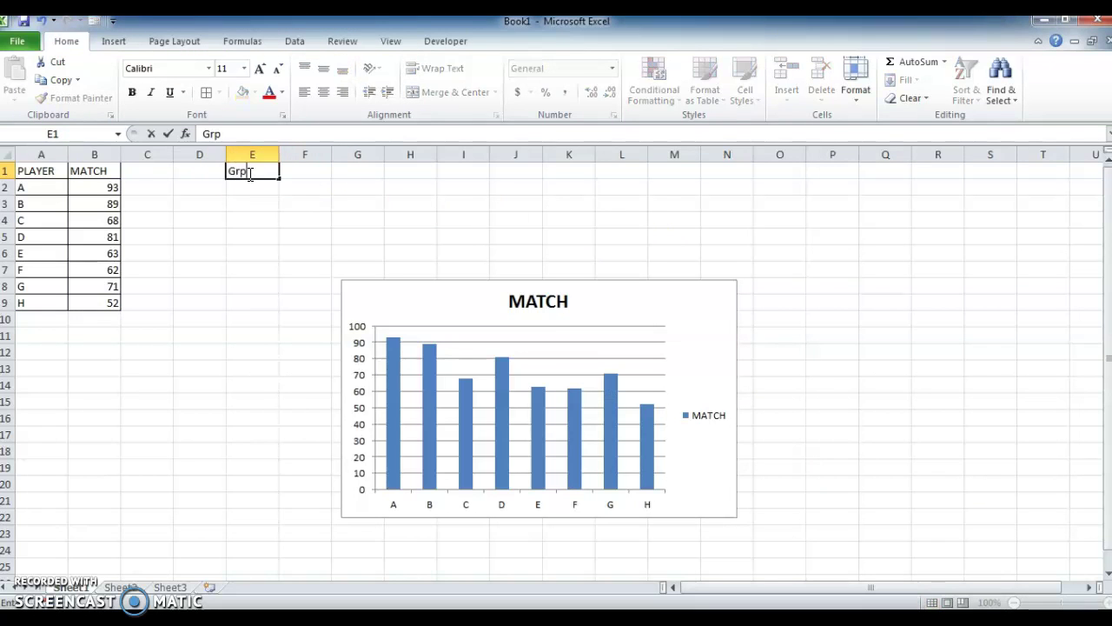
key(Return)
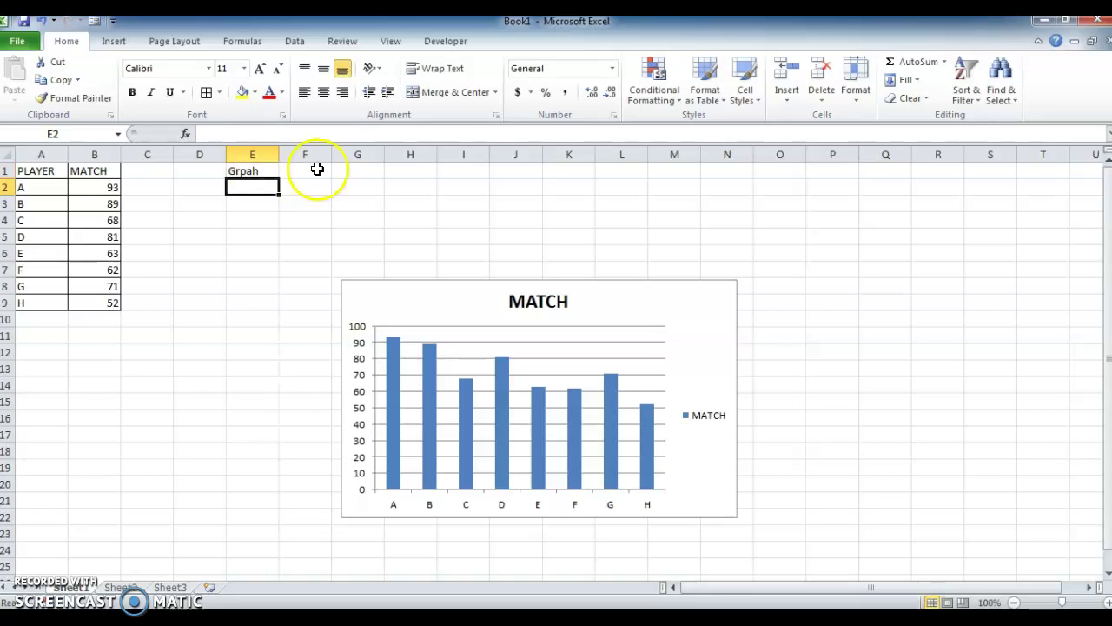
key(Up)
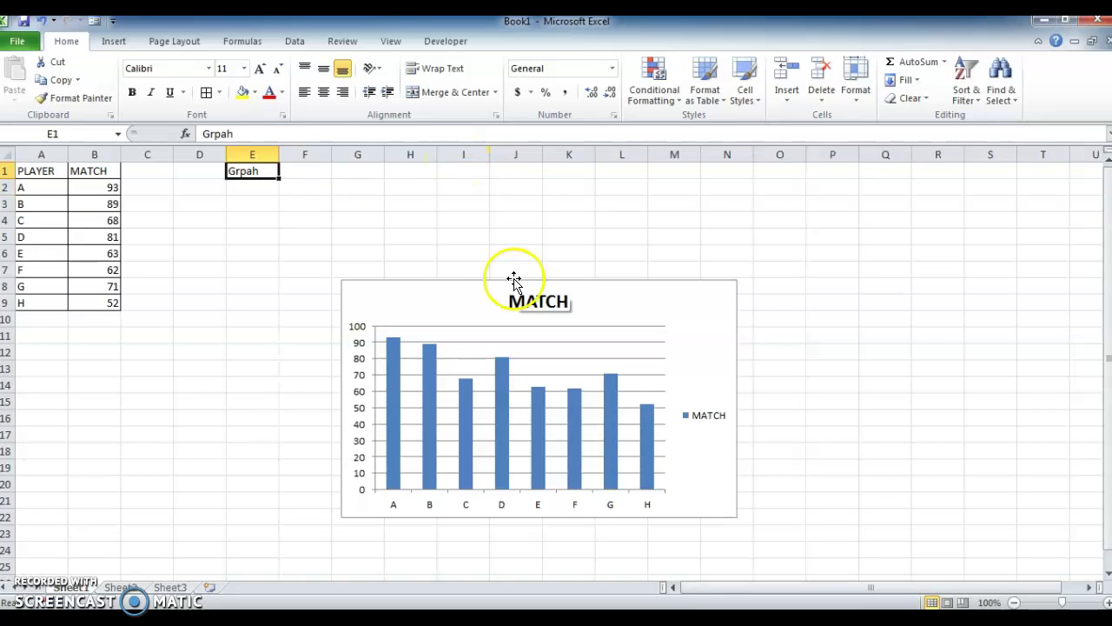
text(Graph)
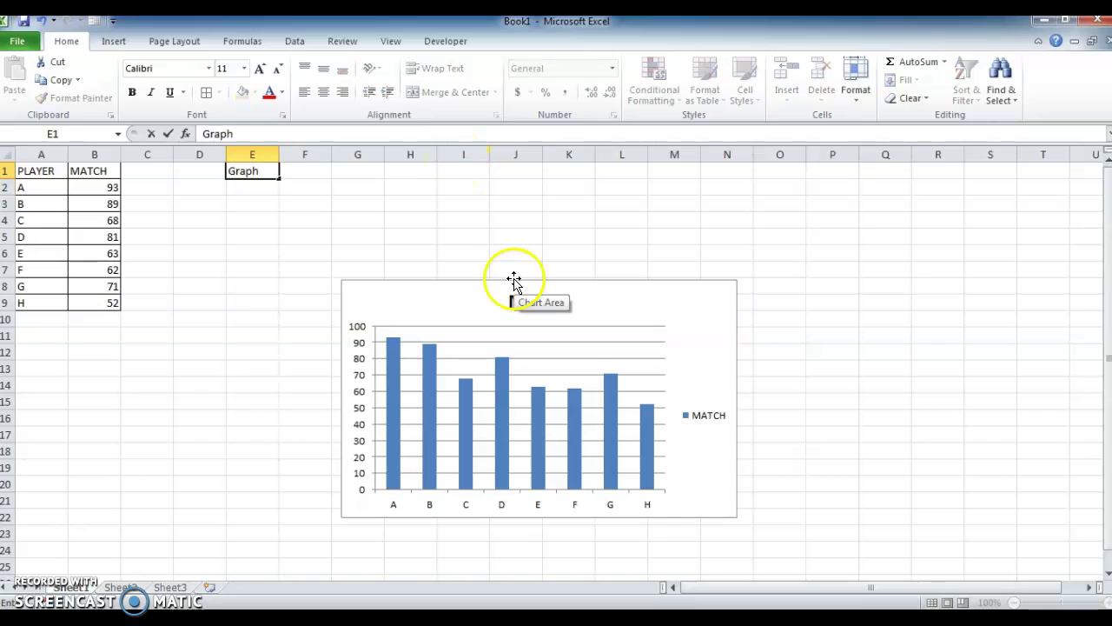
key(Return)
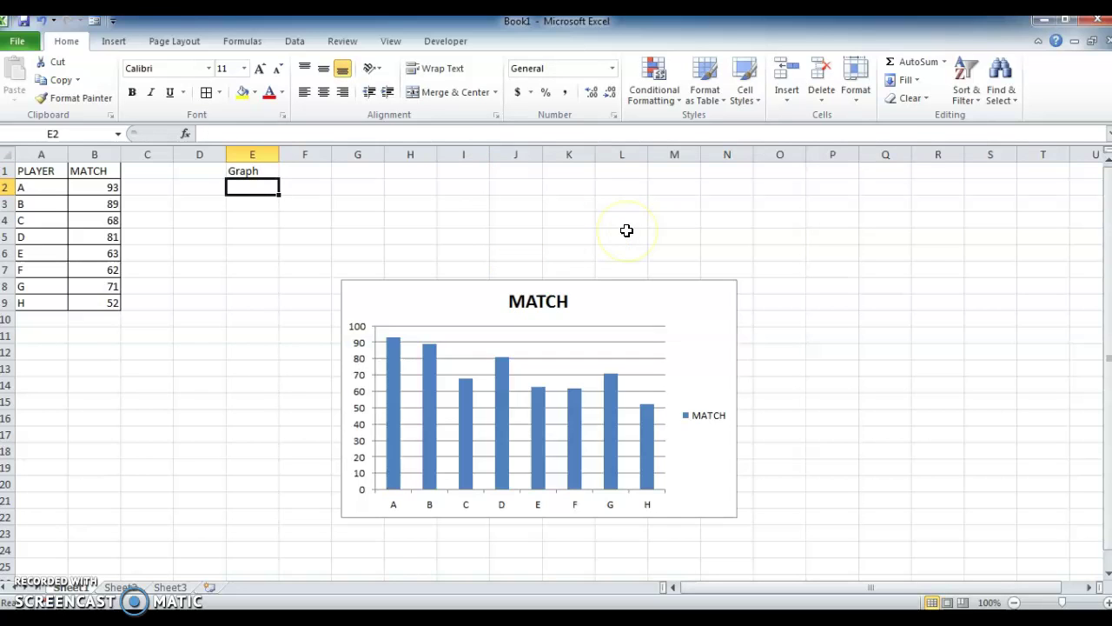
Enter 3 in cell E2 under the Graph label and name that cell ChtLen.
text(3)
key(ctrl+Return)
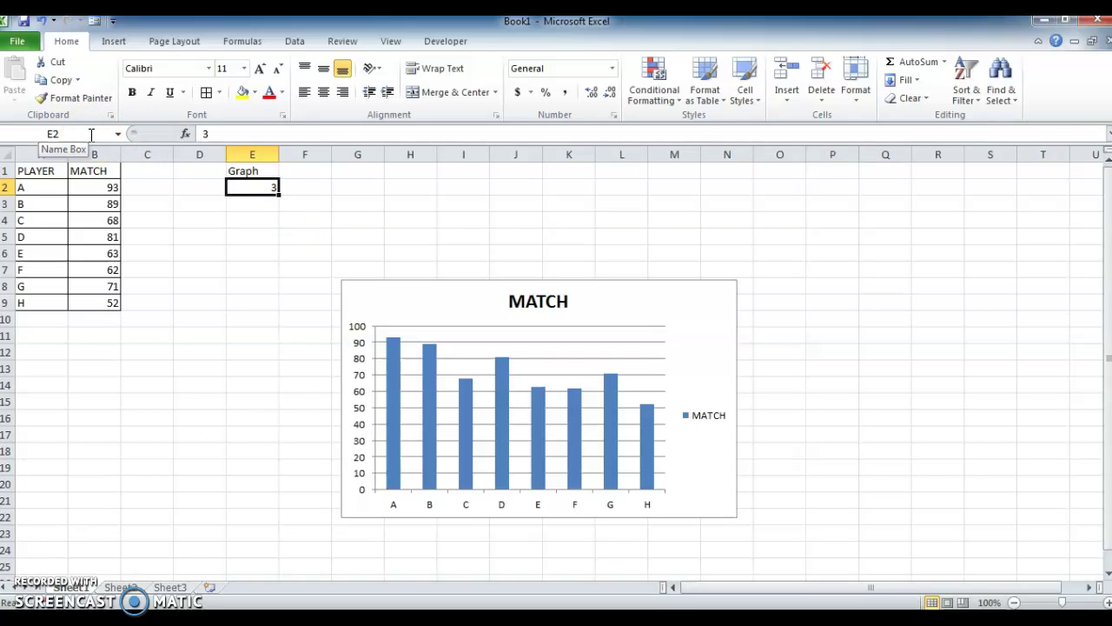
click(90, 135)
text(chtLen)
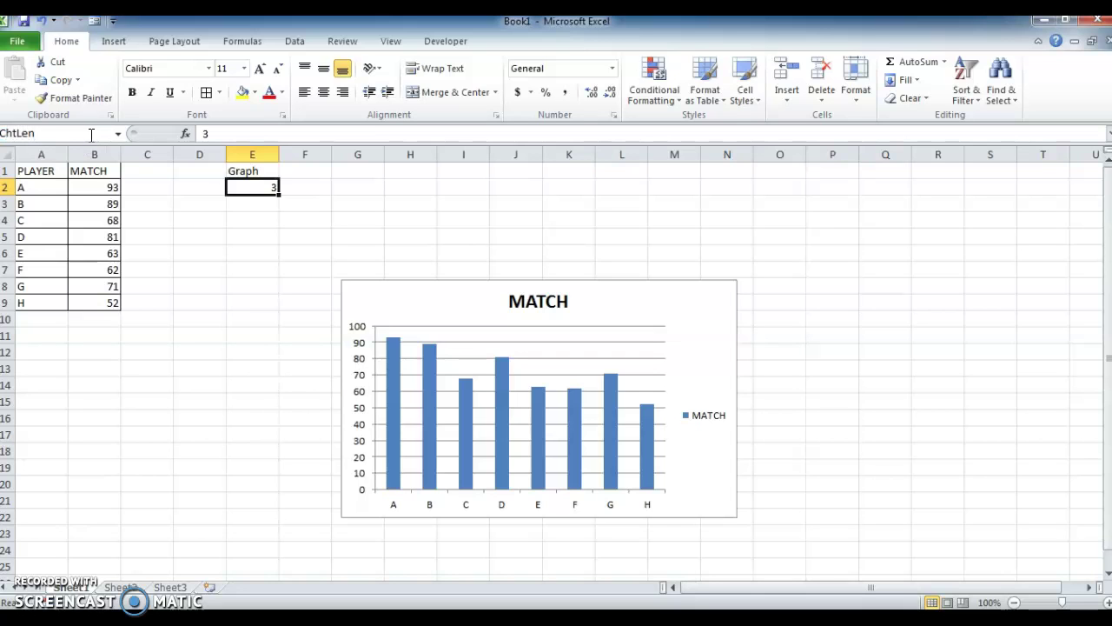
key(Escape)
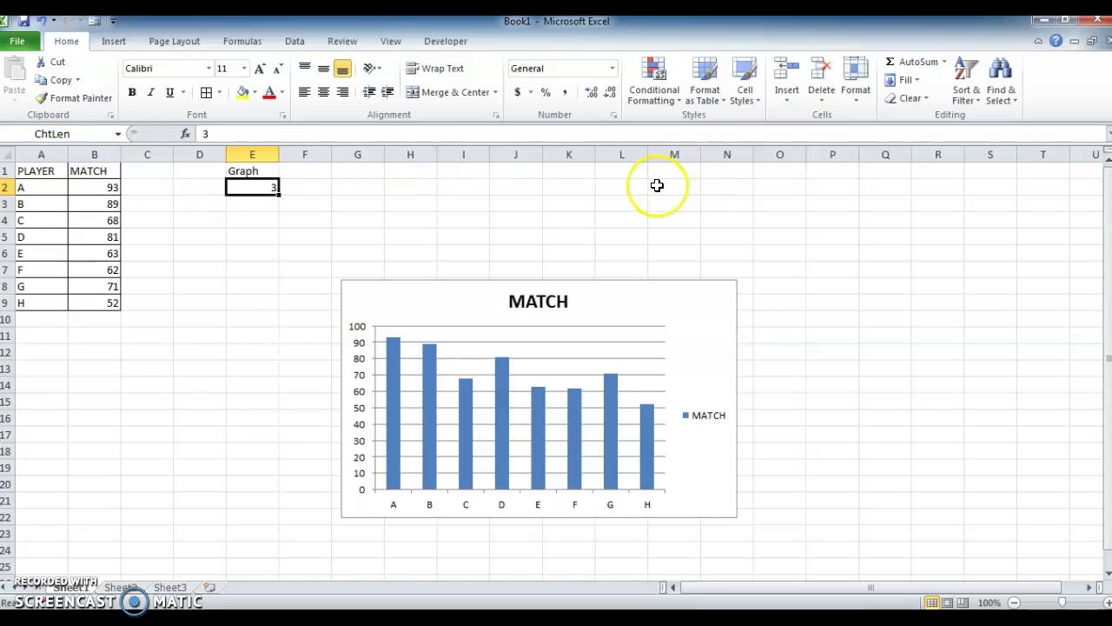
click(615, 204)
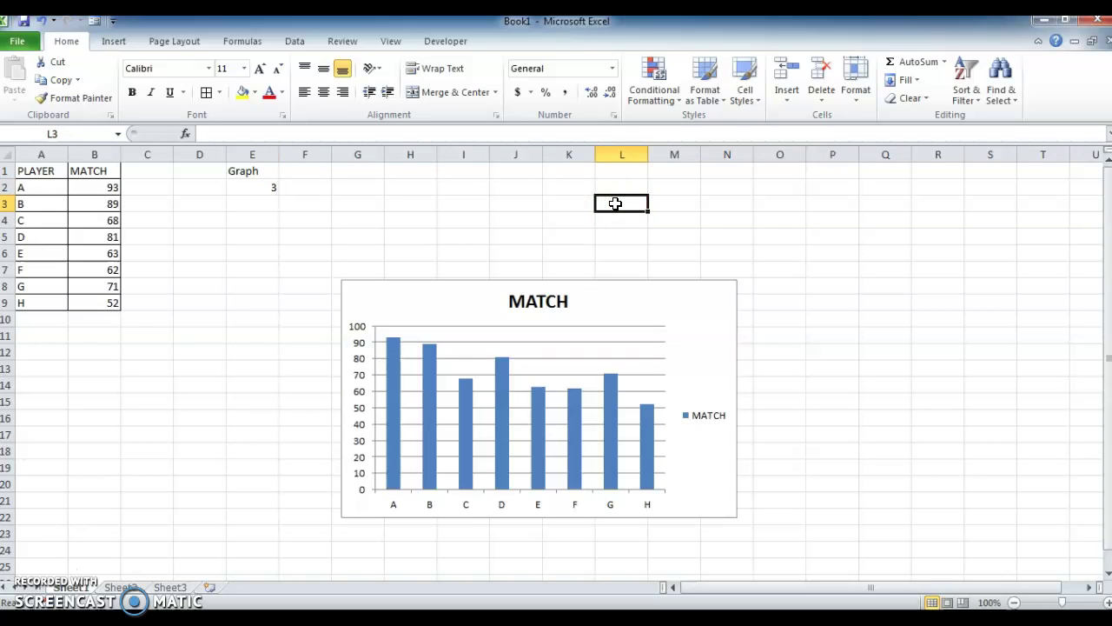
Start an OFFSET formula in cell L4 with A1 as its reference argument.
key(Down)
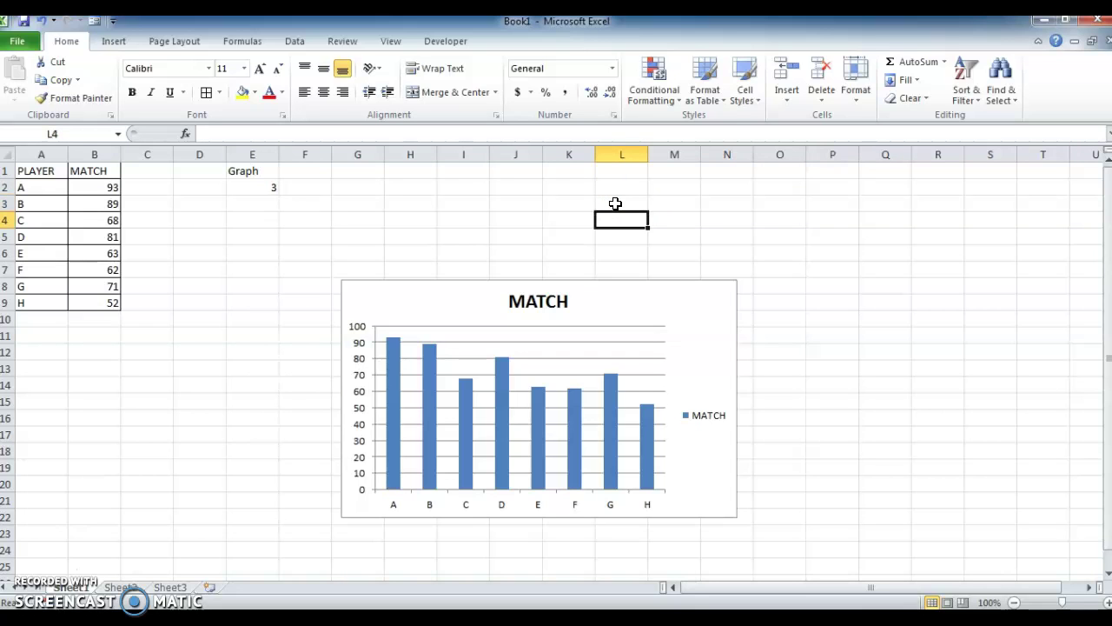
text(=off)
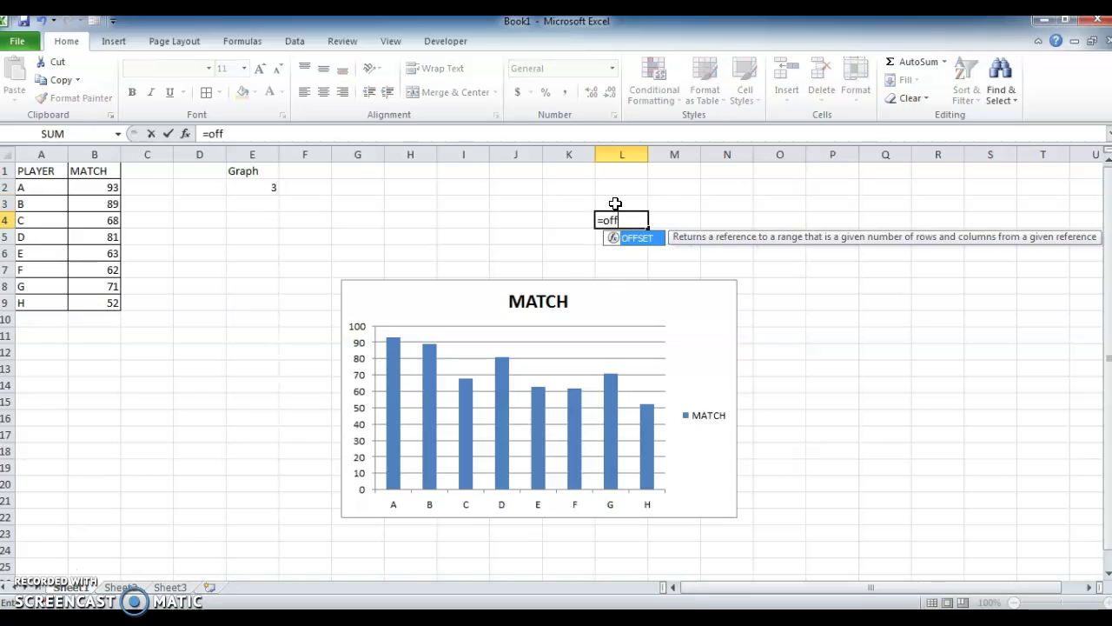
text(set)
key(Tab)
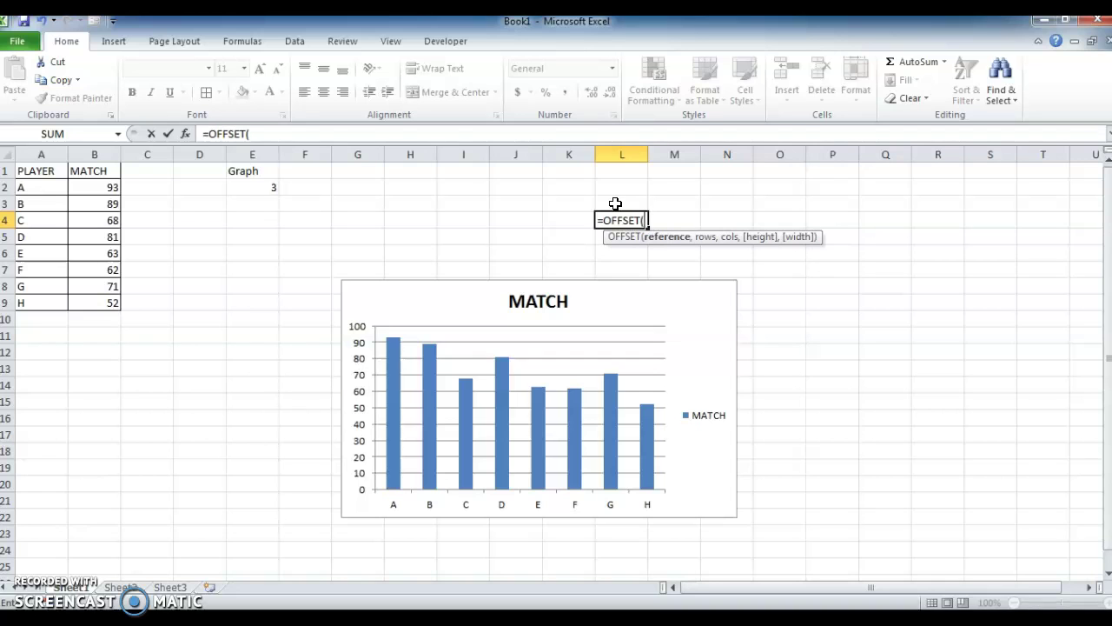
click(39, 172)
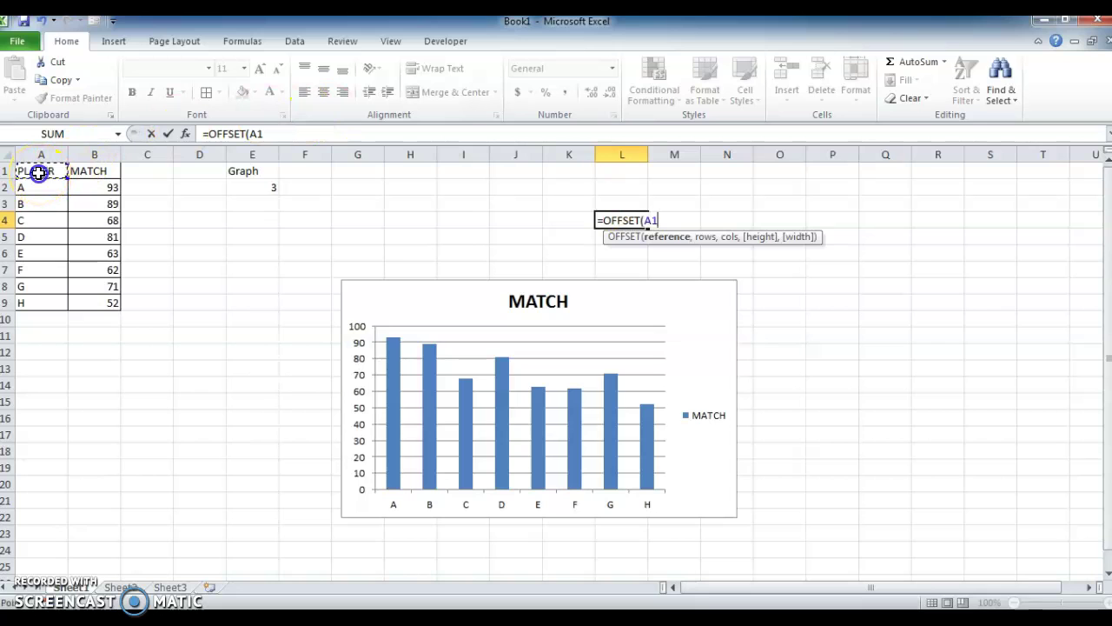
text(,)
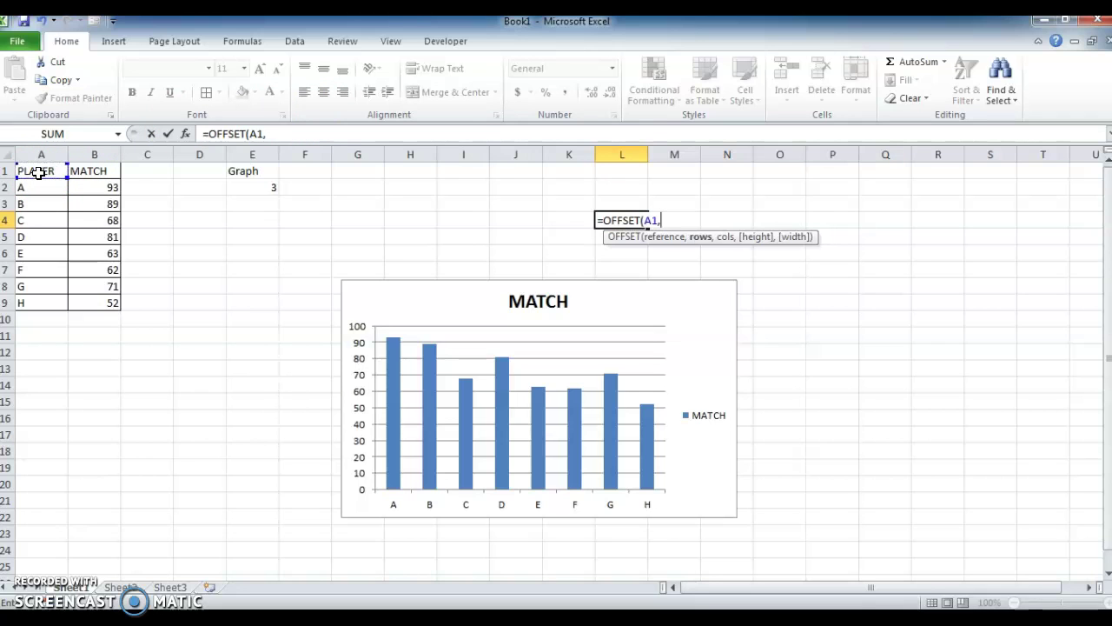
Begin the OFFSET rows argument with COUNTA(A:A) followed by a minus sign.
text(count)
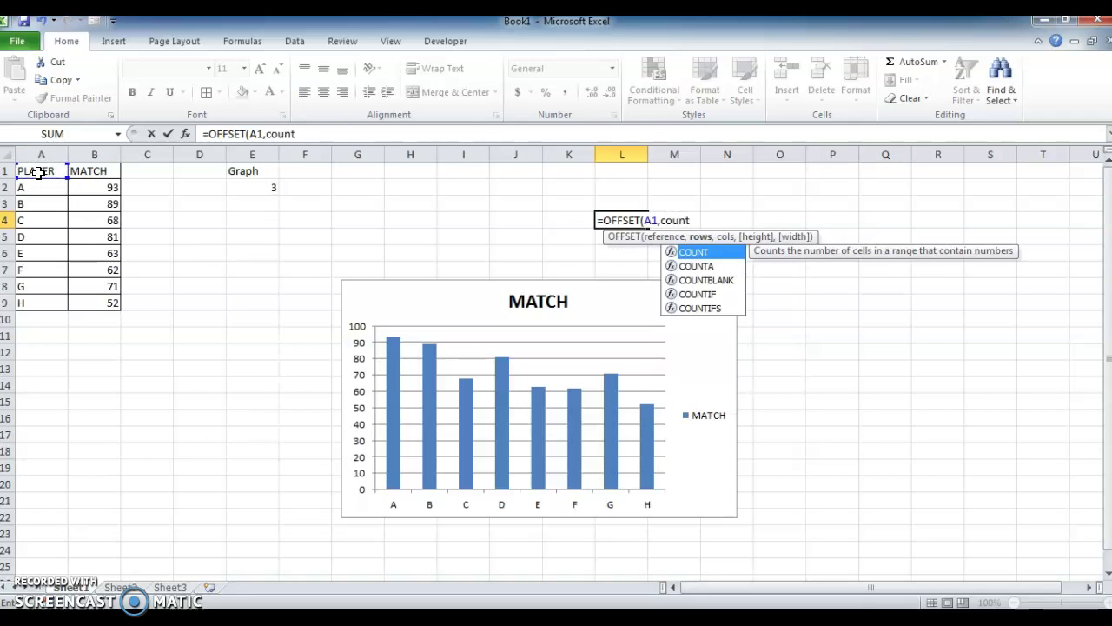
key(Down)
key(Tab)
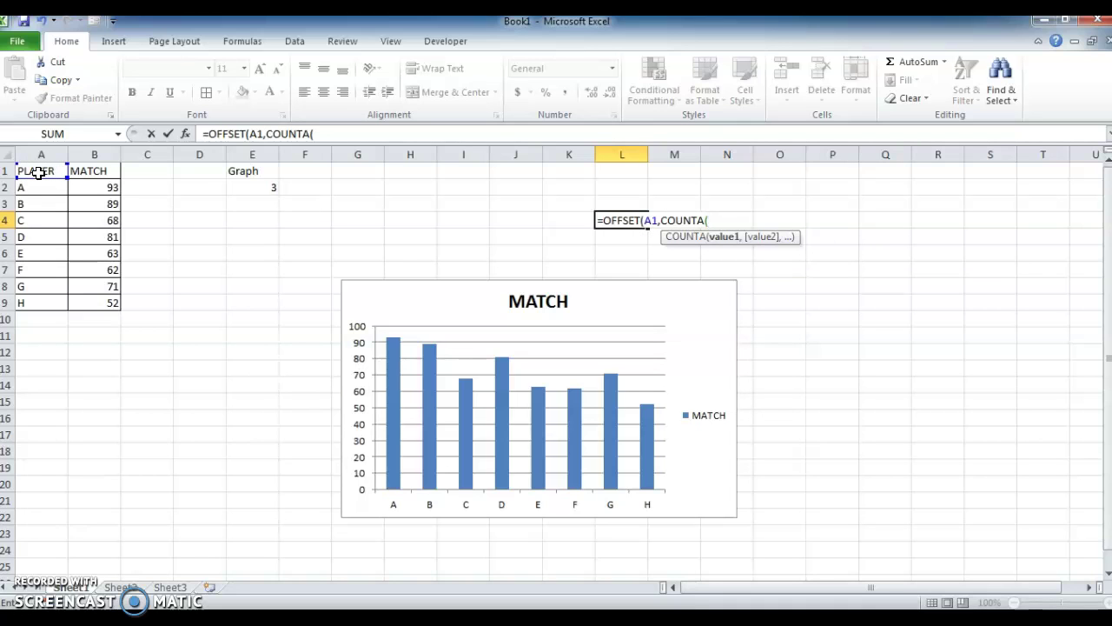
key(ctrl+Left)
key(ctrl+Left)
key(ctrl+space)
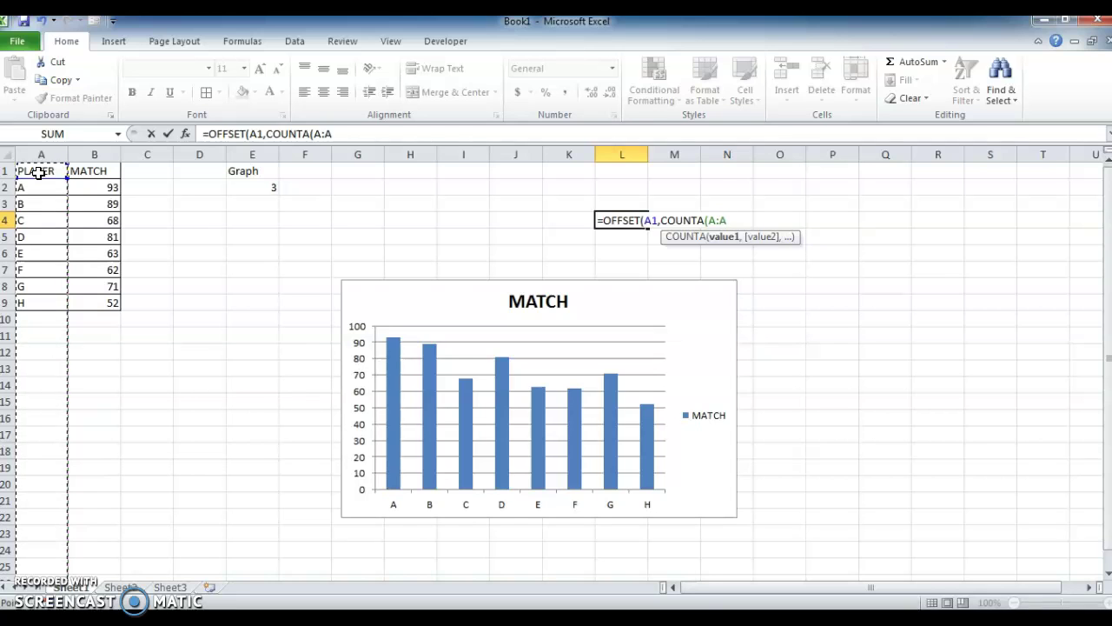
text()-)
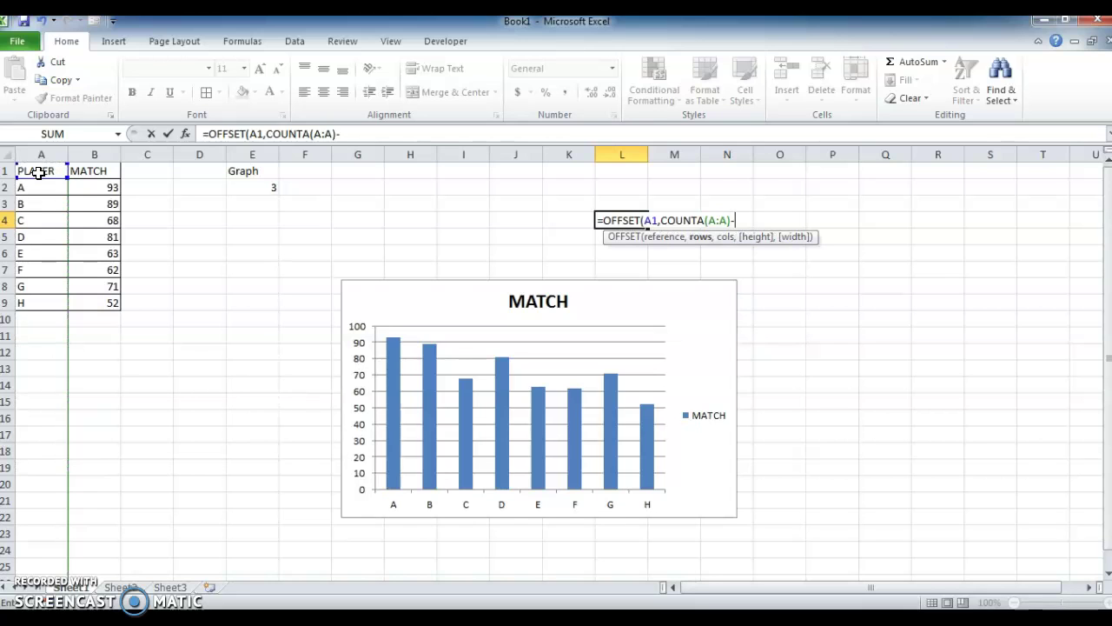
Add a MIN function to the rows argument with the named cell ChtLen as its first value.
text(min)
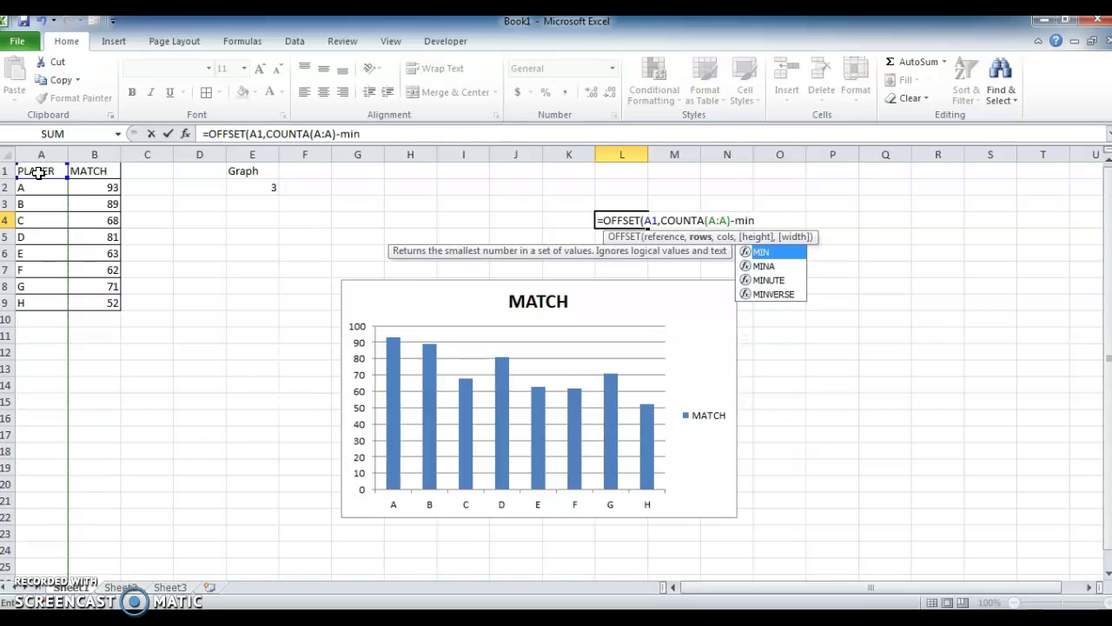
key(Tab)
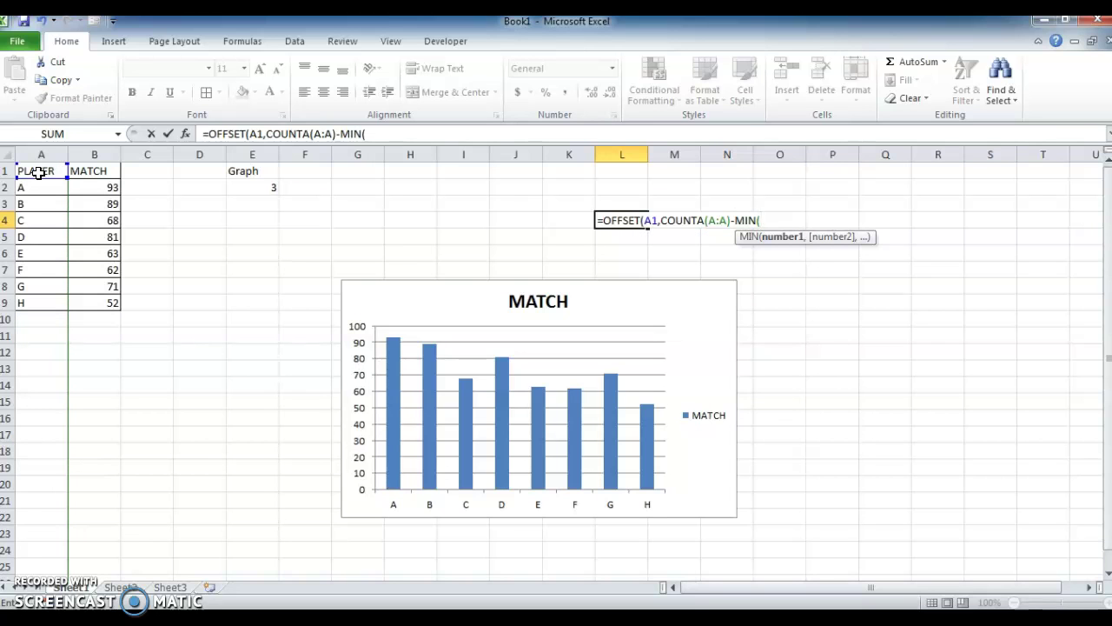
text(ch)
key(Down)
key(Down)
key(Down)
key(Down)
key(Down)
key(Down)
key(Down)
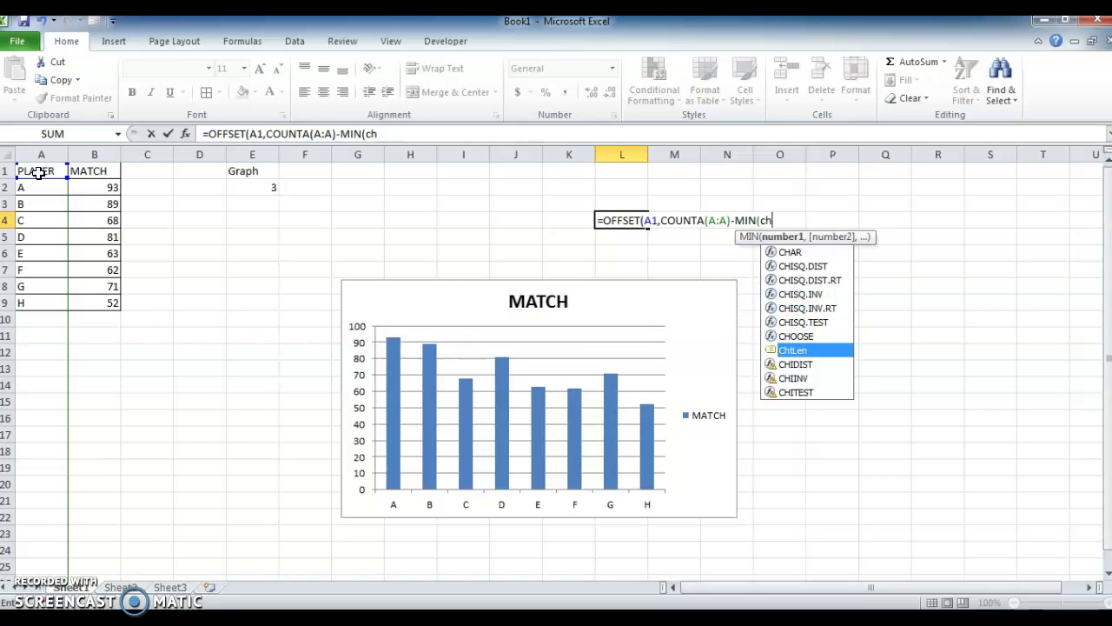
key(Tab)
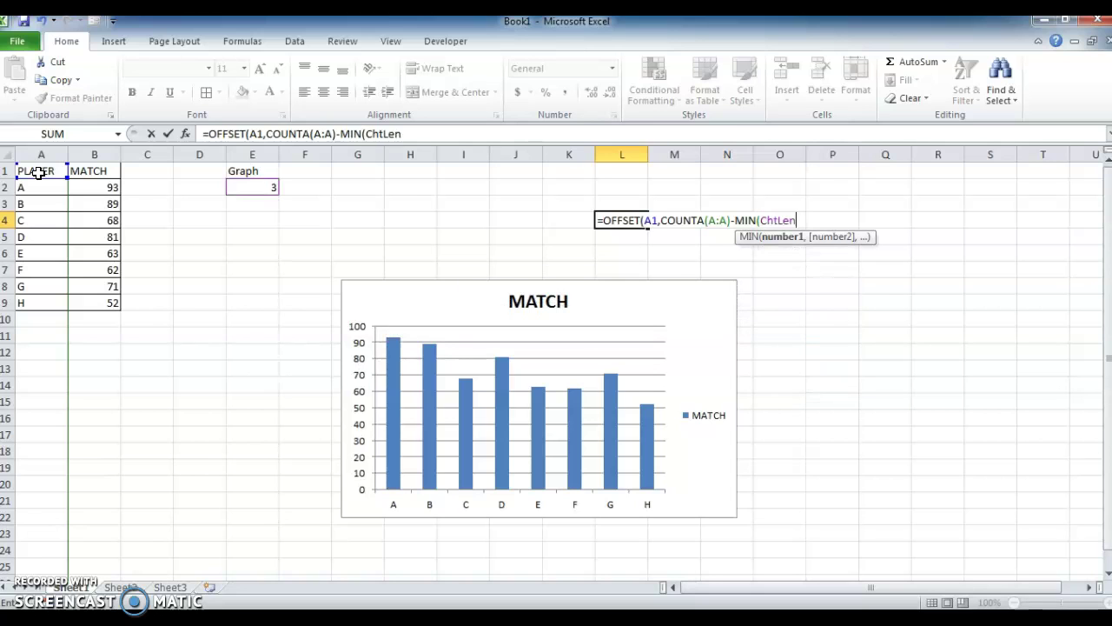
Complete the MIN function in the rows argument with COUNTA(A:A)-1 as its second value.
text(,count)
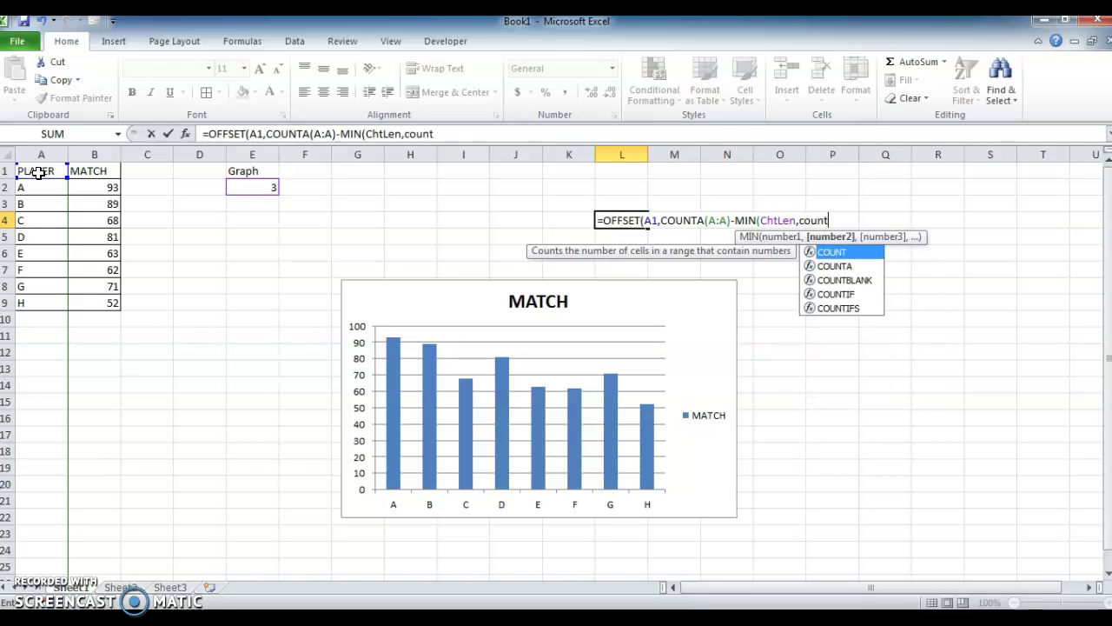
key(Down)
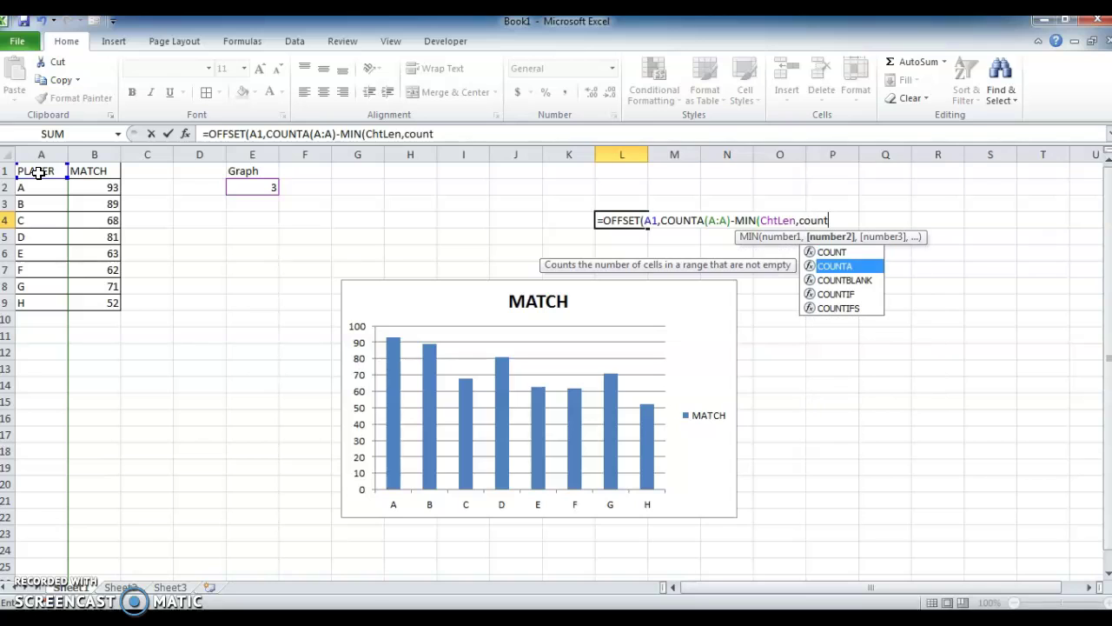
key(Tab)
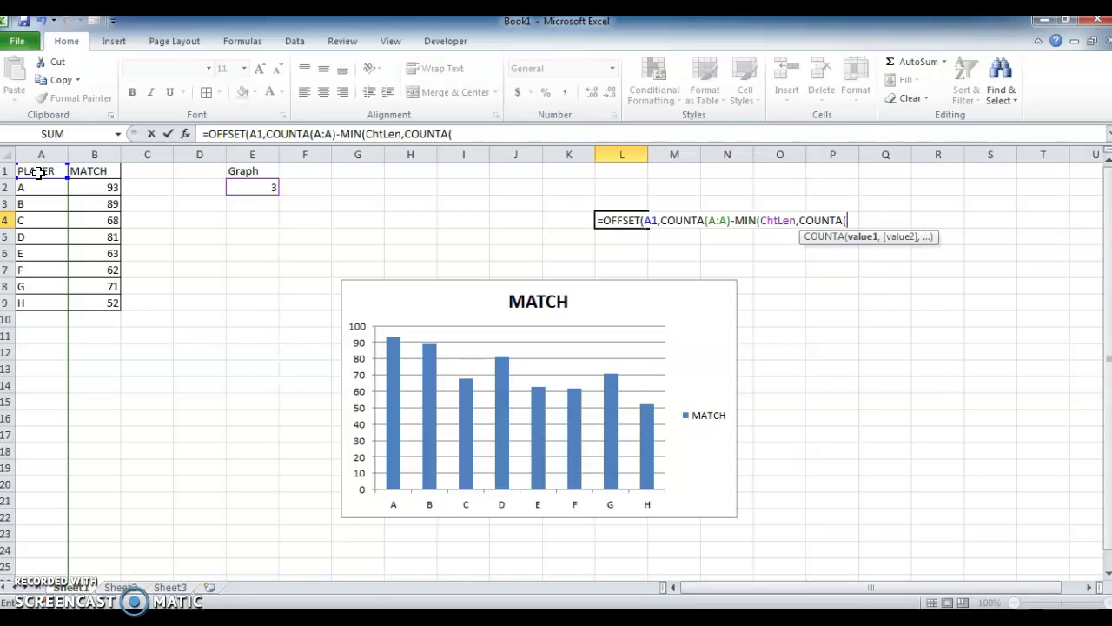
key(ctrl+Left)
key(ctrl+Left)
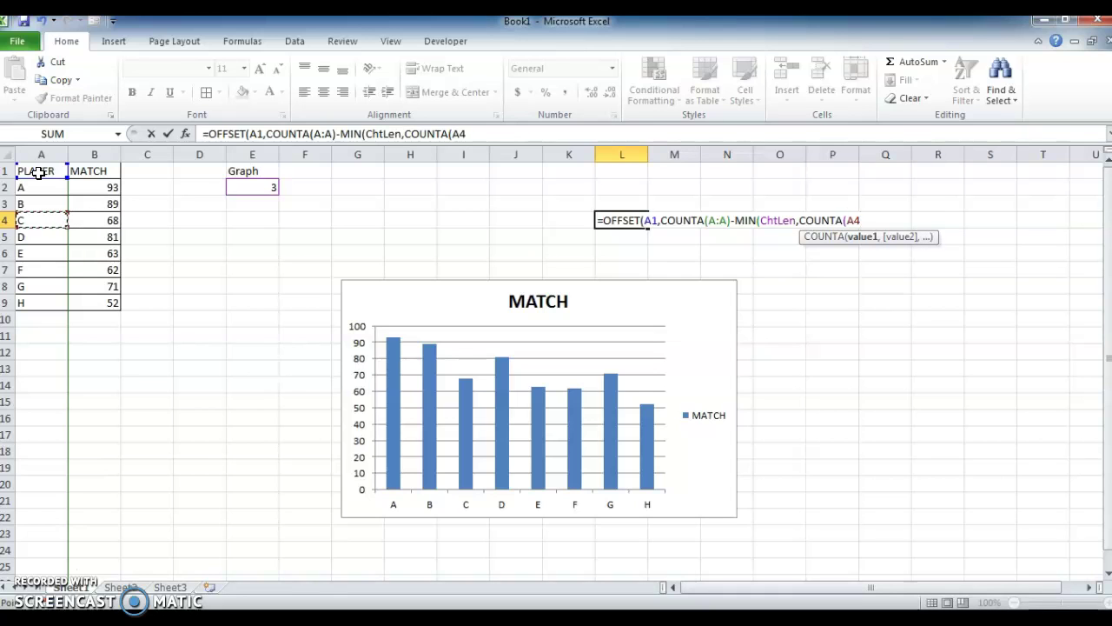
key(ctrl+space)
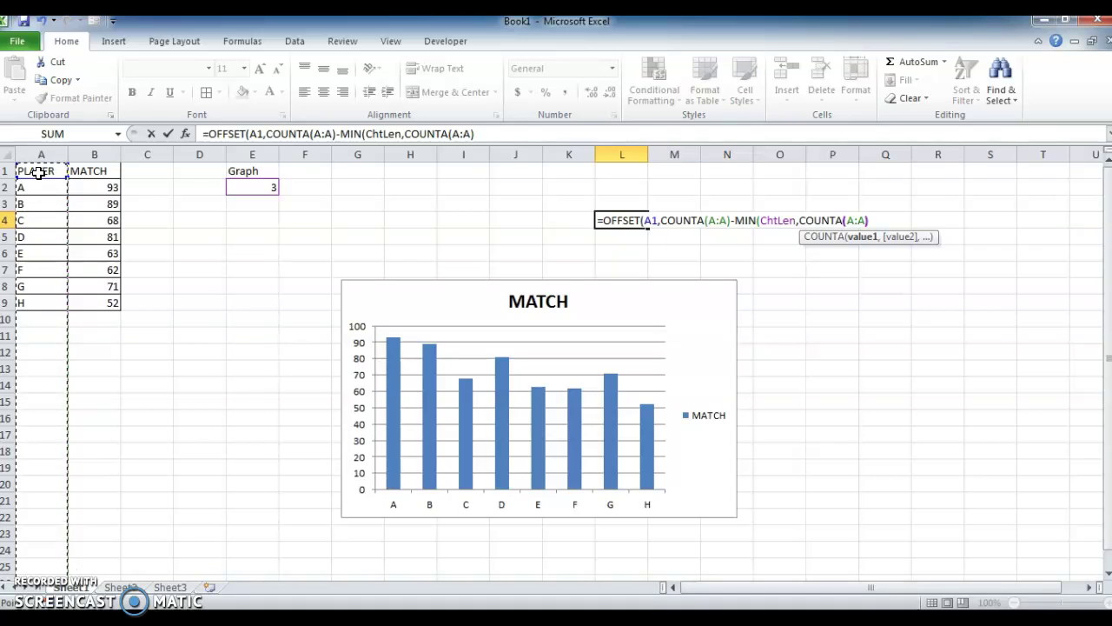
text())
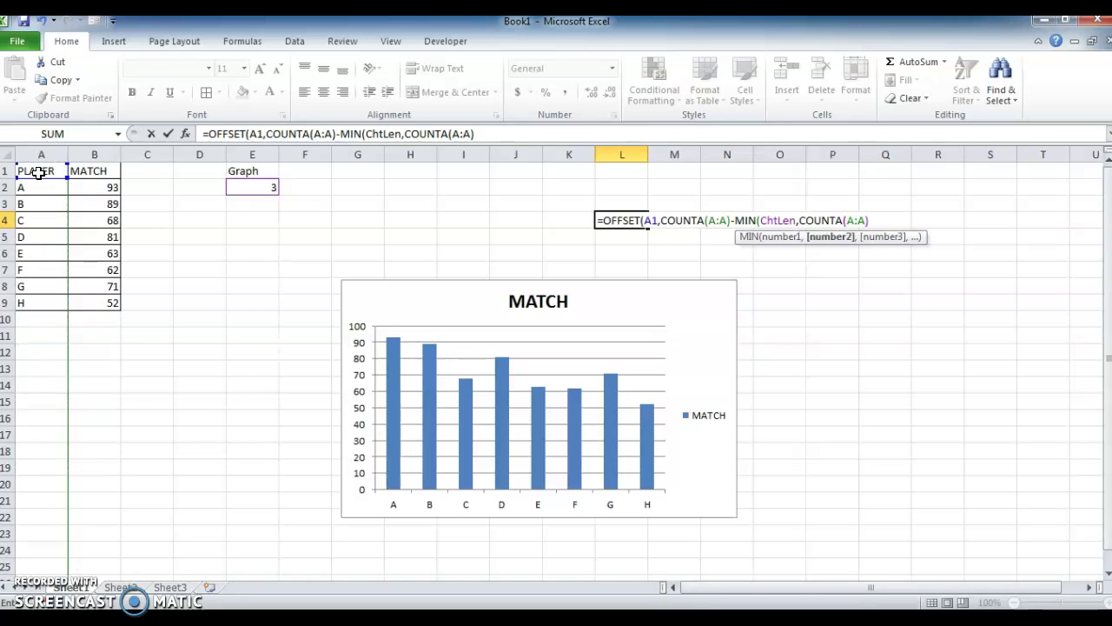
text(-1))
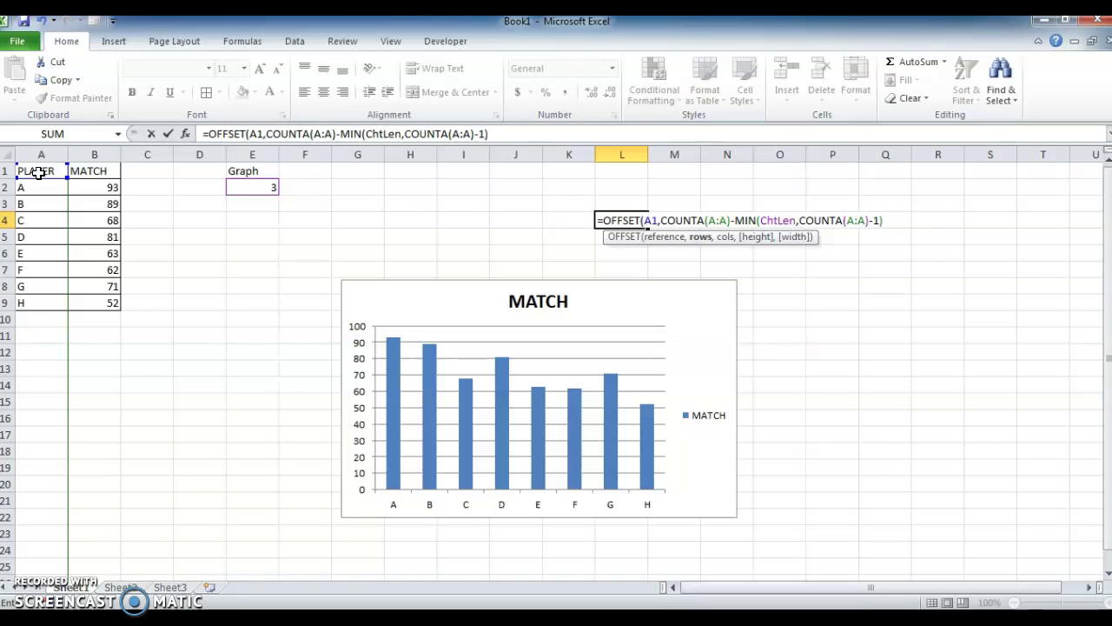
Set the OFFSET cols argument to 0 and begin the height argument with MIN(ChtLen.
text(,)
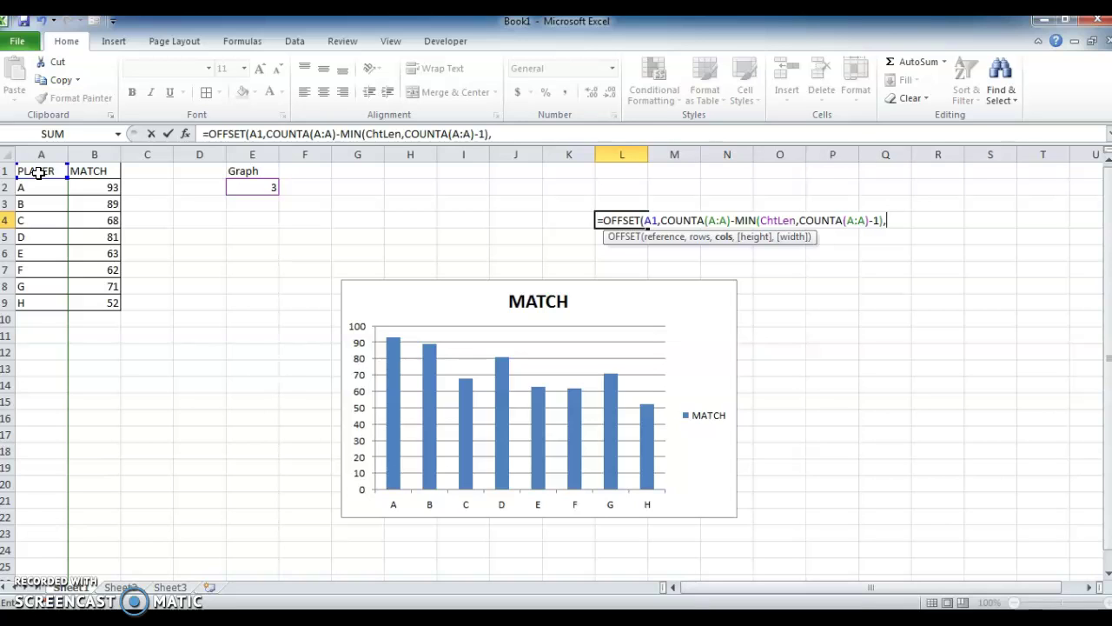
text(0,)
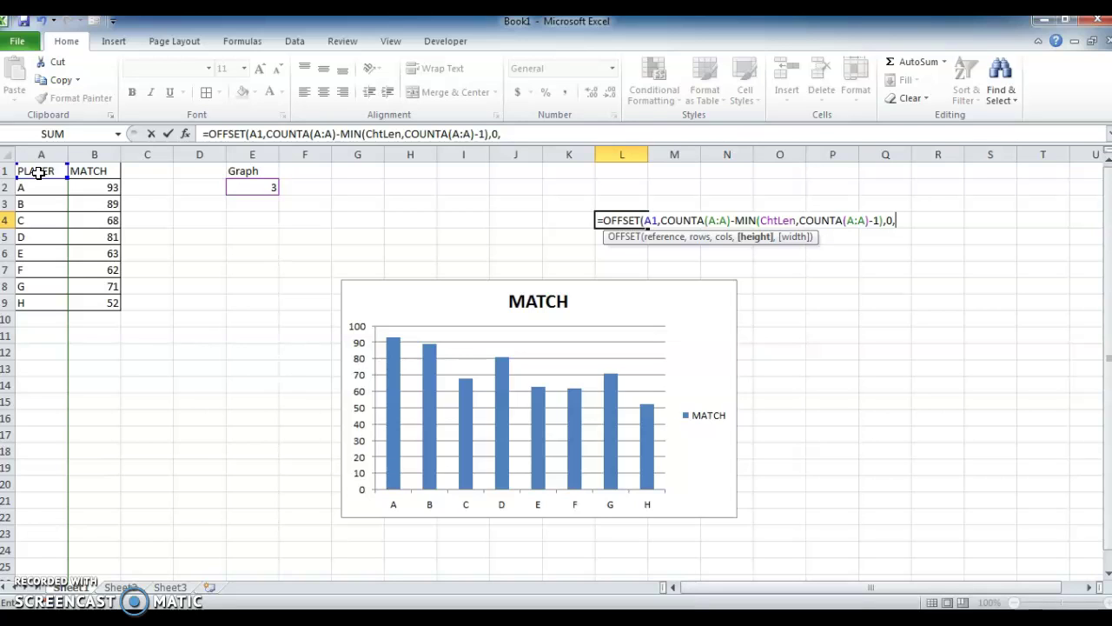
text(min)
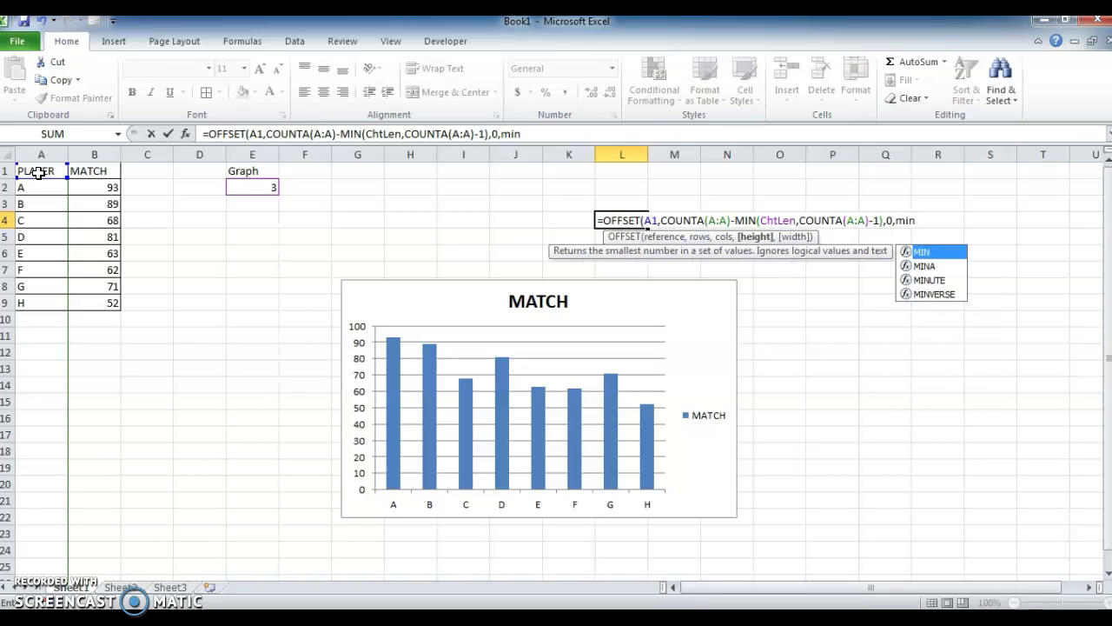
key(Tab)
text(cht)
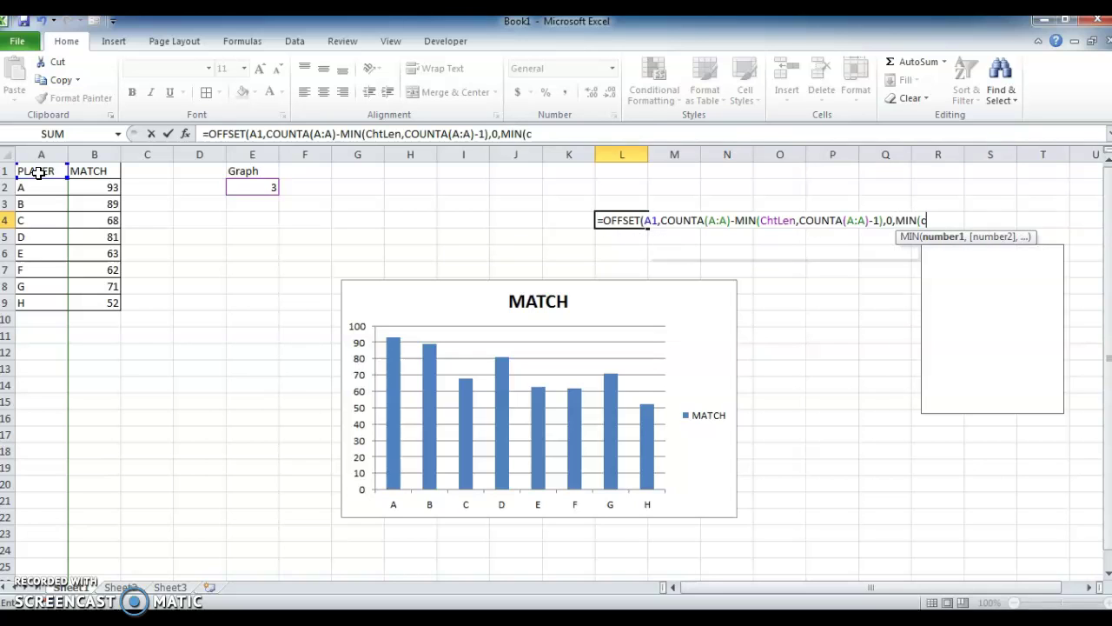
key(Tab)
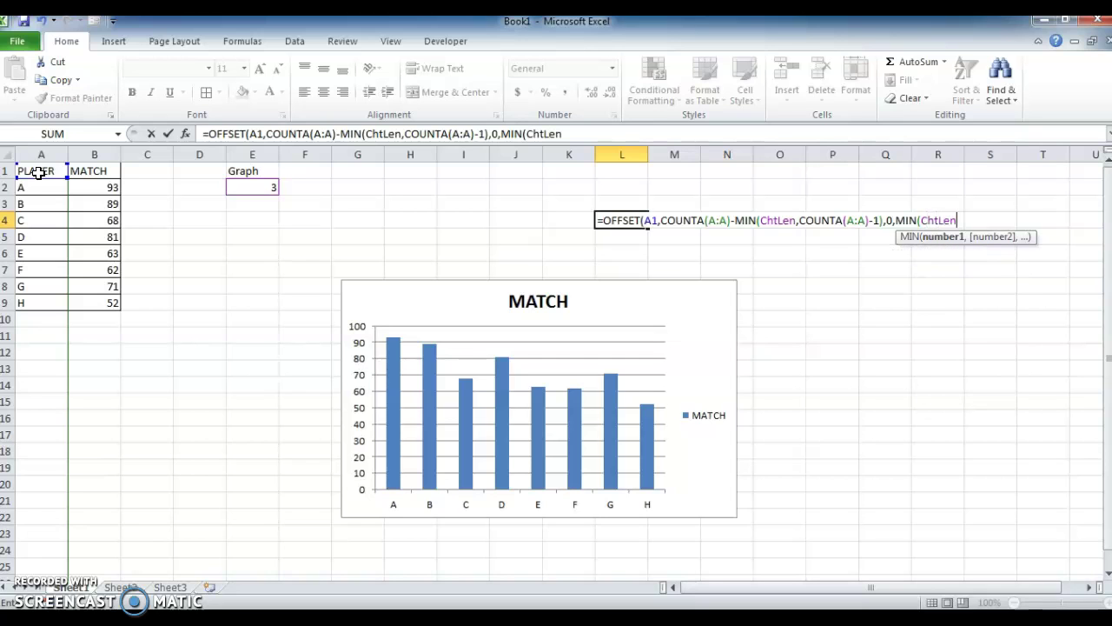
Complete the height argument's MIN function with COUNTA(A:A)-1 as its second value.
text(,count)
key(Down)
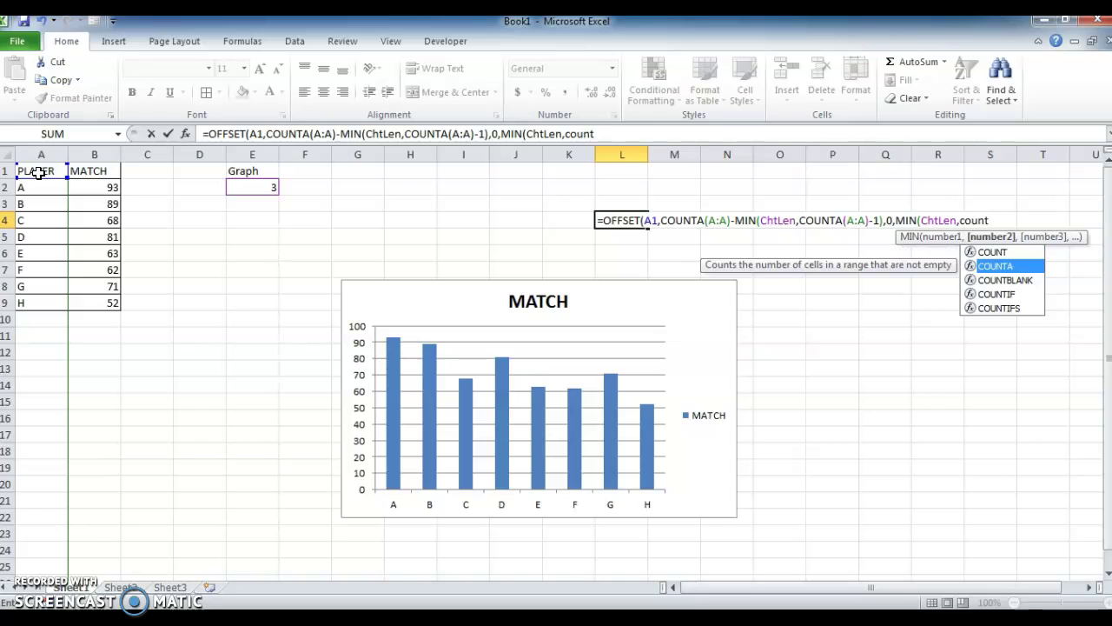
key(Tab)
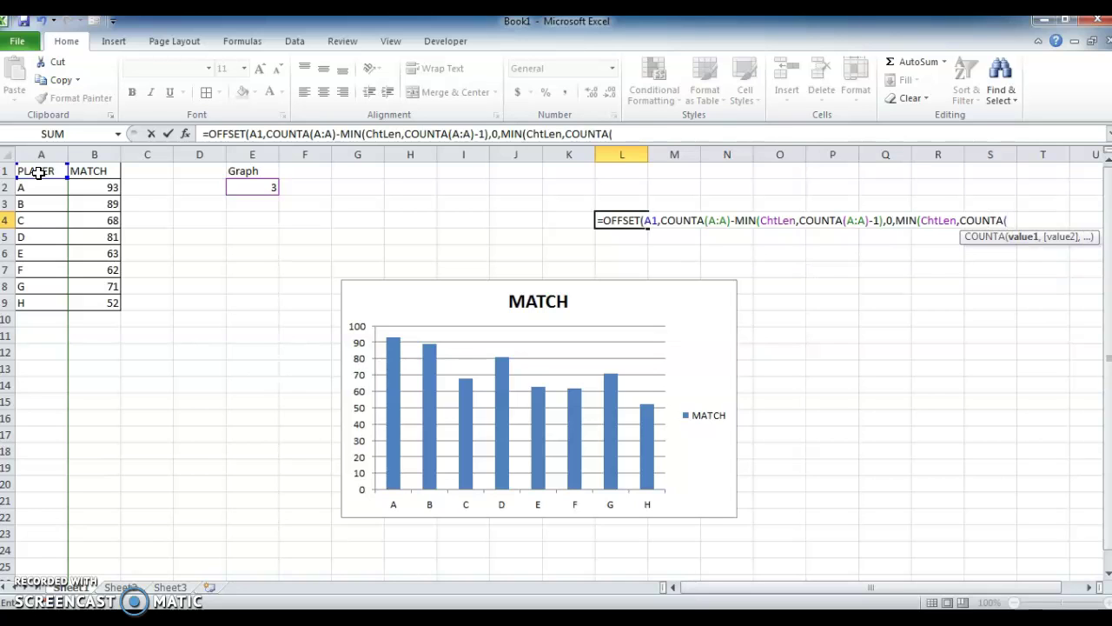
key(ctrl+Left)
key(ctrl+Left)
key(ctrl+space)
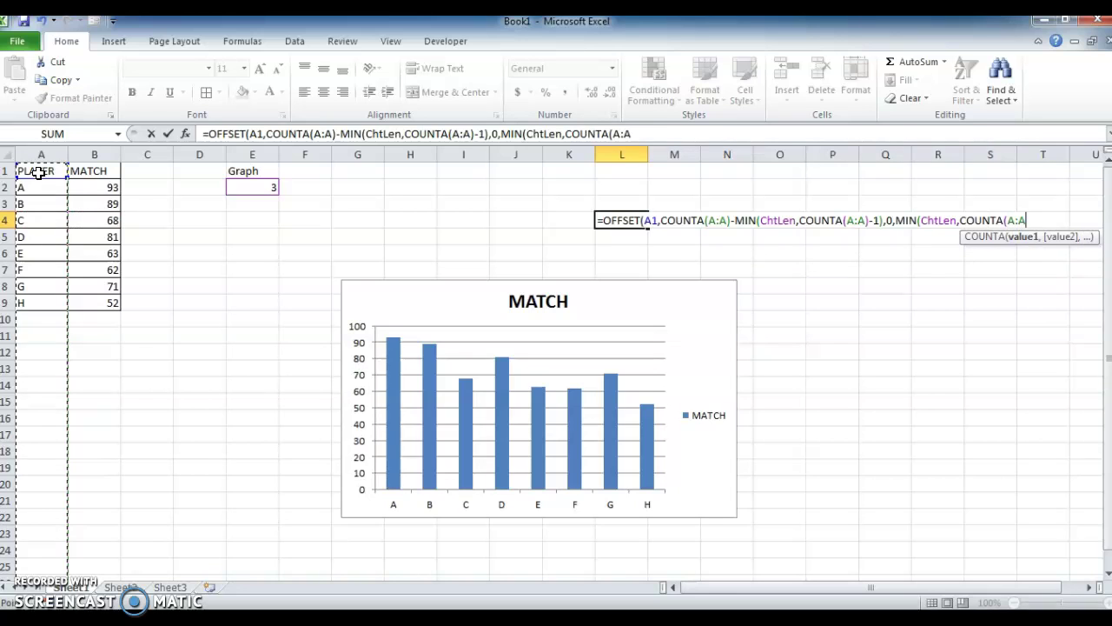
text())
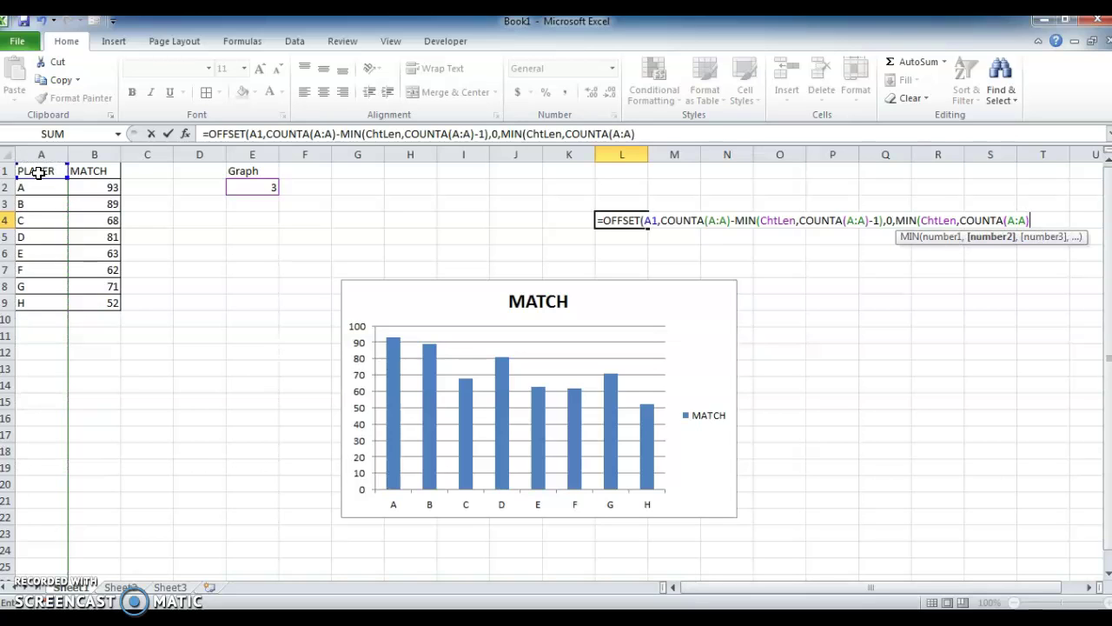
text(-1))
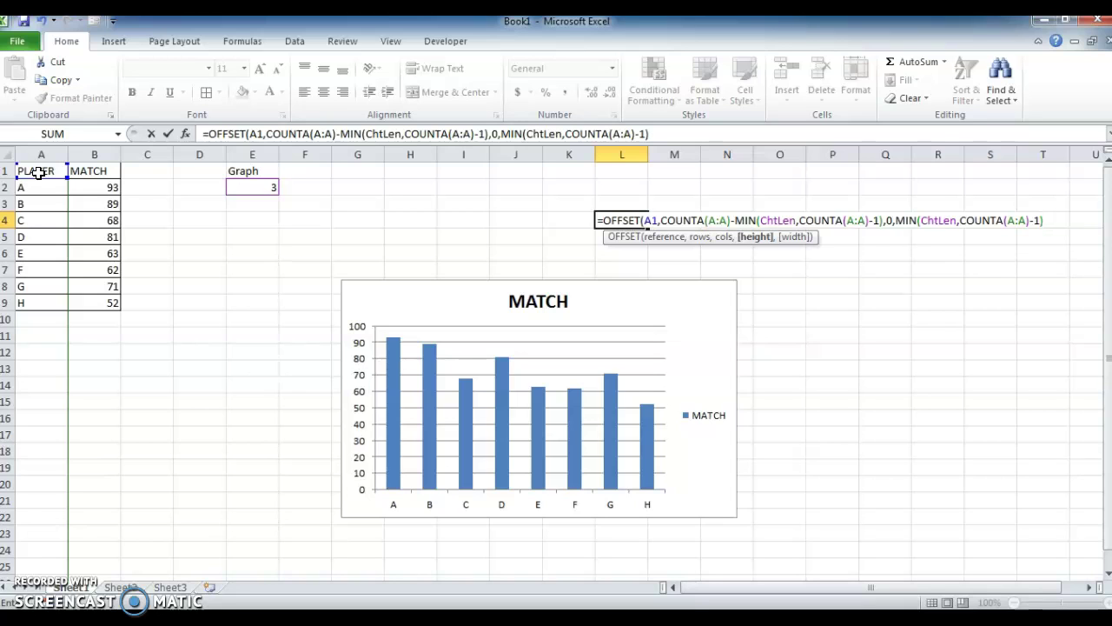
Set the OFFSET width argument to 1, close the formula and commit it in cell L4.
text(,)
text(1))
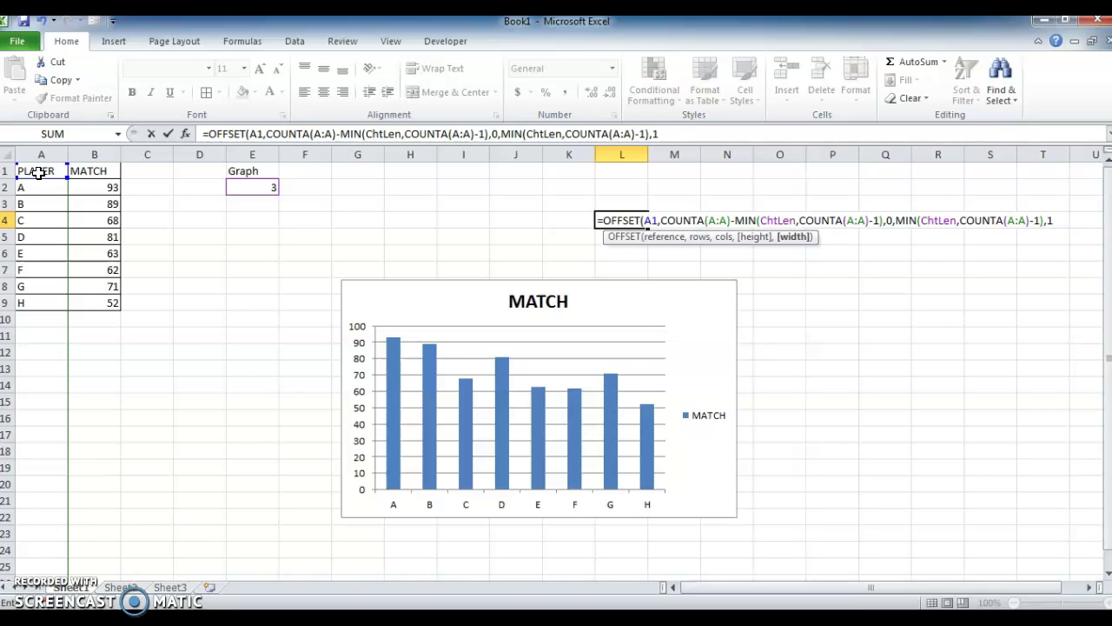
key(Left)
key(Left)
key(Left)
key(Left)
key(Left)
key(Left)
key(Left)
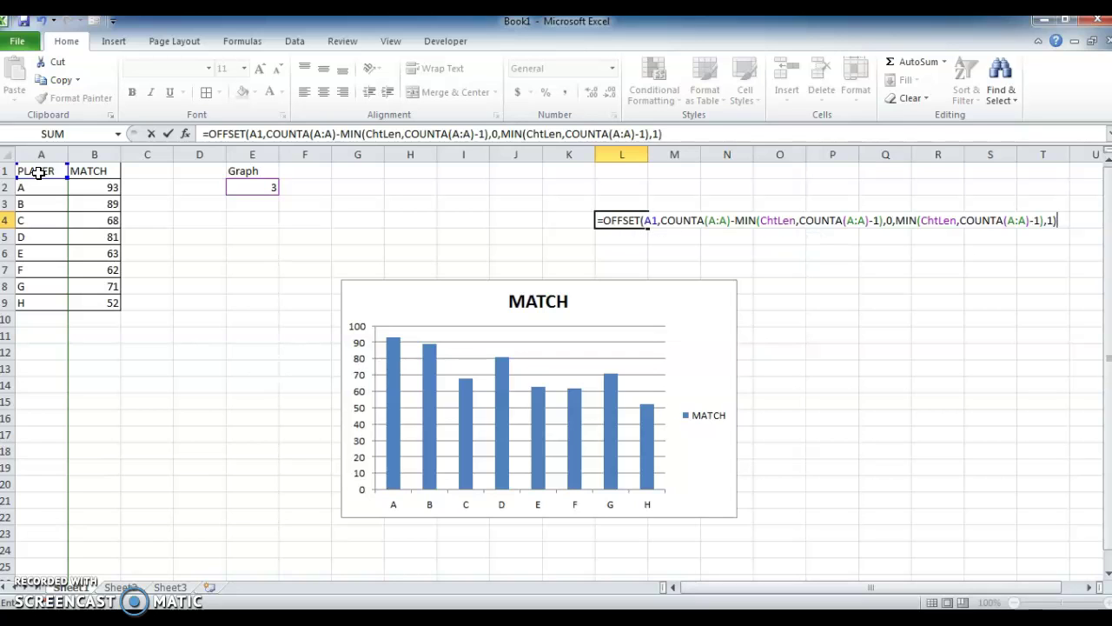
key(Return)
key(Up)
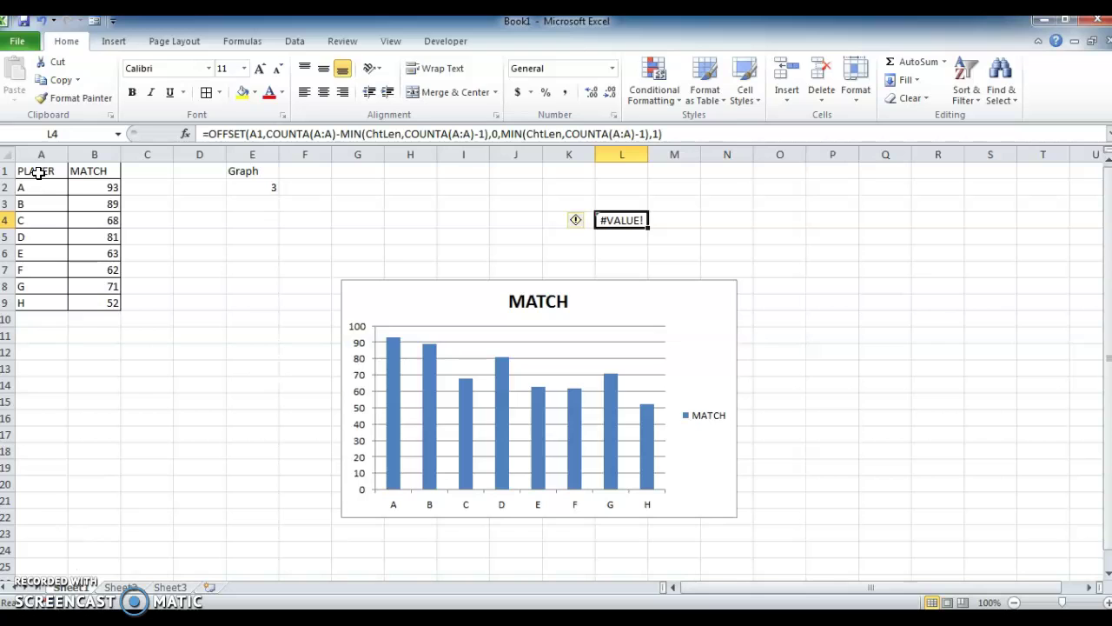
Make the A1 reference argument of the OFFSET formula in cell L4 absolute as $A$1.
key(F2)
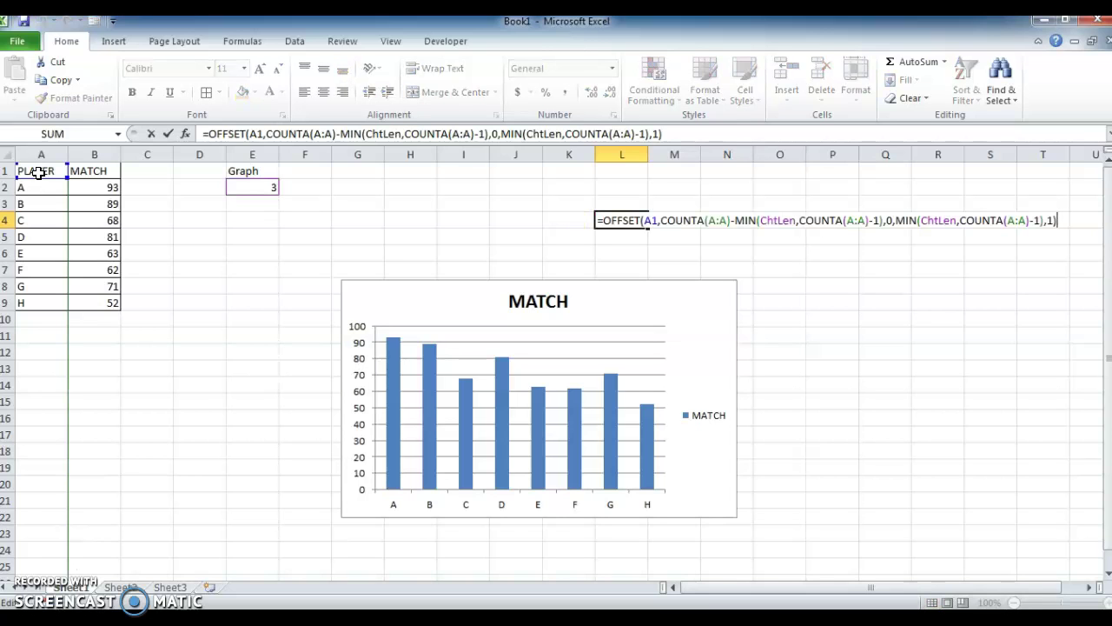
key(Left)
key(Left)
key(Left)
key(Left)
key(Left)
key(Left)
key(Left)
key(Left)
key(Left)
key(Left)
key(Left)
key(Left)
key(Left)
key(Left)
key(Left)
key(Left)
key(Left)
key(Left)
key(Left)
key(Left)
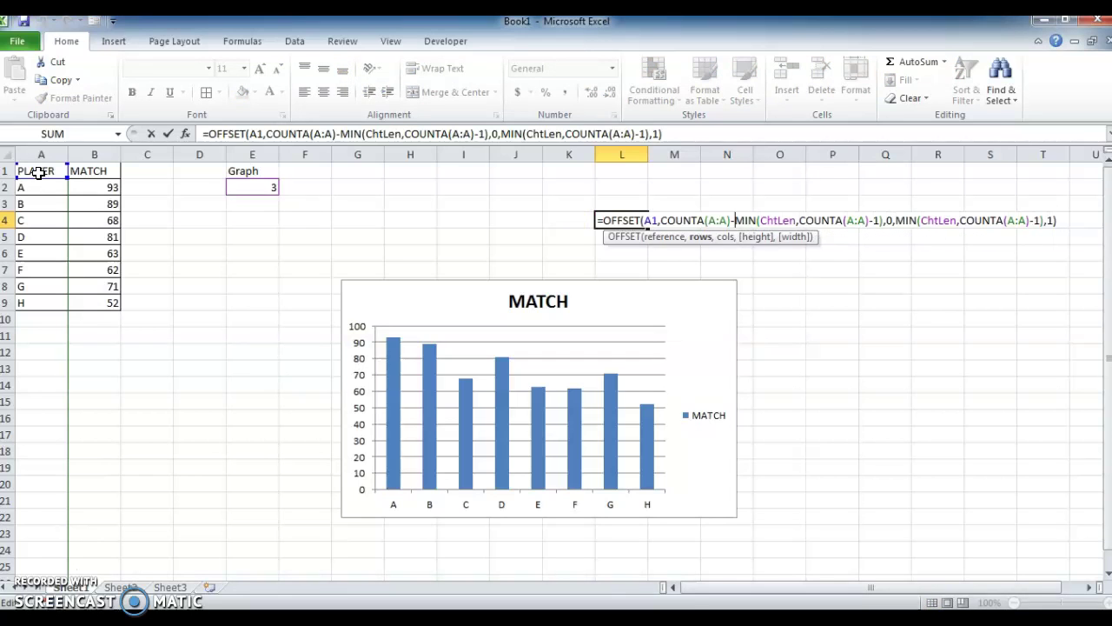
key(Left)
key(Left)
key(Left)
key(Left)
key(Left)
key(Left)
key(Left)
key(Left)
key(Left)
key(Left)
key(Left)
key(Left)
key(Left)
key(Left)
key(Left)
key(Left)
key(Left)
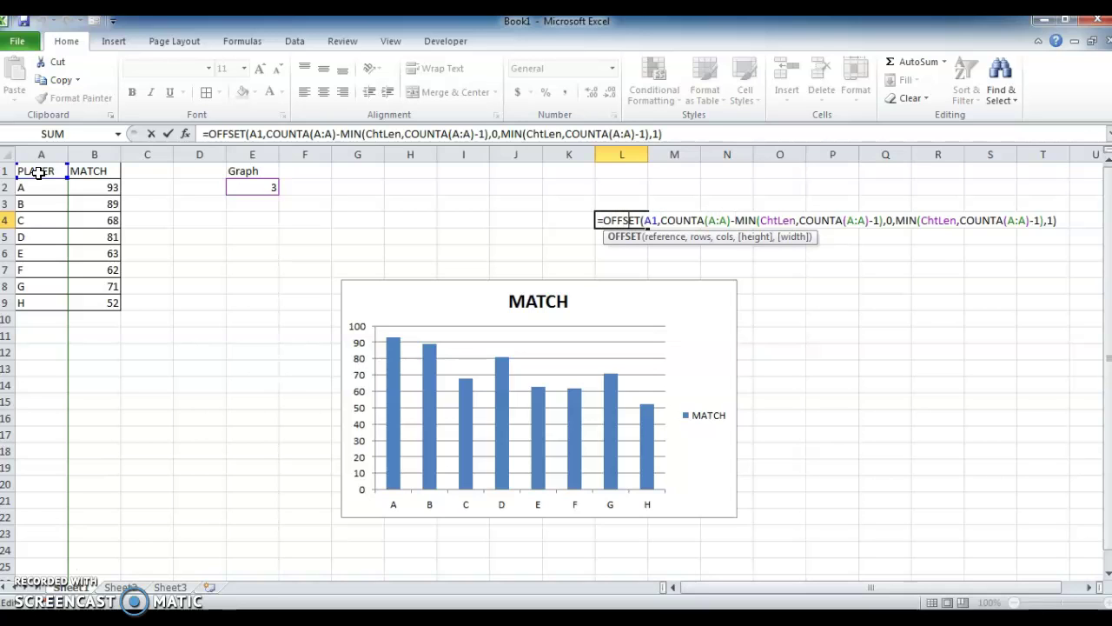
key(Right)
key(Right)
key(Right)
key(Right)
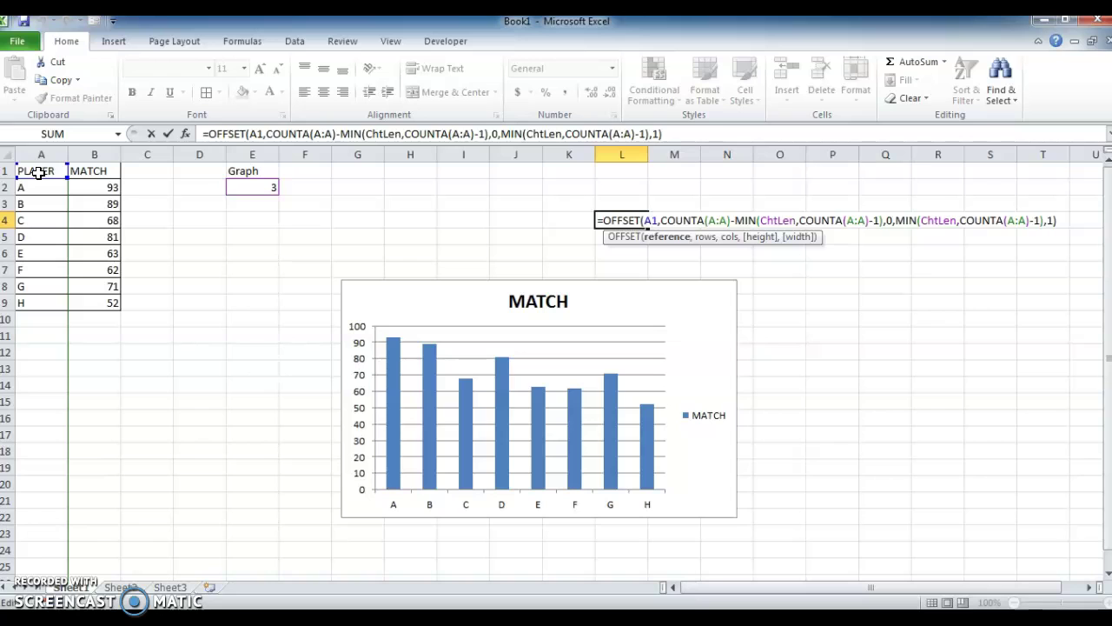
key(F4)
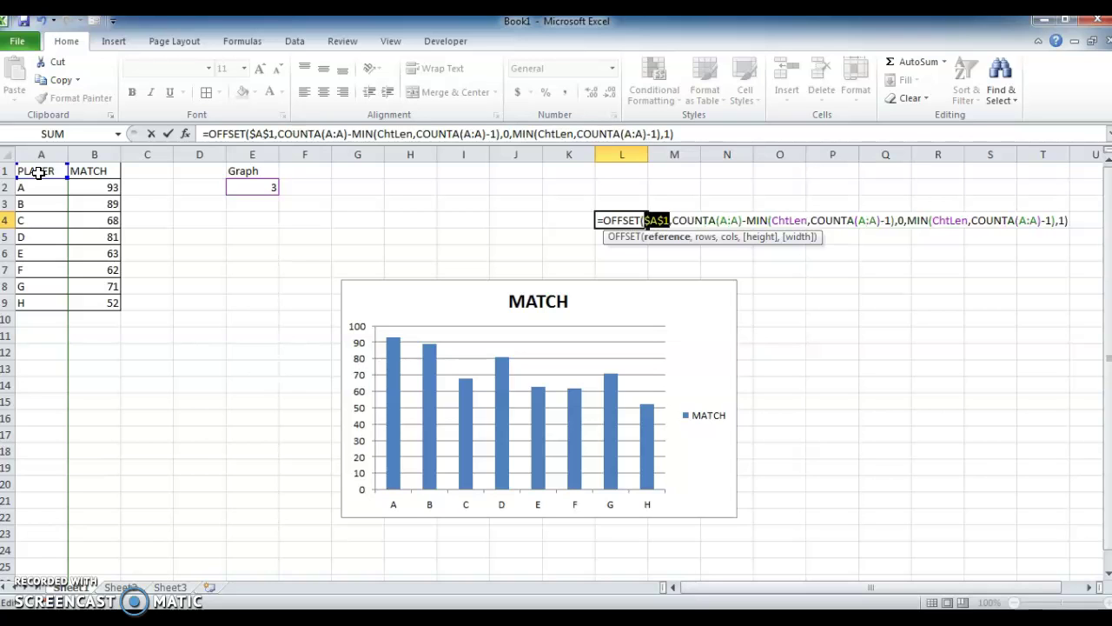
Make the column A range in the first COUNTA of the rows argument absolute as $A:$A.
key(Right)
key(Right)
key(Right)
key(Right)
key(Right)
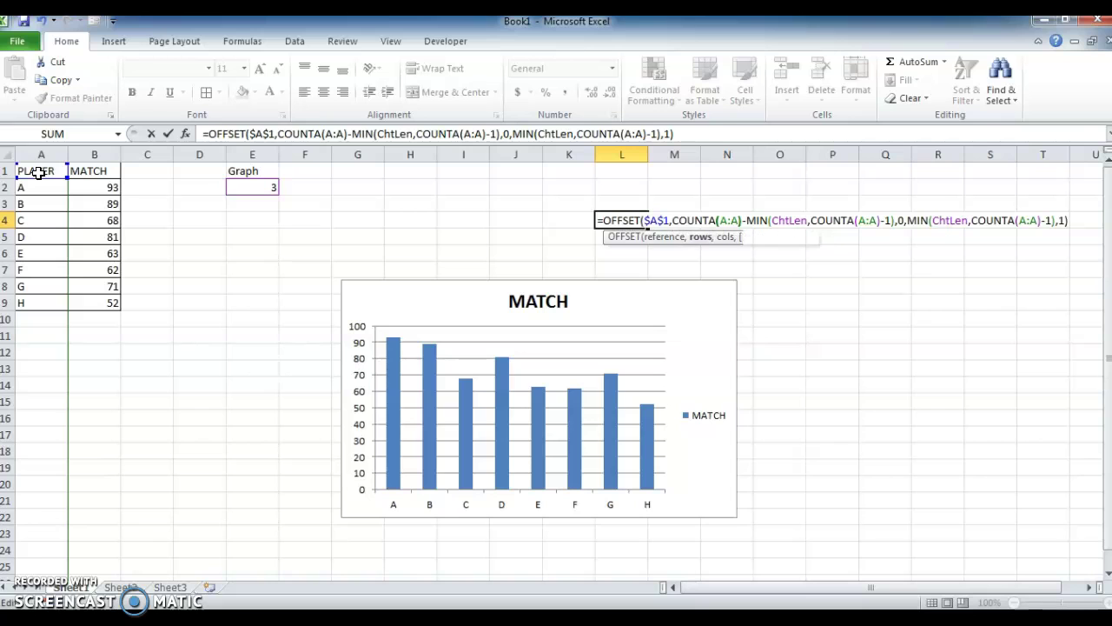
key(Right)
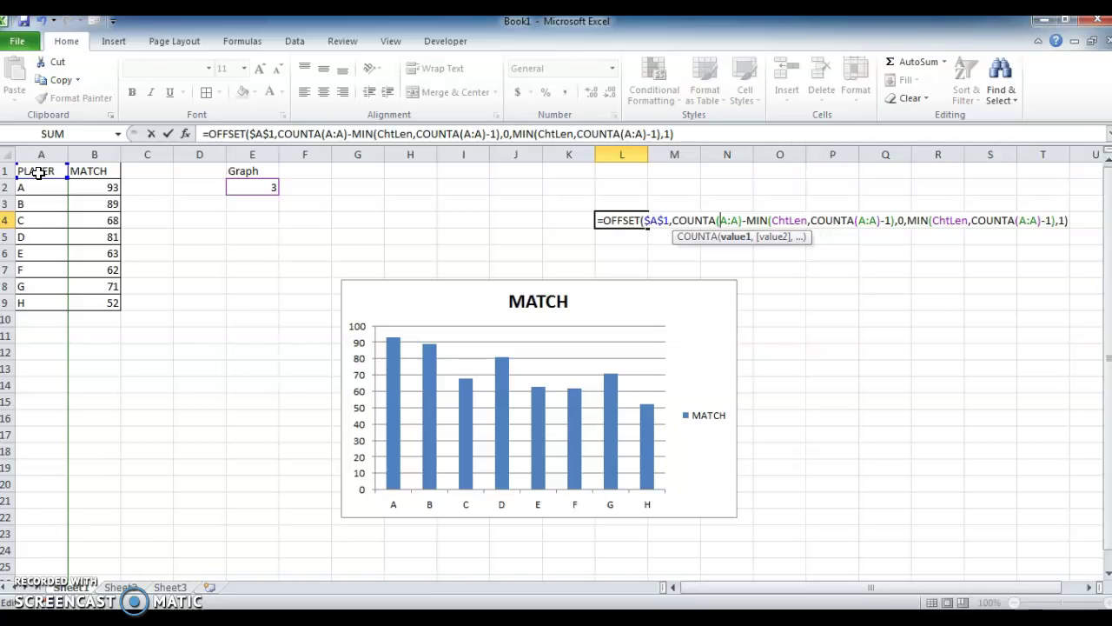
key(F4)
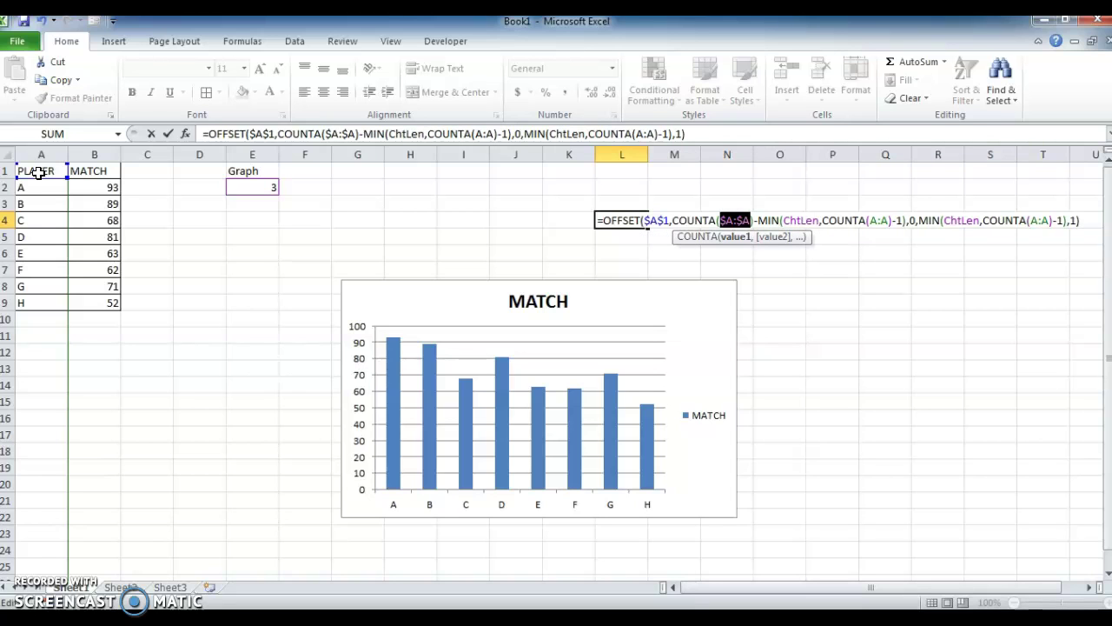
Change the COUNTA range inside the rows argument's MIN function to the absolute reference $A:$A.
key(Right)
key(Right)
key(Right)
key(Right)
key(Right)
key(Right)
key(Right)
key(Right)
key(Right)
key(Right)
key(Right)
key(Right)
key(Right)
key(Right)
key(Right)
key(Right)
key(Right)
key(Right)
key(Right)
key(Right)
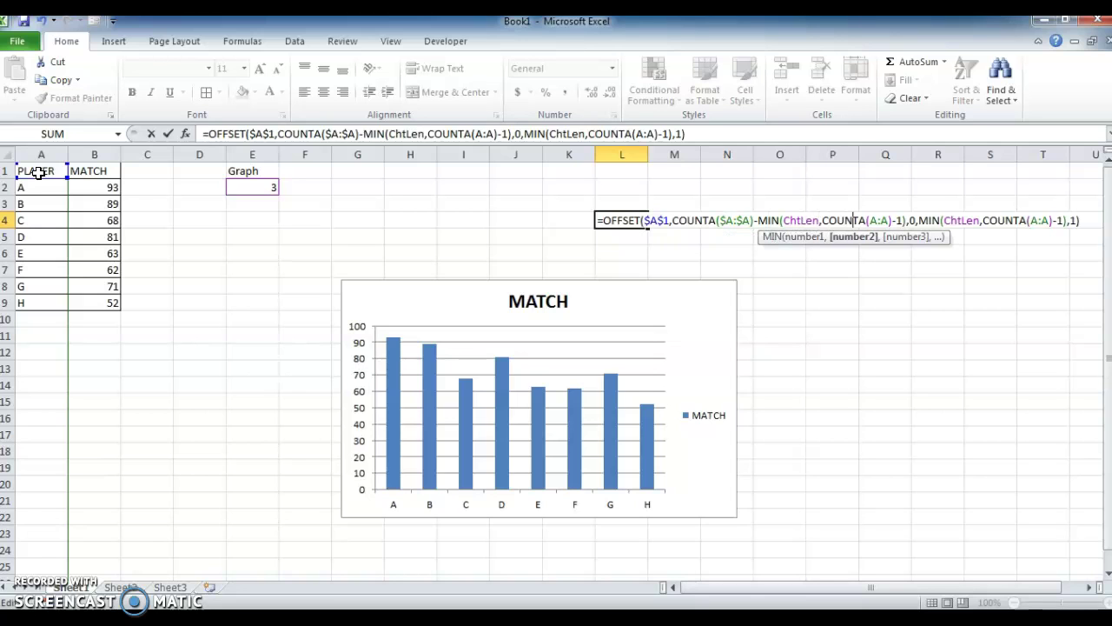
key(Right)
key(F4)
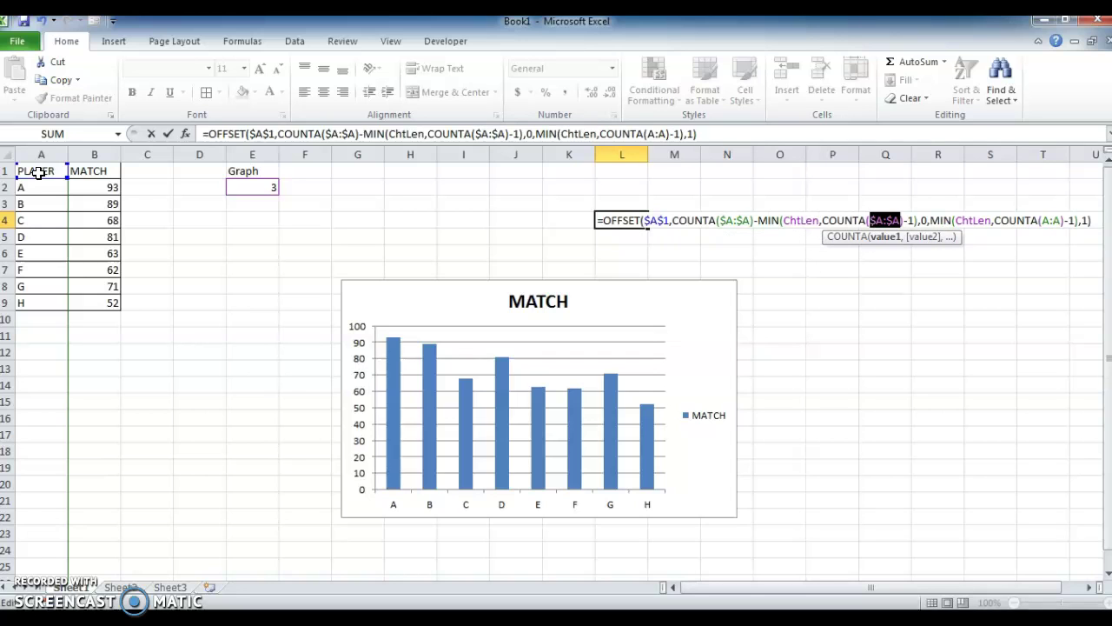
Make the height argument's COUNTA range absolute as $A:$A and commit the formula in L4.
key(Right)
key(Right)
key(Right)
key(Right)
key(Right)
key(Right)
key(Right)
key(Right)
key(Right)
key(Right)
key(Right)
key(Right)
key(Right)
key(Right)
key(Right)
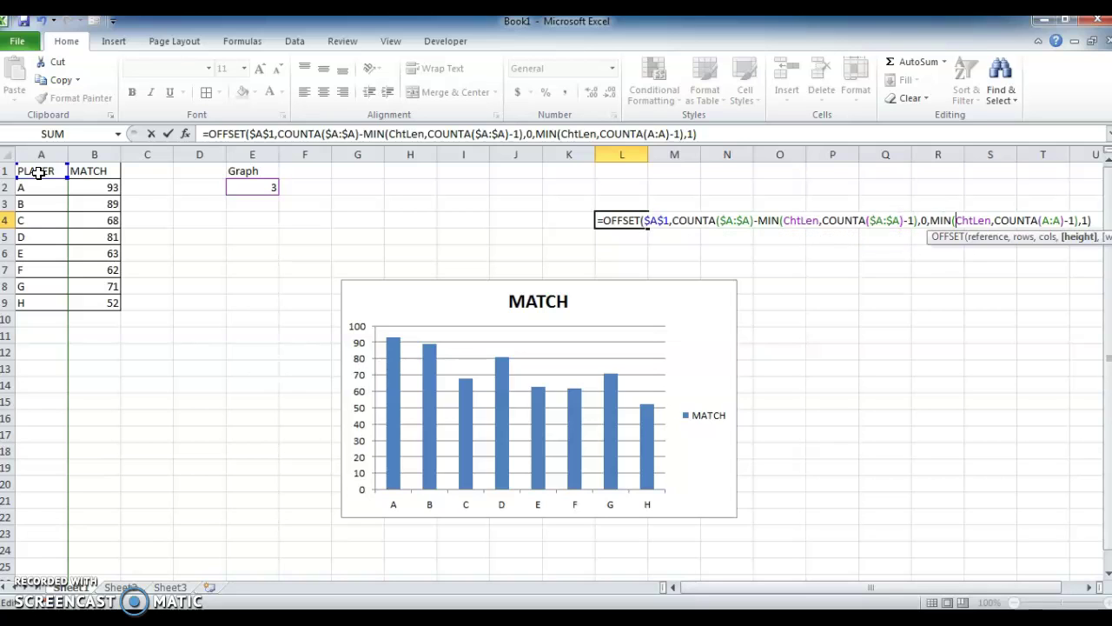
key(Right)
key(Right)
key(Right)
key(Right)
key(Right)
key(Right)
key(Right)
key(Right)
key(Right)
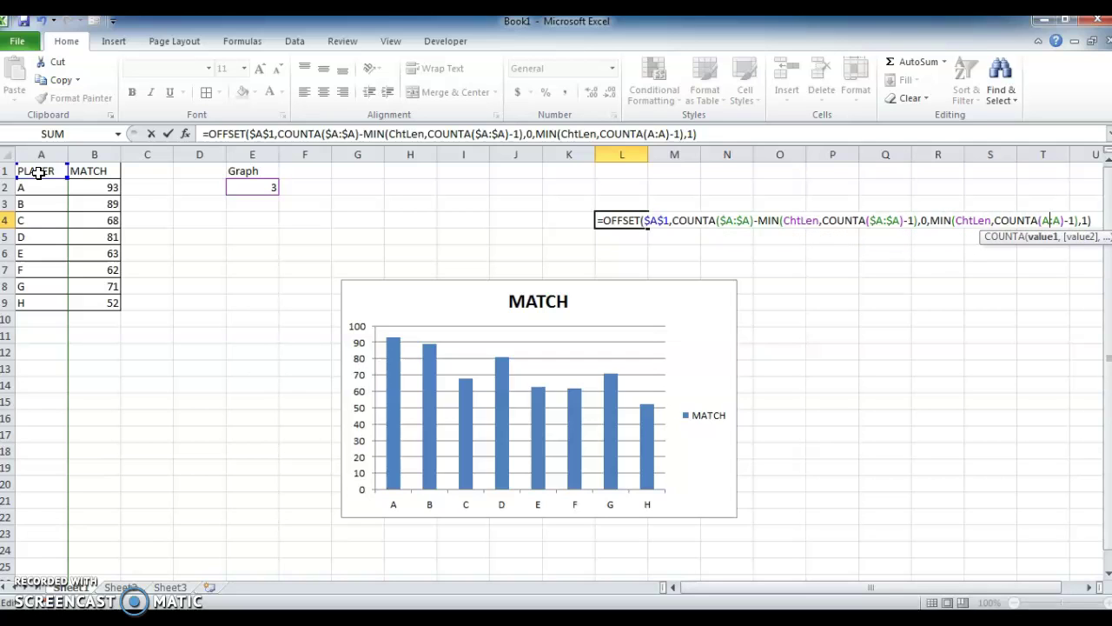
key(F4)
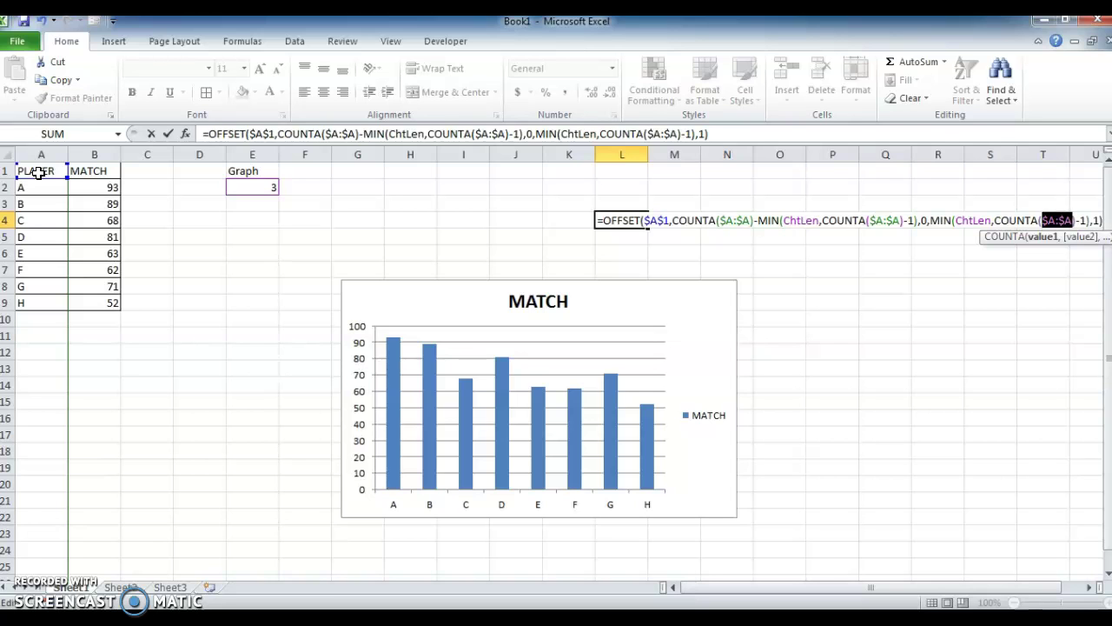
key(Return)
key(Up)
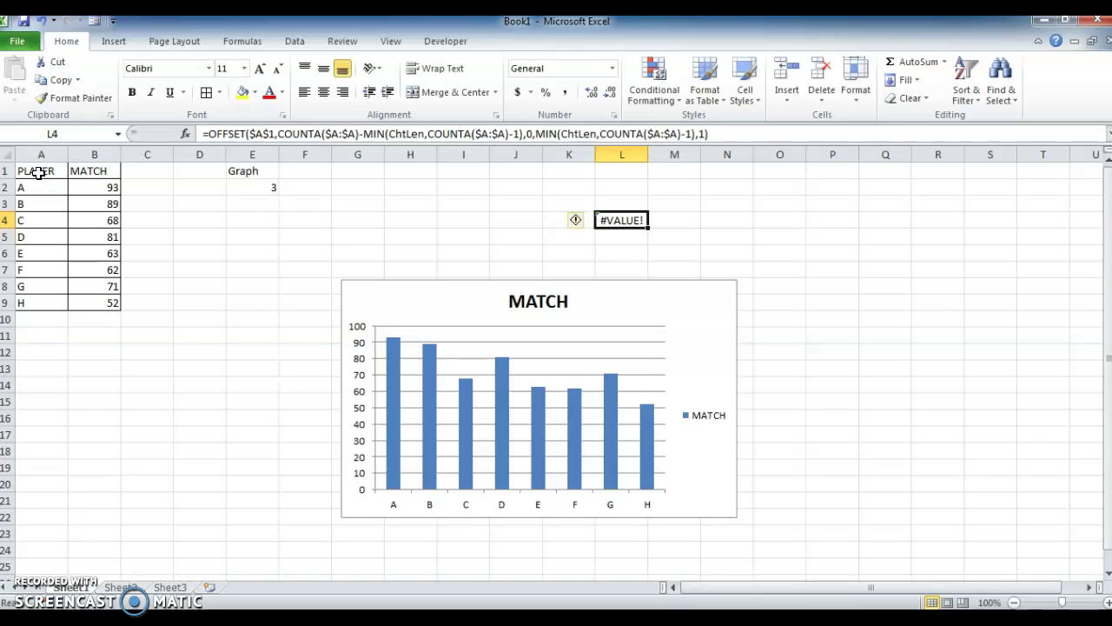
Label the formula in L4 by entering Ro_Mon in cell J4.
key(Left)
key(Left)
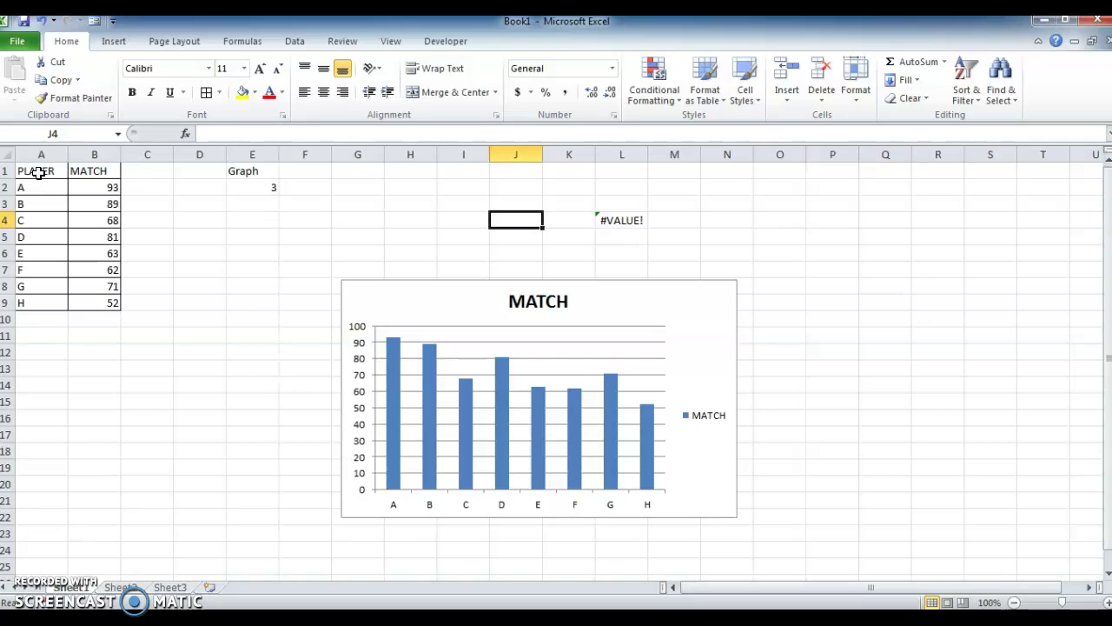
text(Ro_)
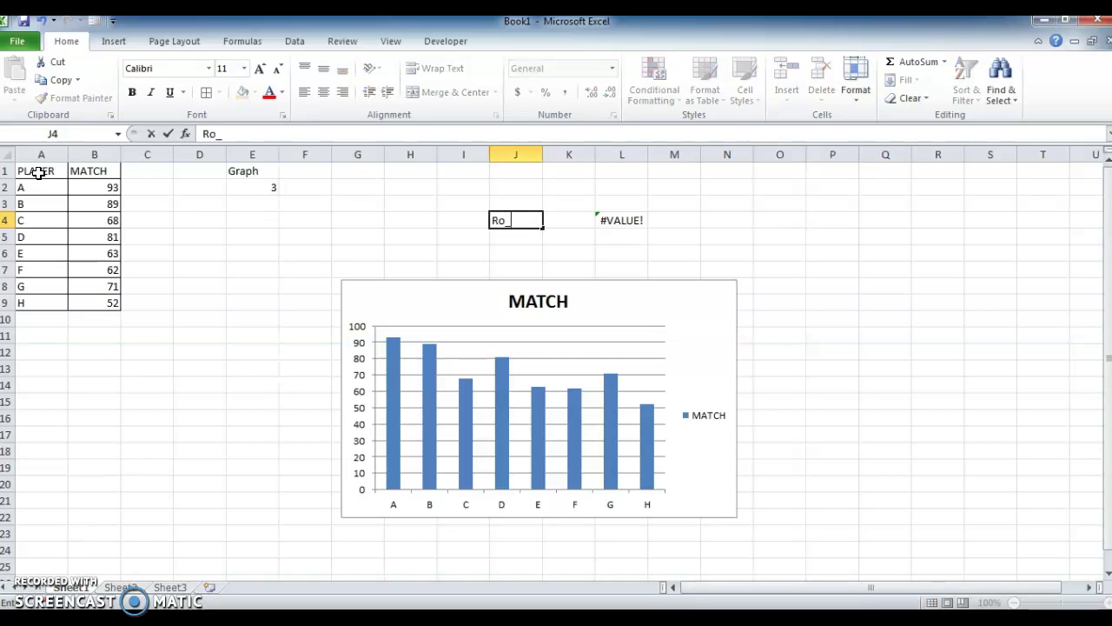
text(Mon)
key(ctrl+Return)
Enter the label Ro_Exp in cell J2, two rows above the Ro_Mon label.
key(Up)
key(Up)
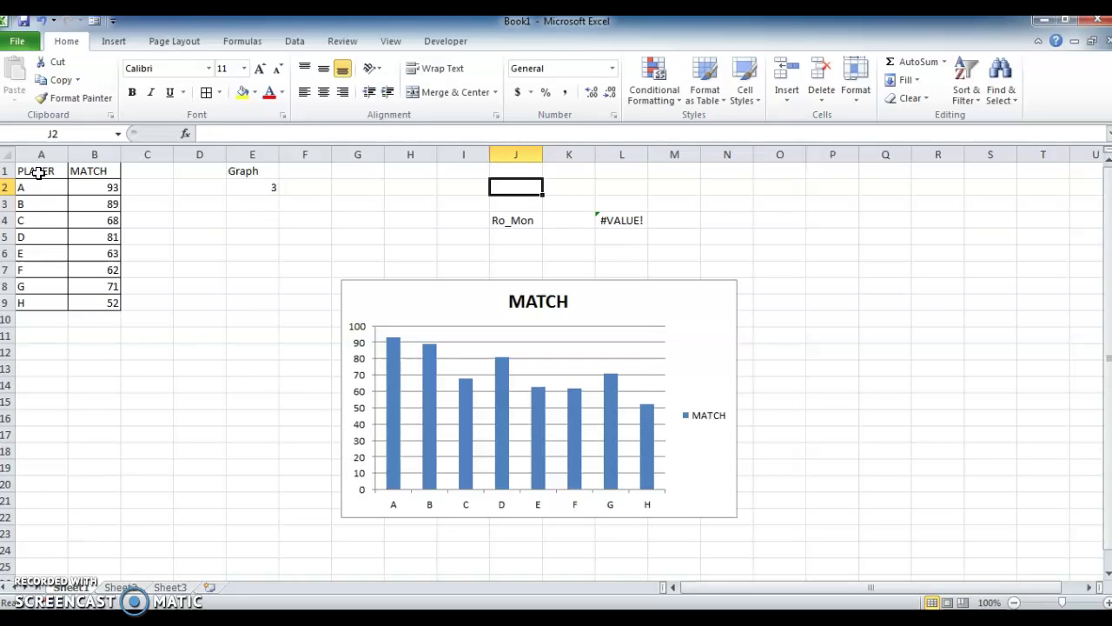
text(Ro)
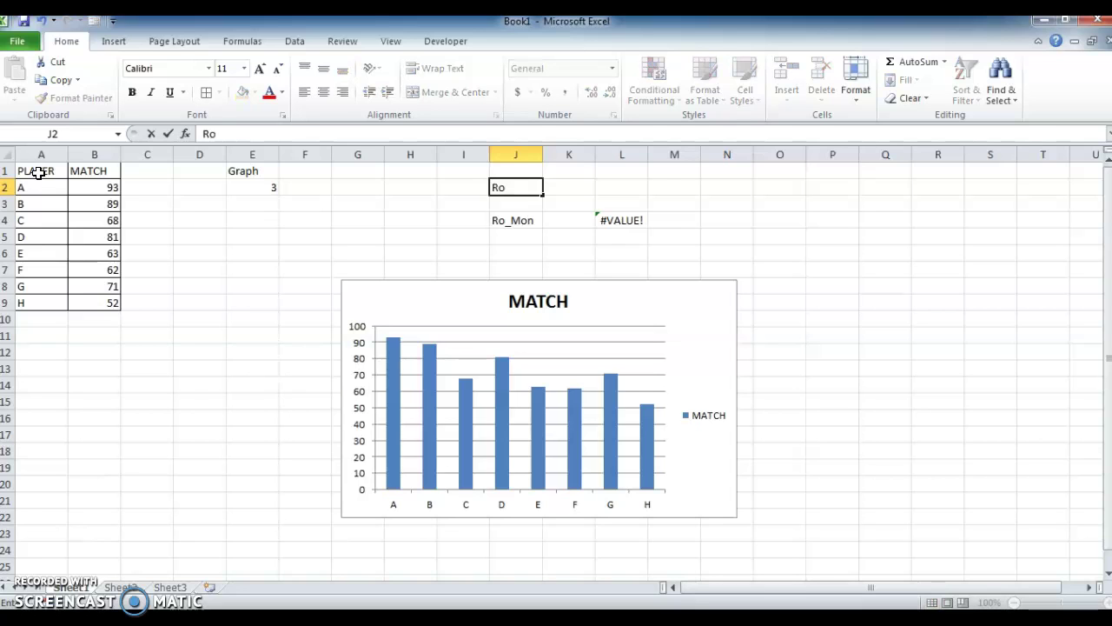
text(_Exp)
key(Tab)
Enter the formula =OFFSET(Ro_Mon,0,1) in cell L2 beside the Ro_Exp label.
key(Tab)
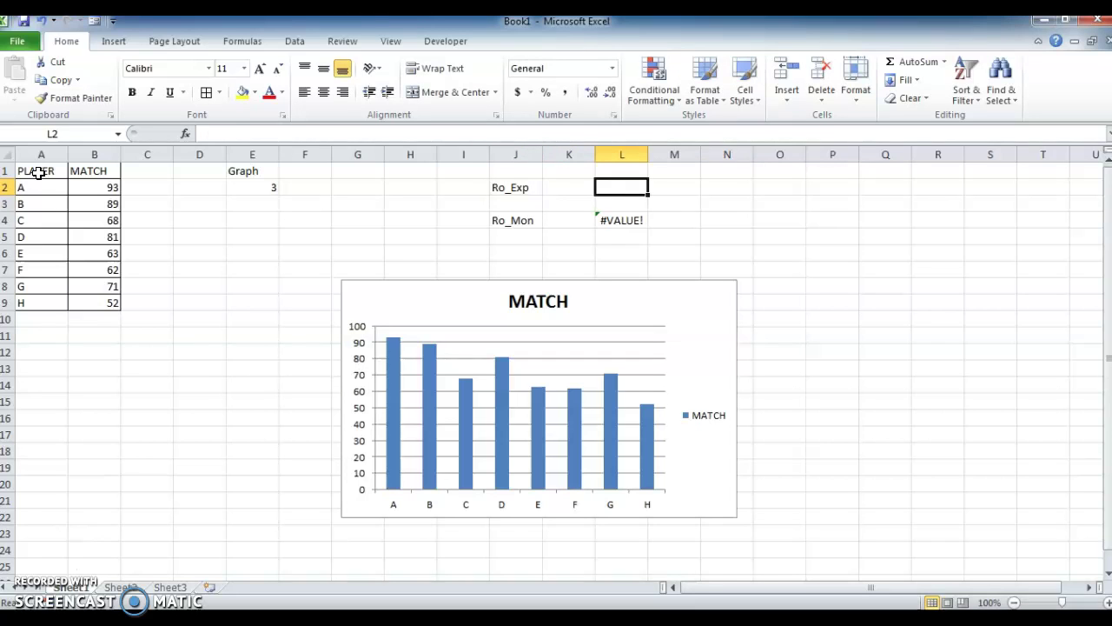
text(=offset)
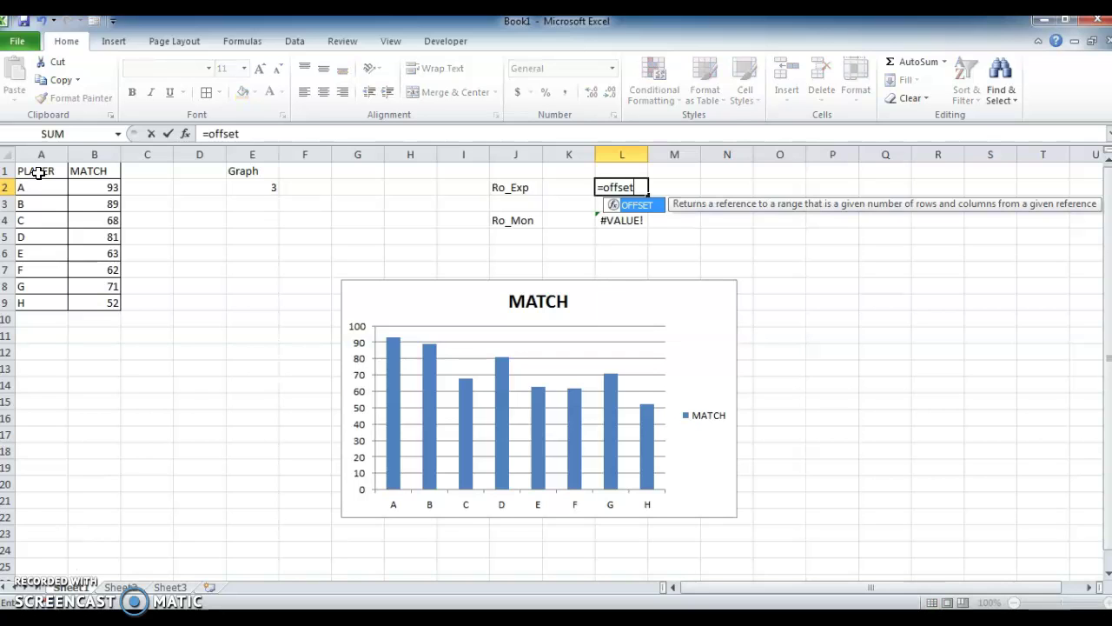
key(Tab)
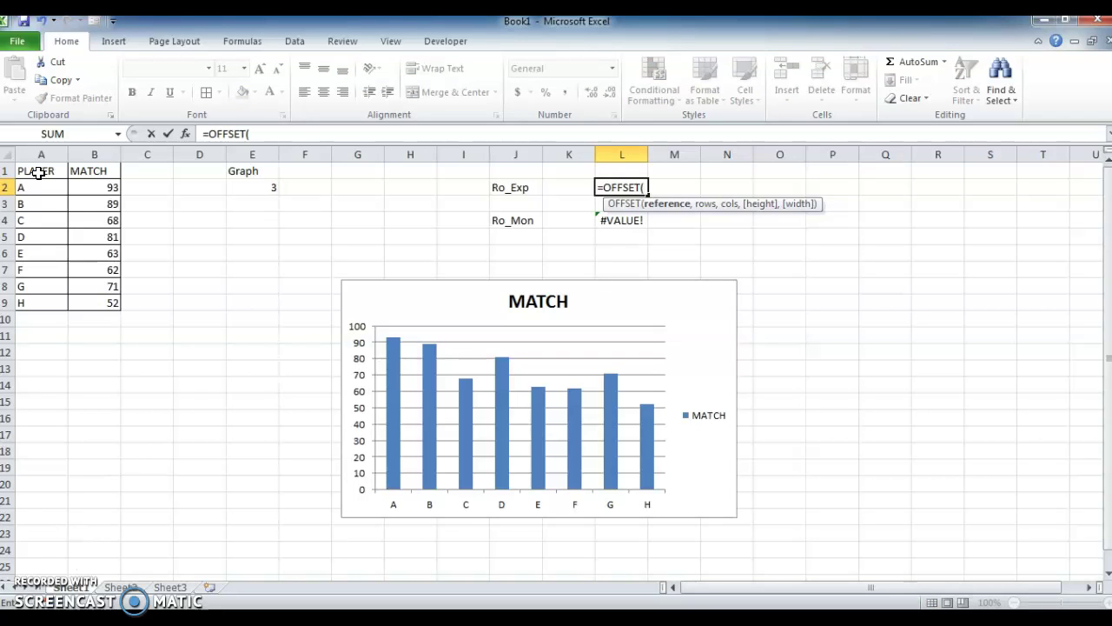
text(Ro_Mo)
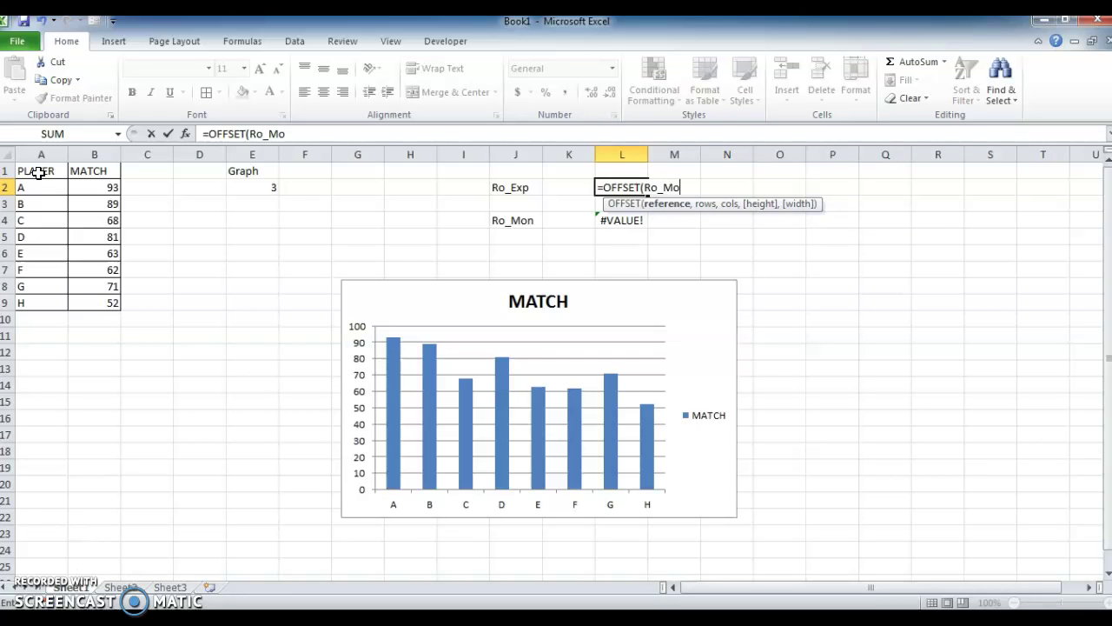
text(n)
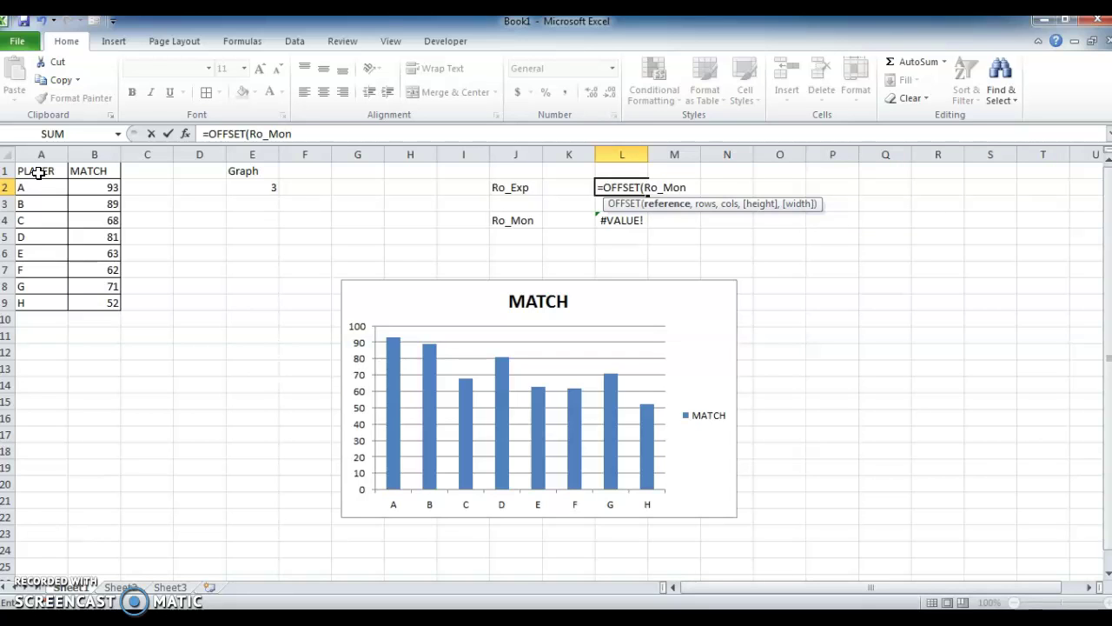
text(,)
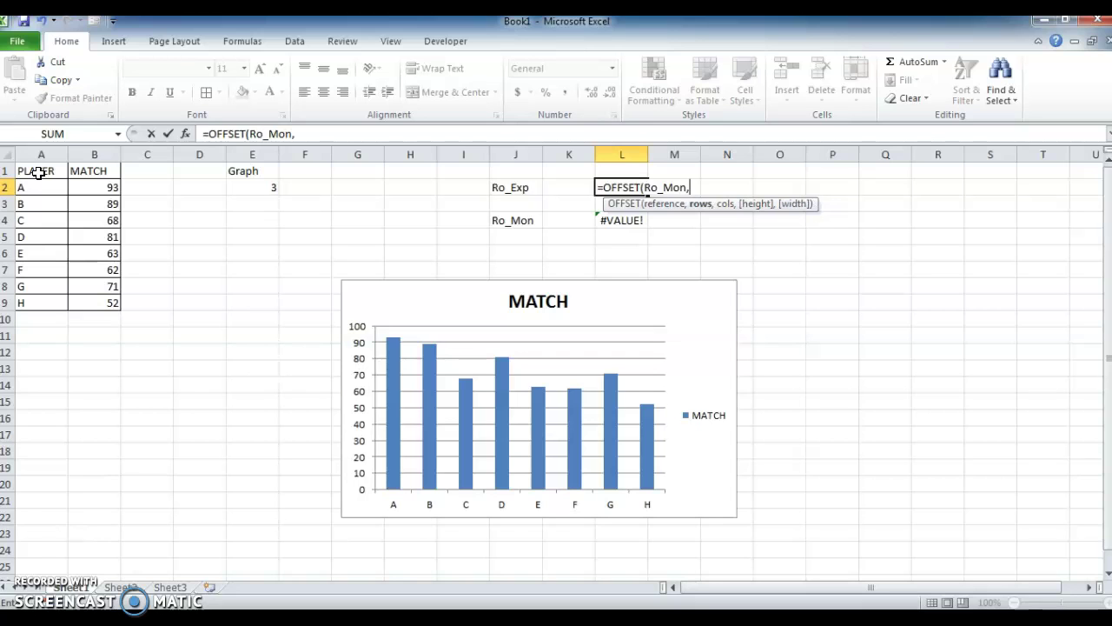
text(0,1))
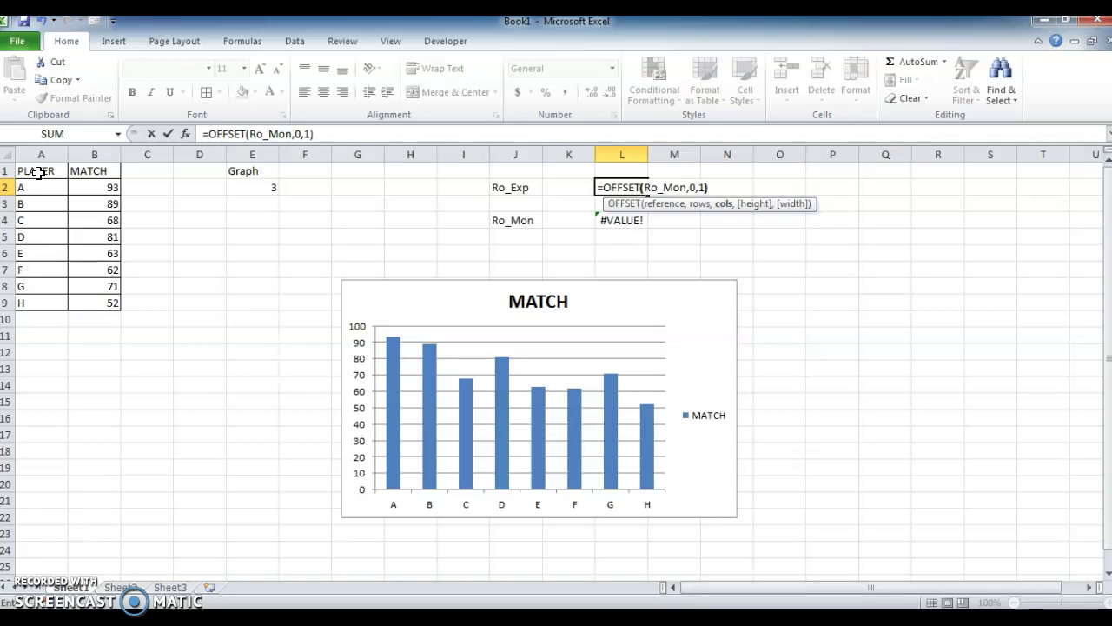
key(Return)
key(Up)
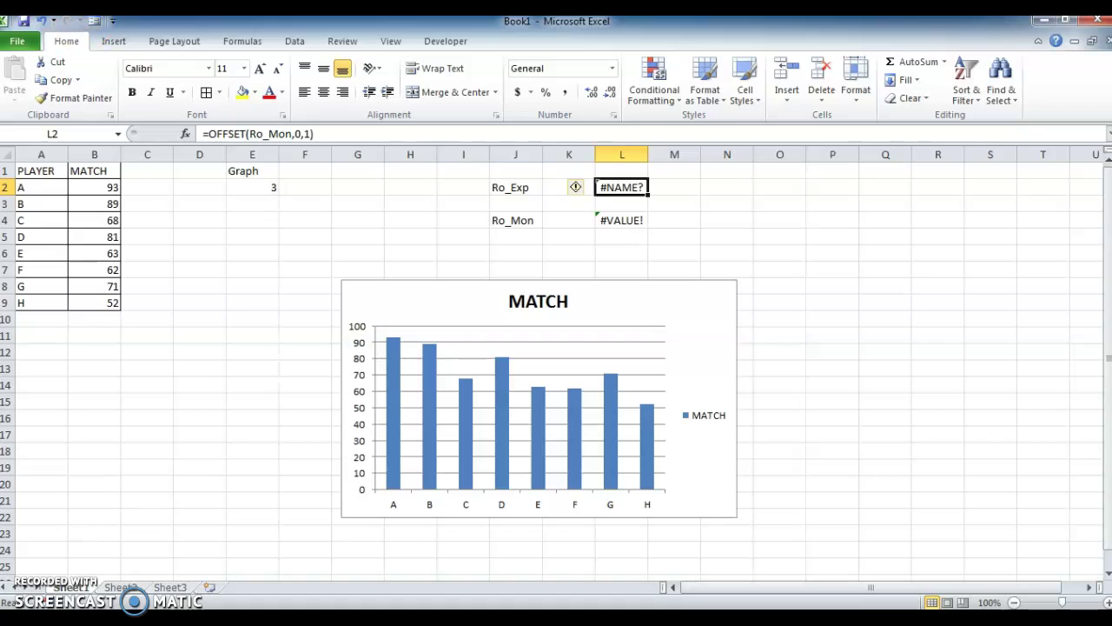
Copy the OFFSET formula text in cell L2 without its equals sign, leaving the cell's formula as it is.
click(244, 41)
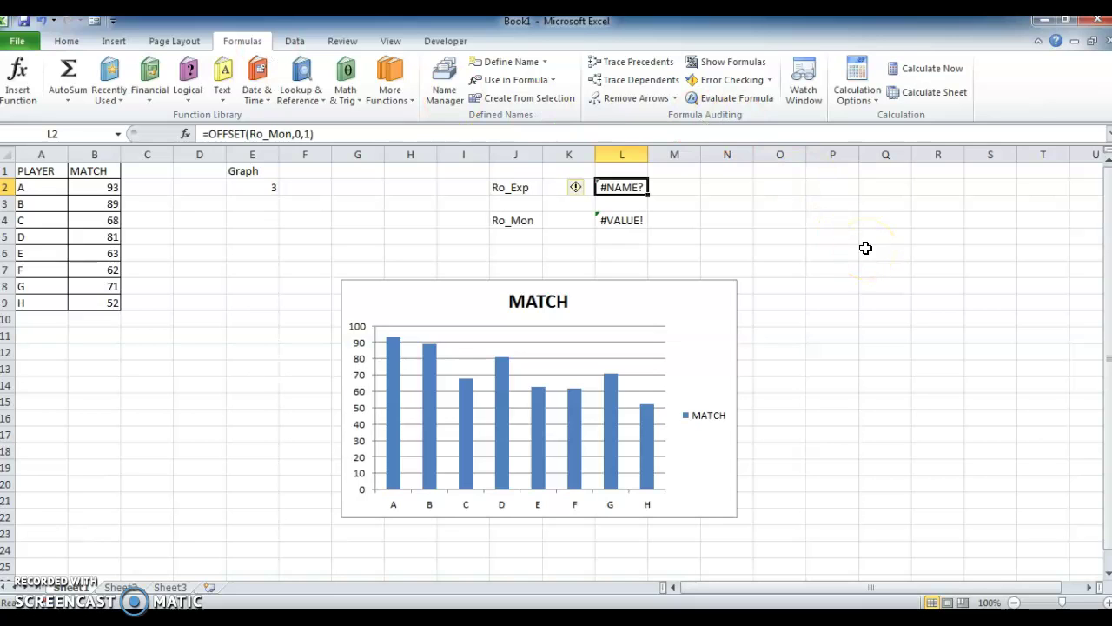
key(F2)
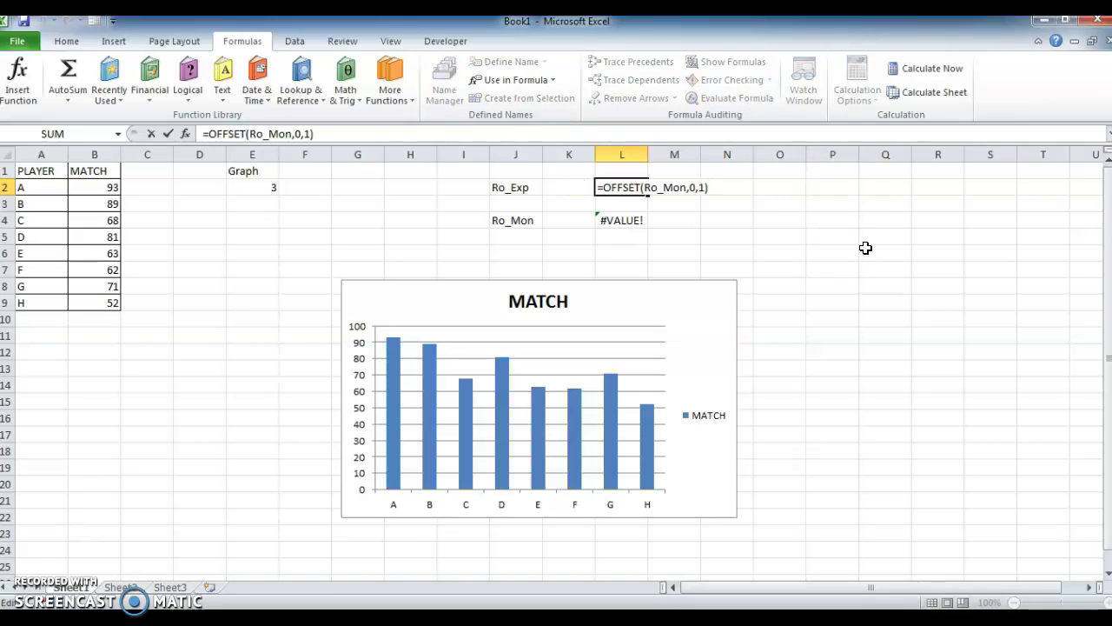
key(shift+Left)
key(shift+Left)
key(shift+Left)
key(shift+Left)
key(shift+Left)
key(shift+Left)
key(shift+Left)
key(shift+Left)
key(shift+Left)
key(shift+Left)
key(shift+Left)
key(shift+Left)
key(shift+Left)
key(shift+Left)
key(shift+Left)
key(shift+Left)
key(shift+Left)
key(shift+Left)
key(shift+Left)
key(shift+Right)
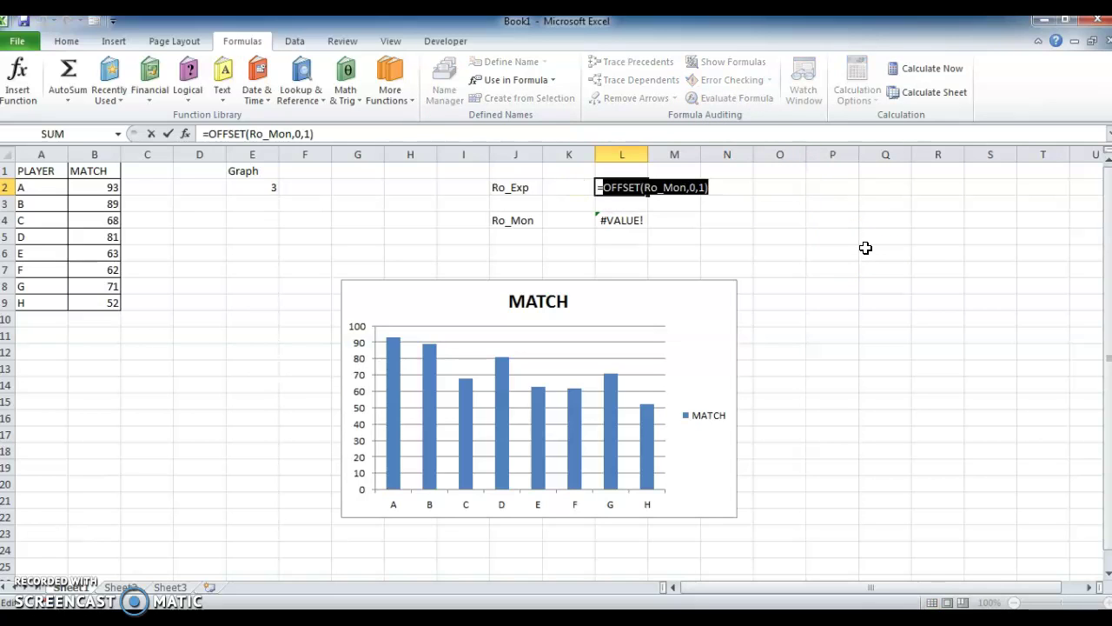
key(Escape)
key(Down)
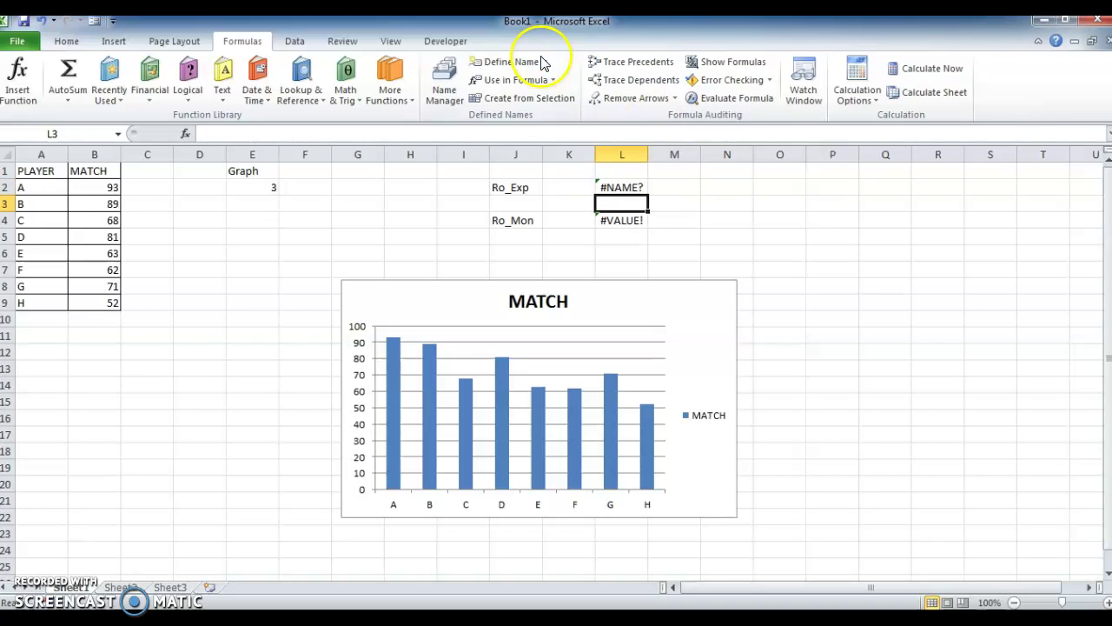
Define a workbook-scoped name Ro_Exp that refers to =OFFSET(Ro_Mon,0,1).
click(499, 63)
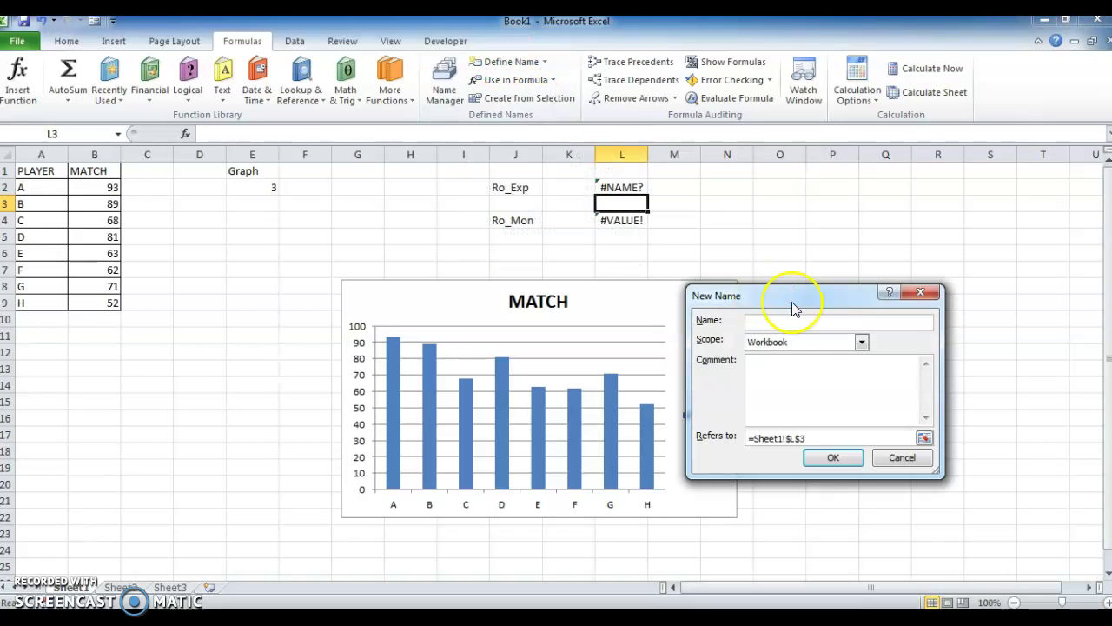
text(Ro_)
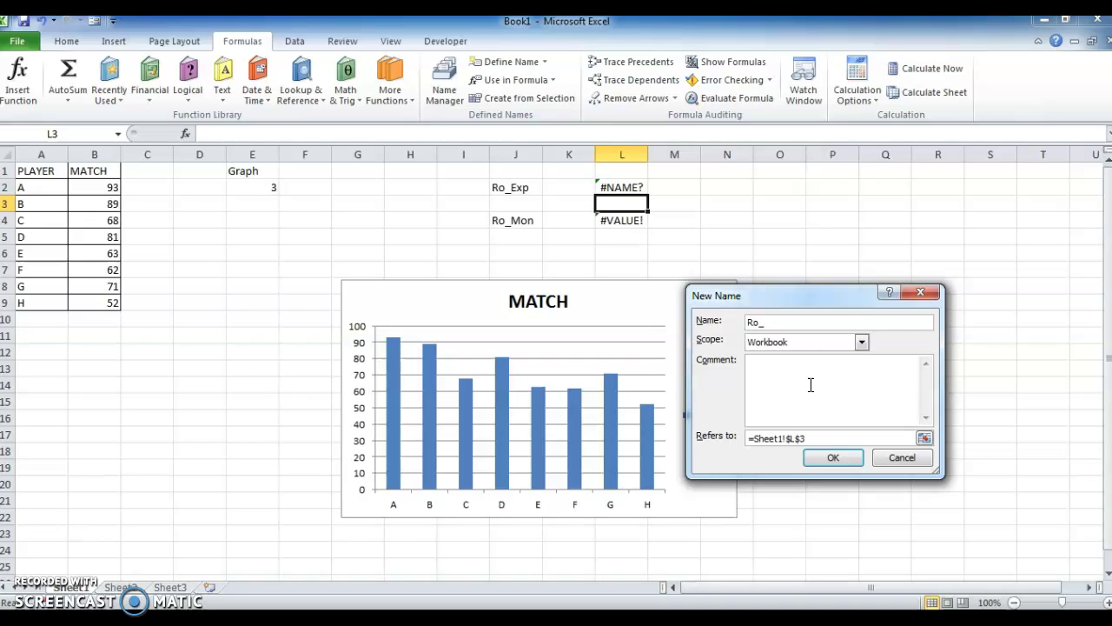
text(E)
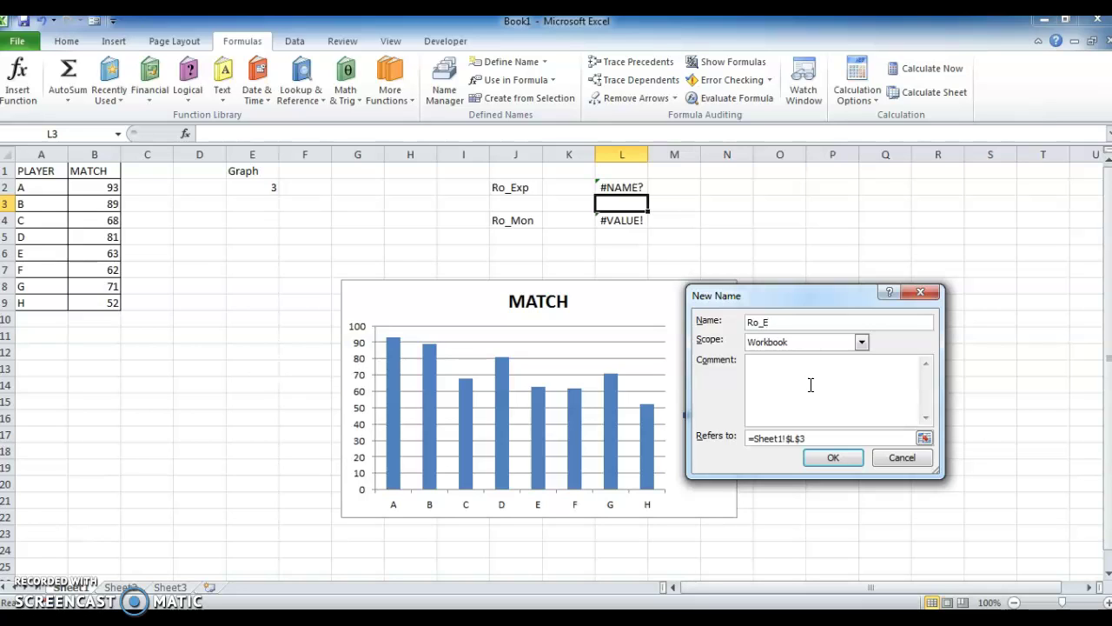
text(xp)
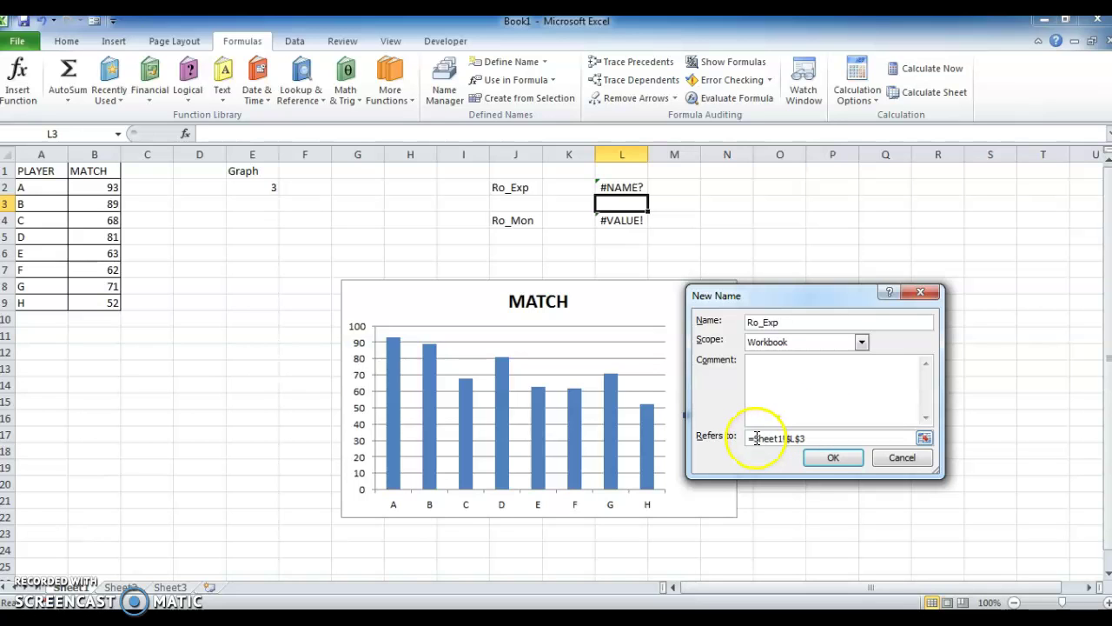
drag(756, 438, 826, 437)
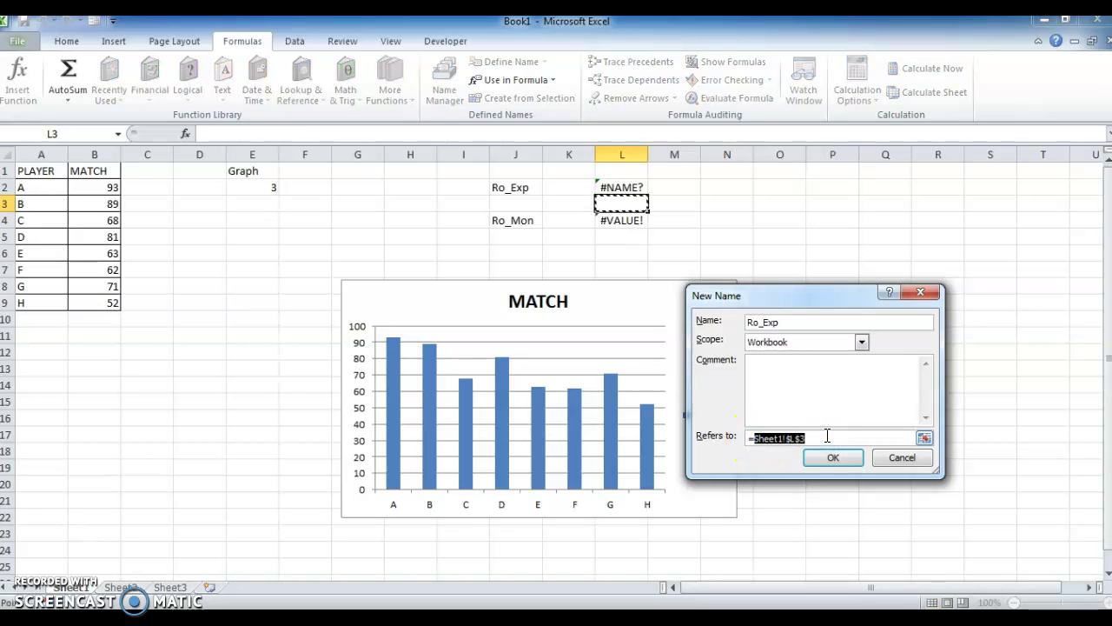
text(OFFSET(Ro_Mon,-1))
click(832, 458)
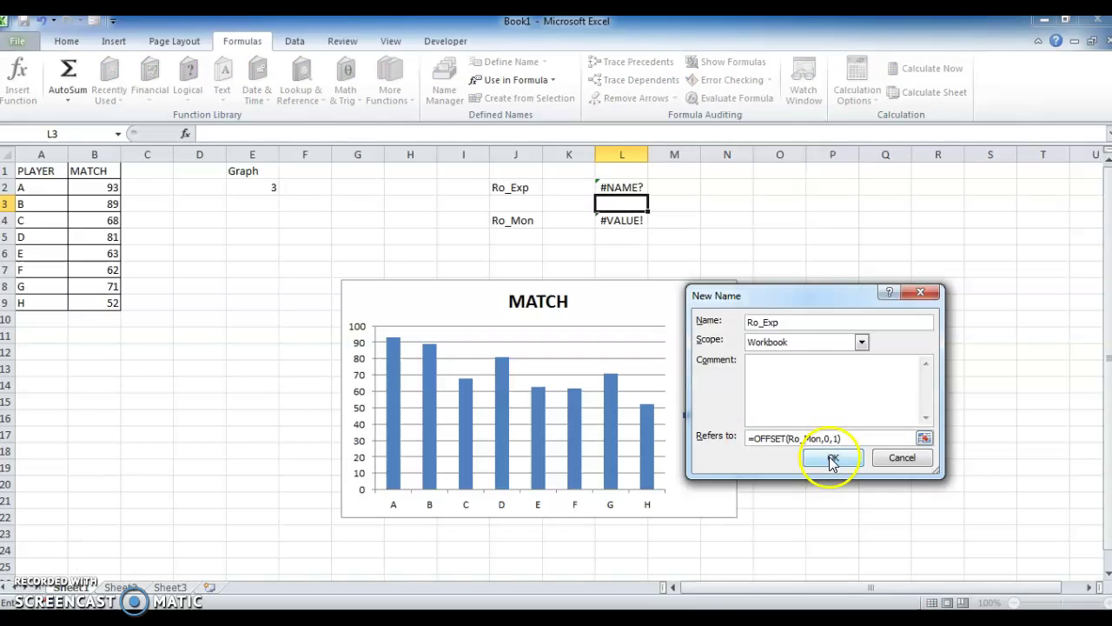
Copy the OFFSET formula text in cell L4 without its equals sign, leaving the cell's formula as it is.
key(Down)
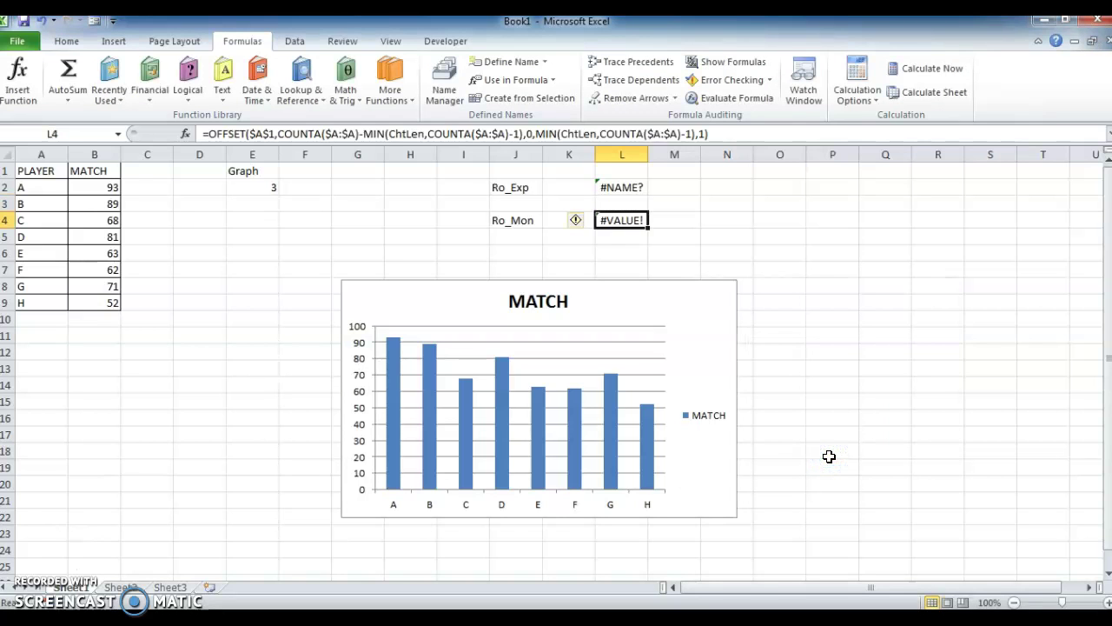
key(F2)
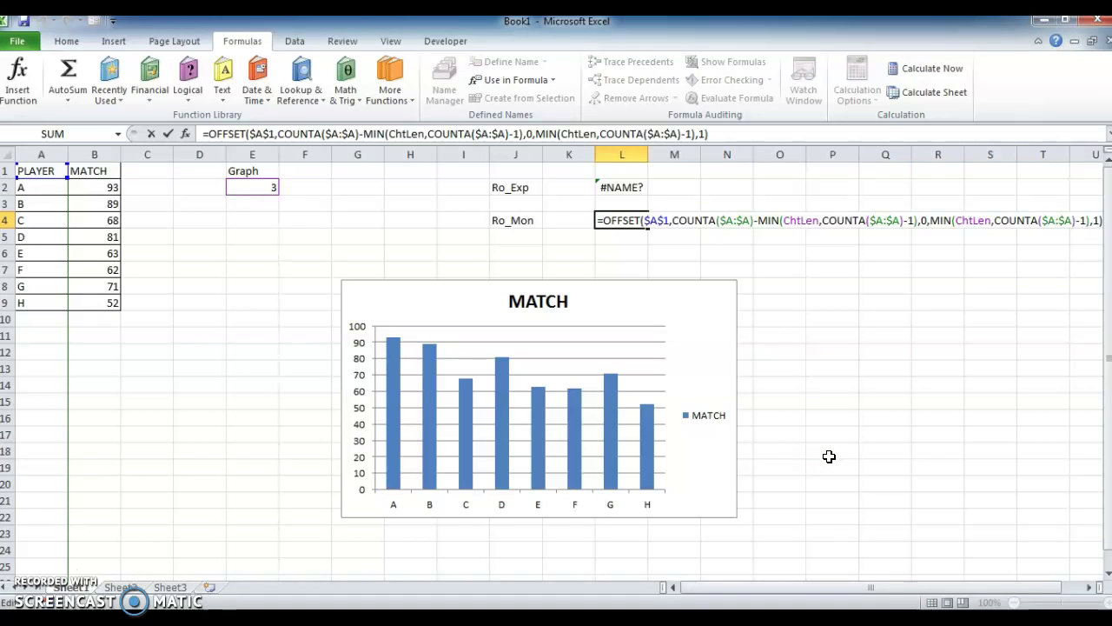
key(ctrl+shift+Left)
key(ctrl+shift+Left)
key(ctrl+shift+Left)
key(ctrl+shift+Left)
key(ctrl+shift+Left)
key(ctrl+shift+Left)
key(ctrl+shift+Left)
key(ctrl+shift+Left)
key(ctrl+shift+Left)
key(ctrl+shift+Left)
key(ctrl+shift+Left)
key(ctrl+shift+Left)
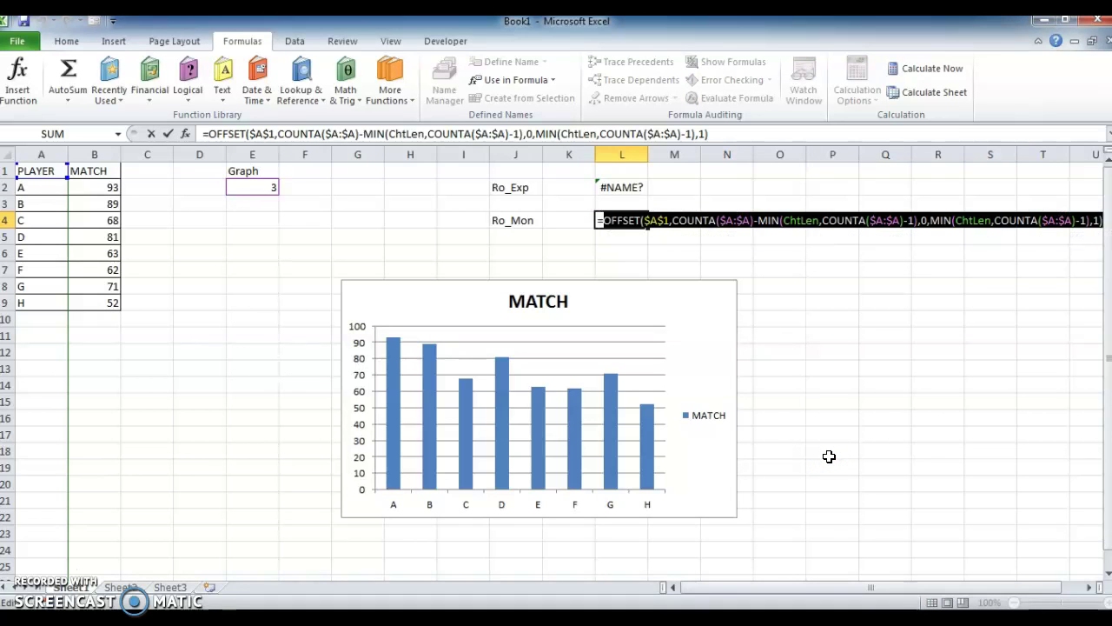
key(Return)
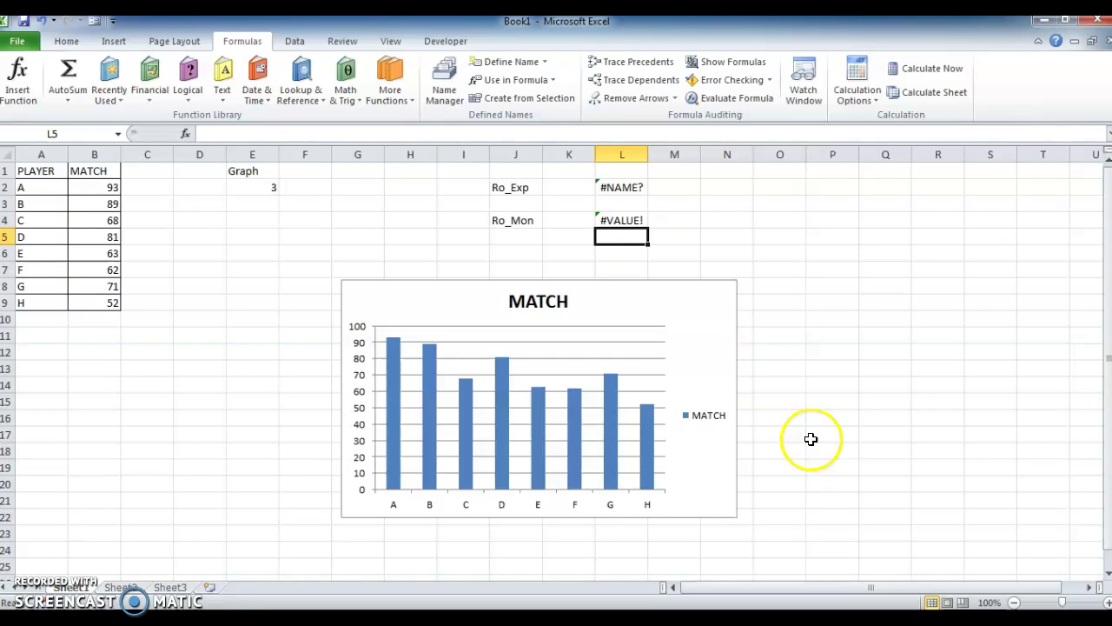
Define the workbook-scoped name Ro_Mon with the OFFSET formula copied from L4, and check the list of defined names.
click(503, 62)
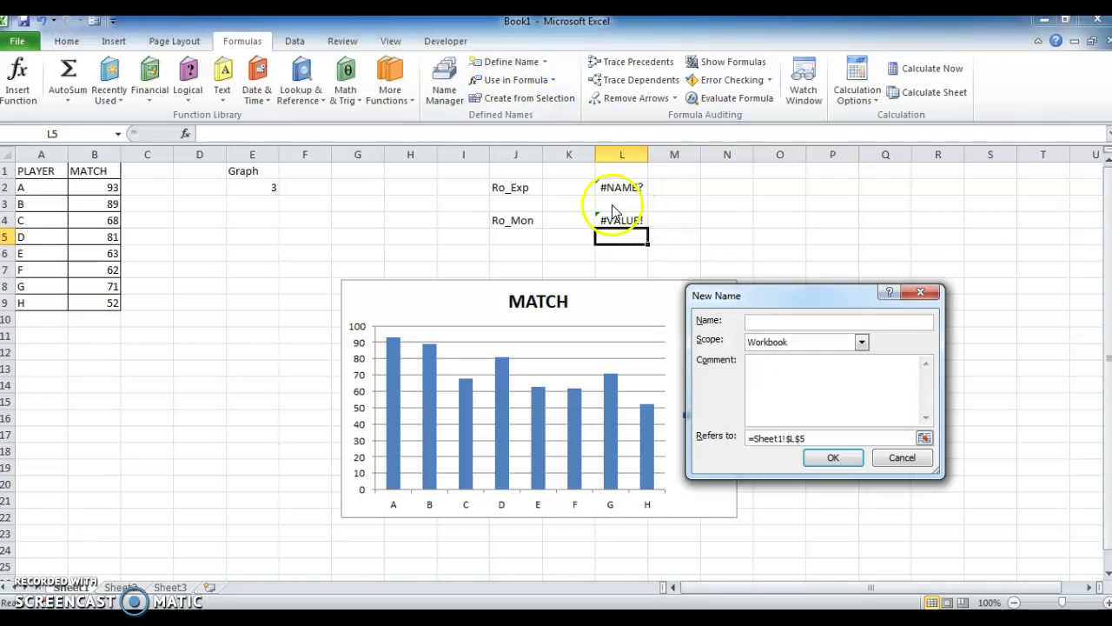
text(Ro_Mon)
click(756, 438)
drag(756, 438, 827, 439)
key(ctrl+v)
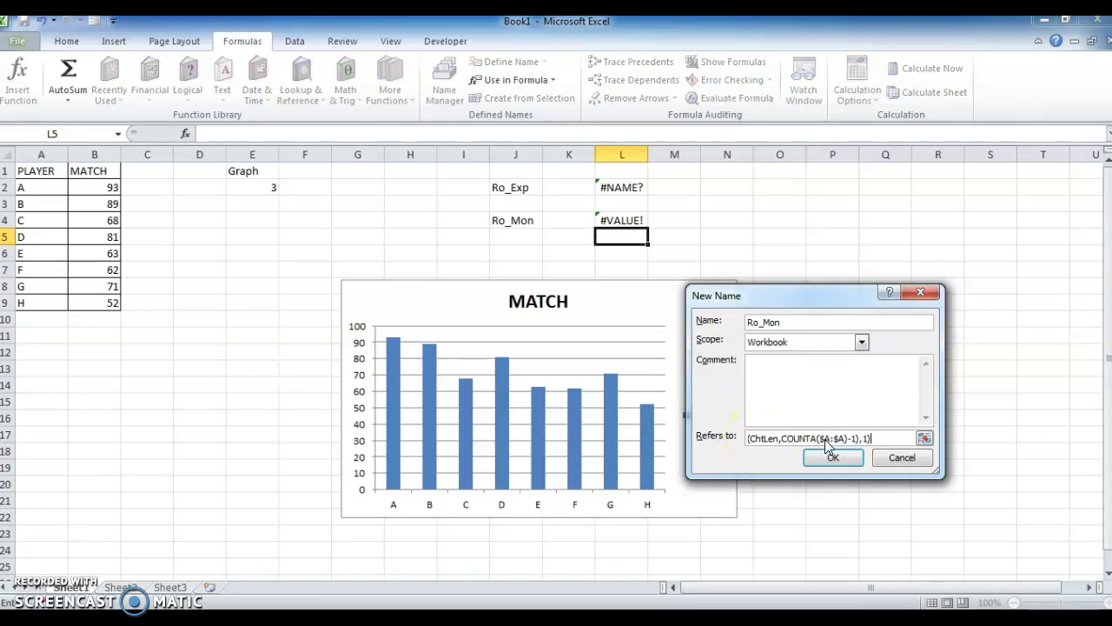
click(832, 457)
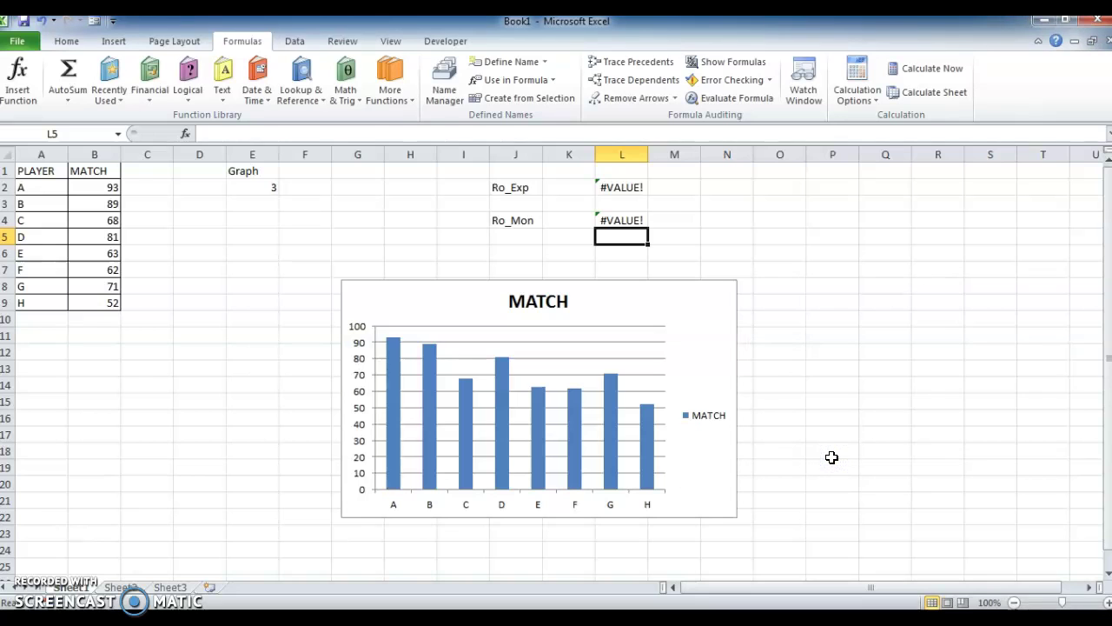
click(445, 94)
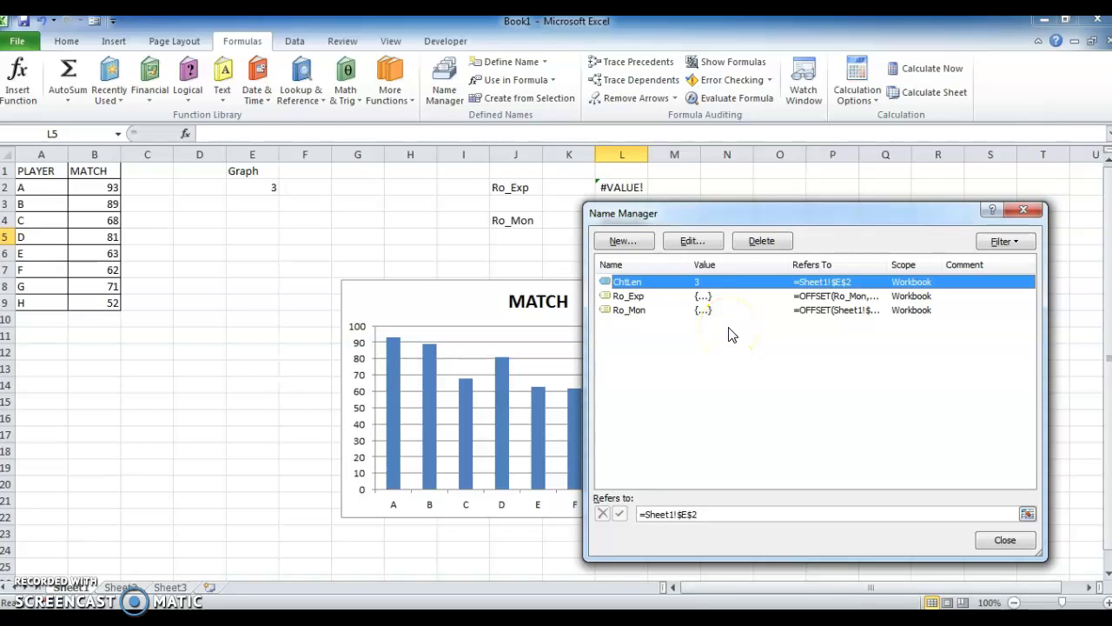
click(1032, 212)
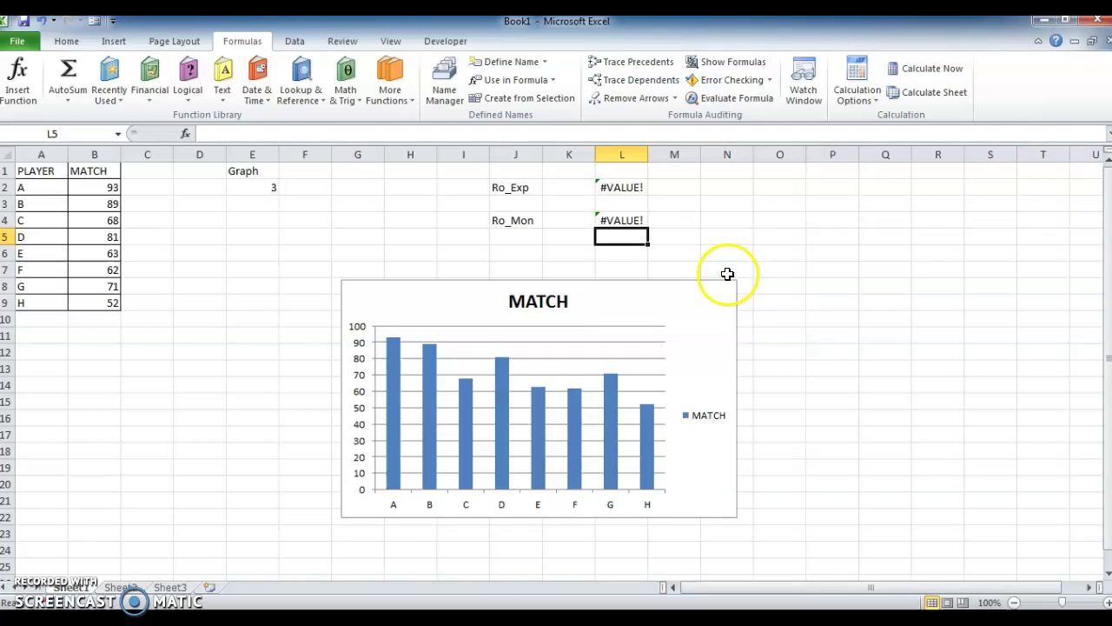
Edit the MATCH series in the chart's data source so its values refer to =Sheet1!Ro_Exp.
click(698, 317)
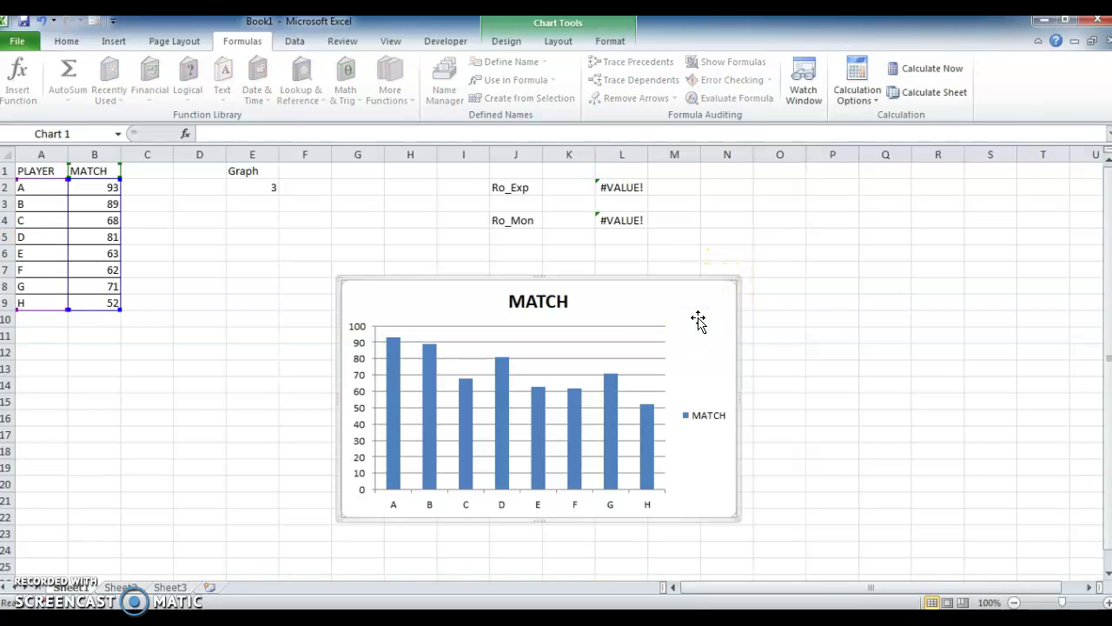
right_click(698, 318)
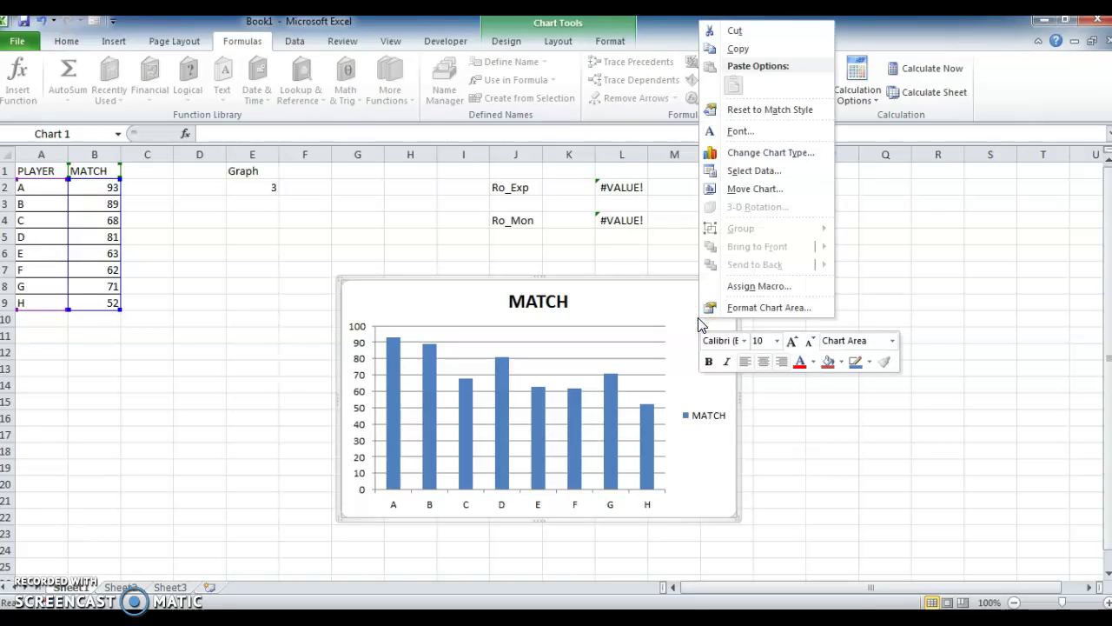
click(771, 172)
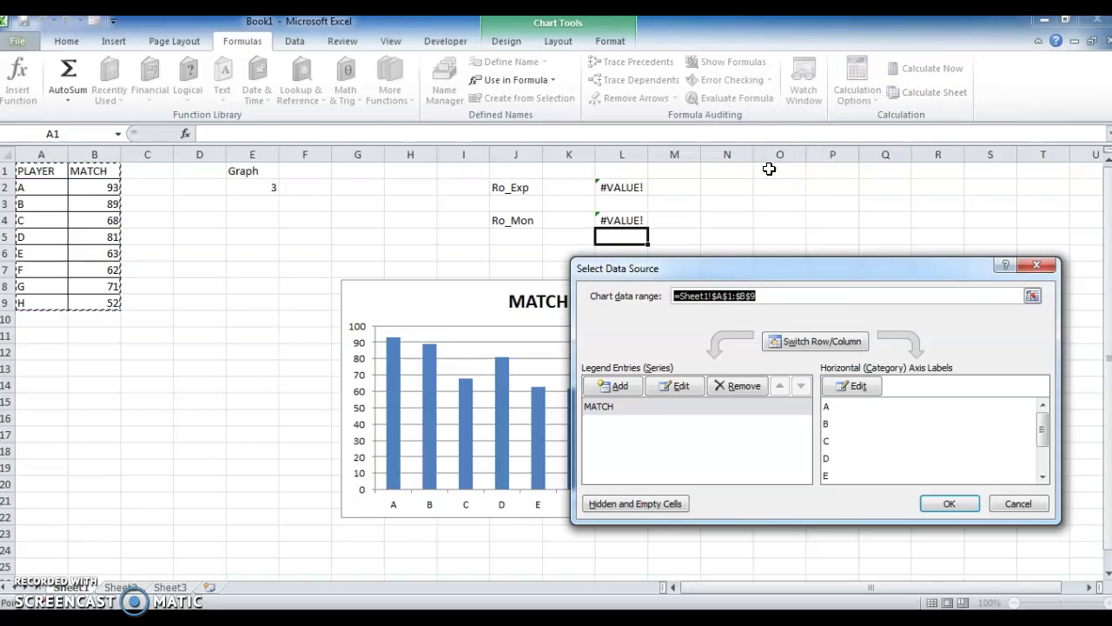
click(675, 386)
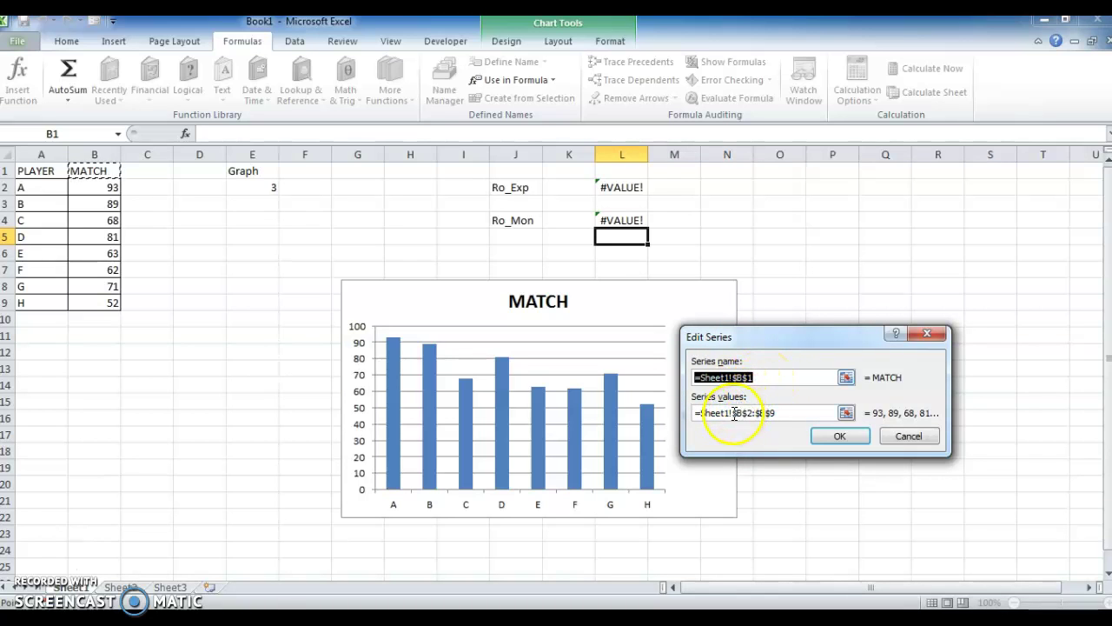
drag(734, 411, 750, 413)
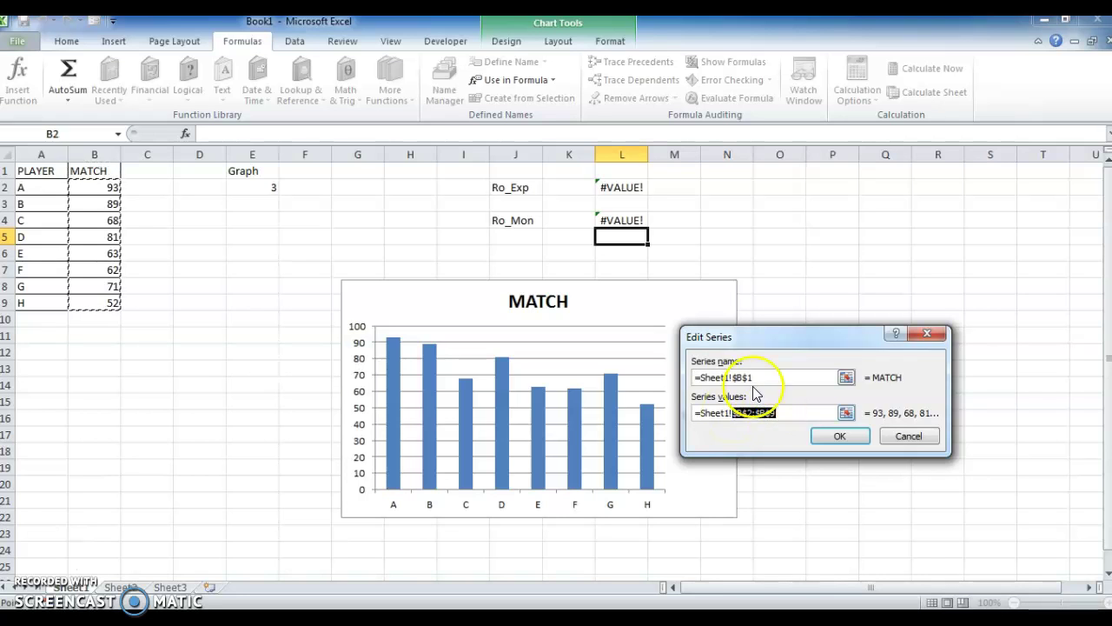
click(553, 81)
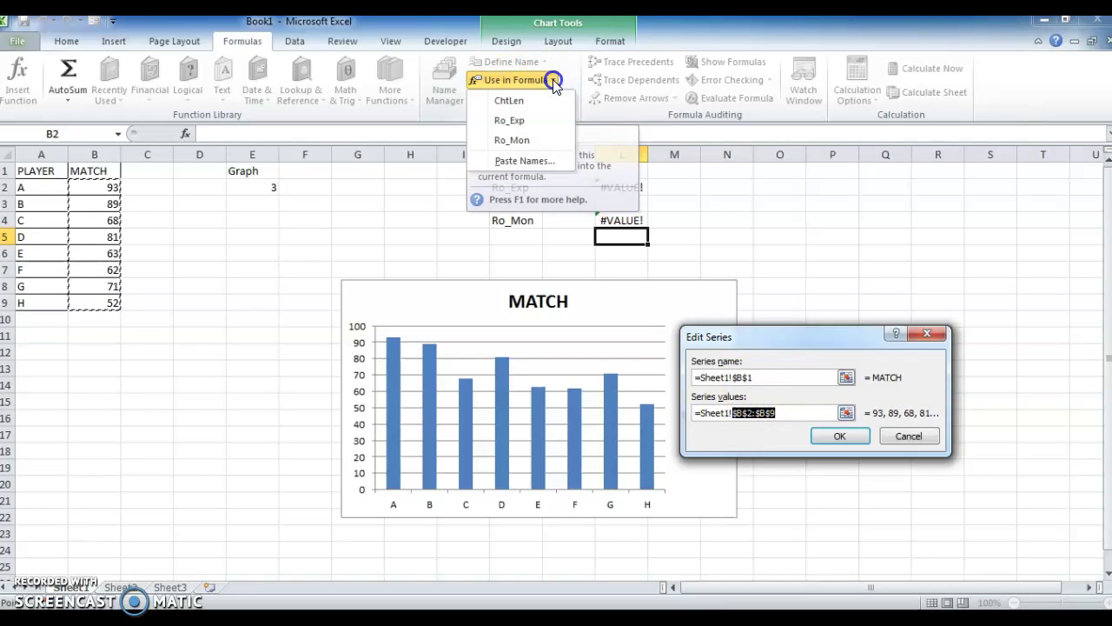
click(541, 160)
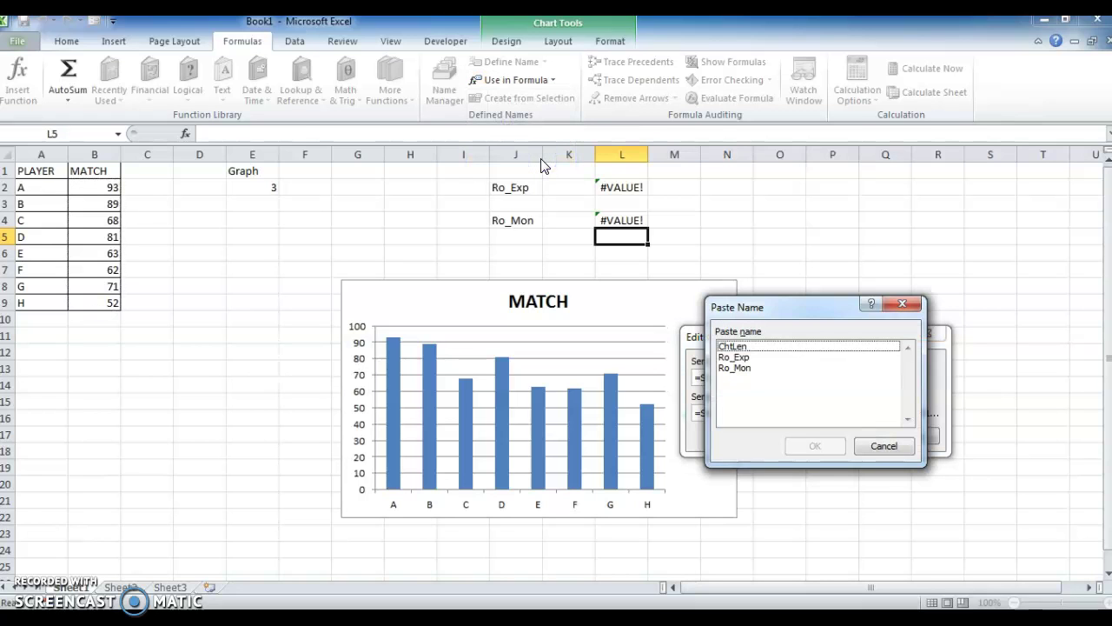
click(737, 358)
click(794, 448)
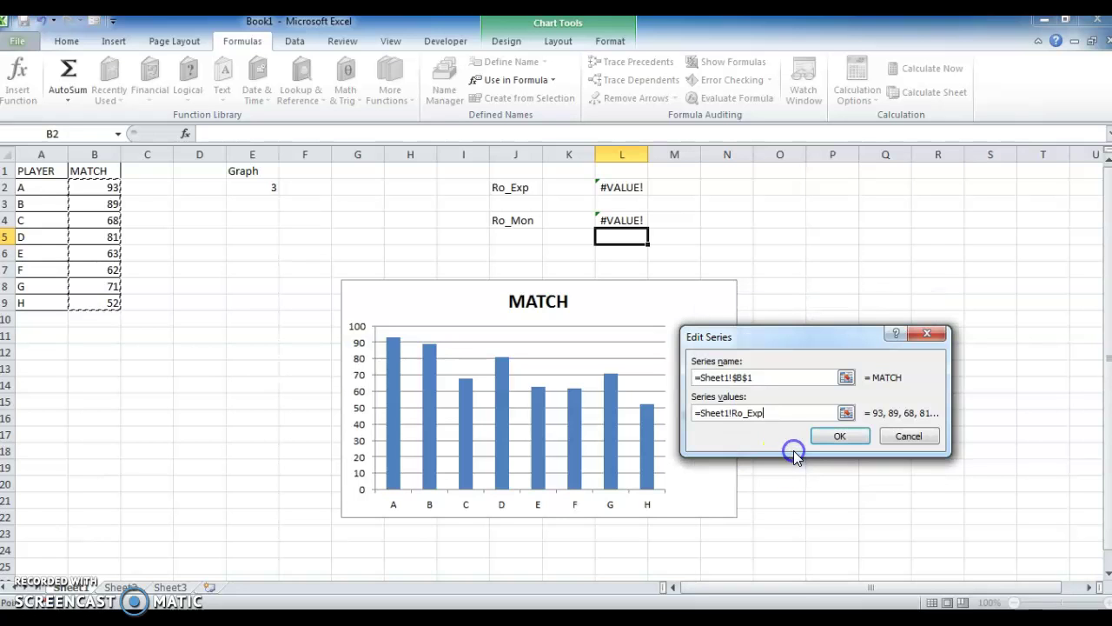
click(839, 438)
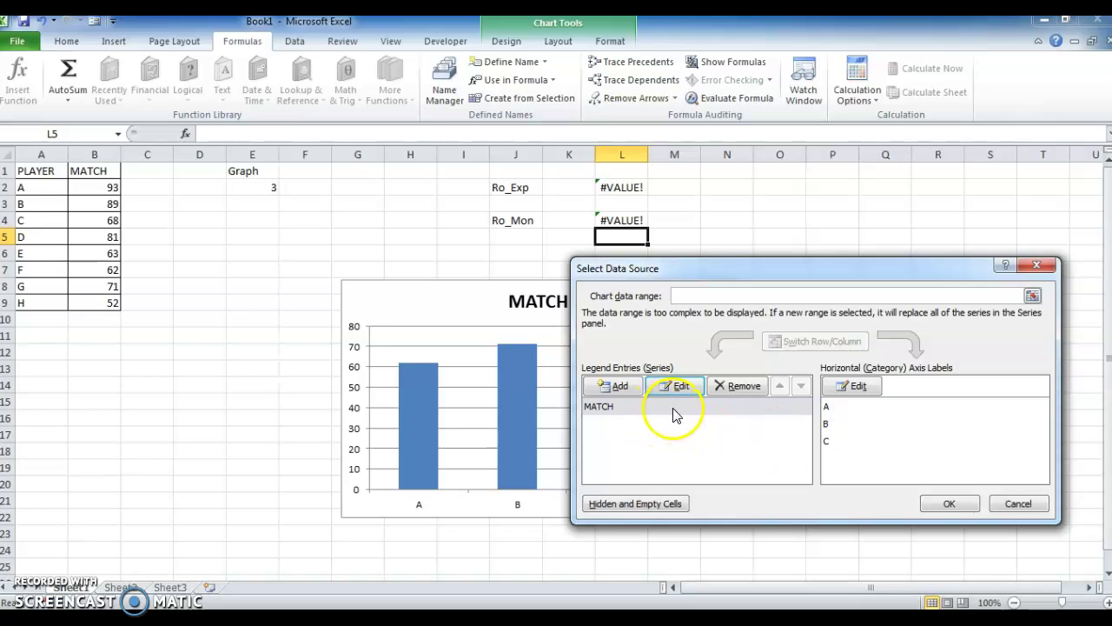
Set the chart's horizontal axis label range to =Sheet1!Ro_Mon and apply the data source changes.
click(857, 390)
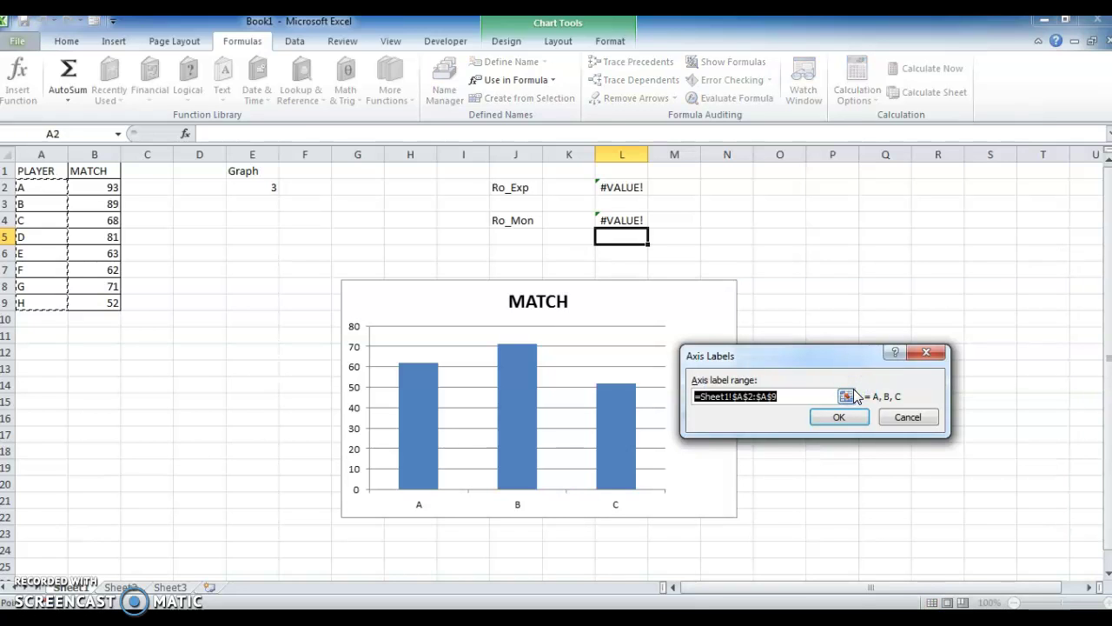
click(737, 398)
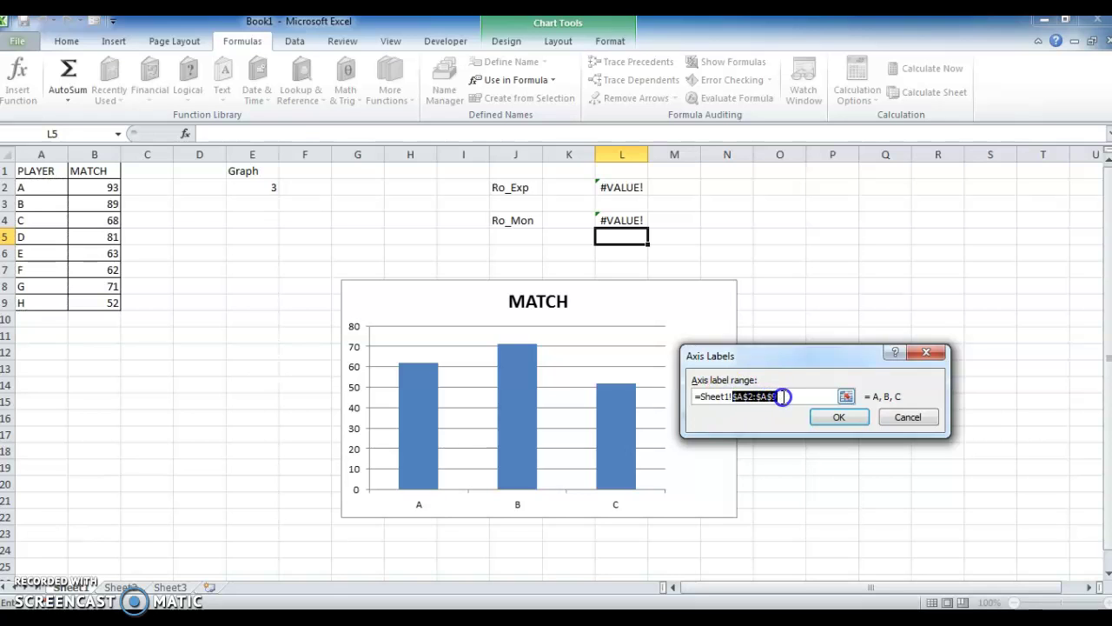
click(550, 82)
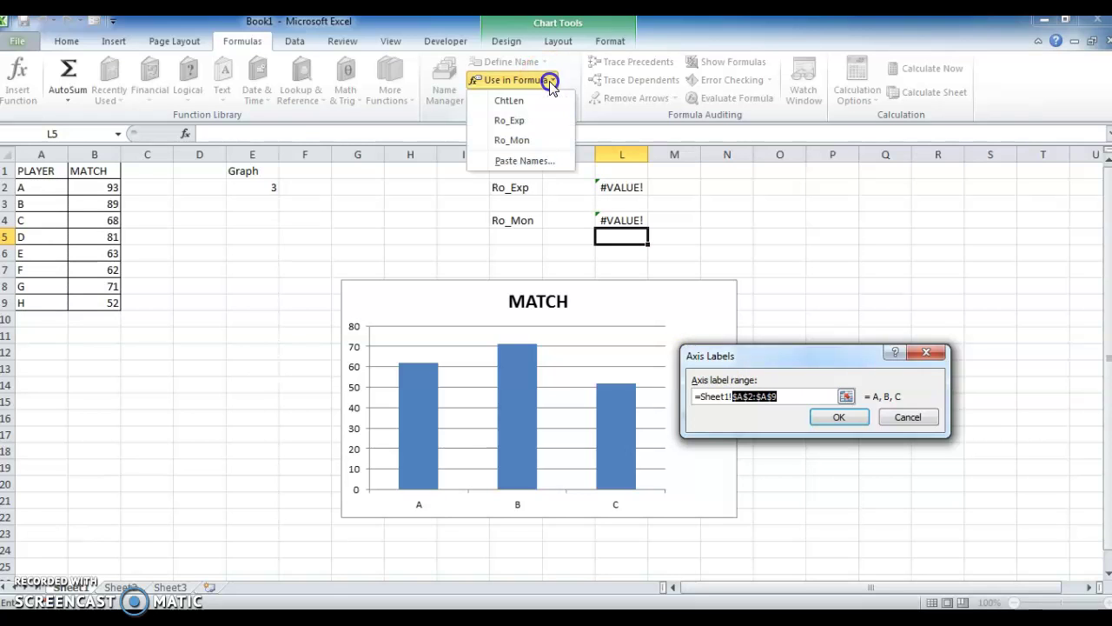
click(538, 163)
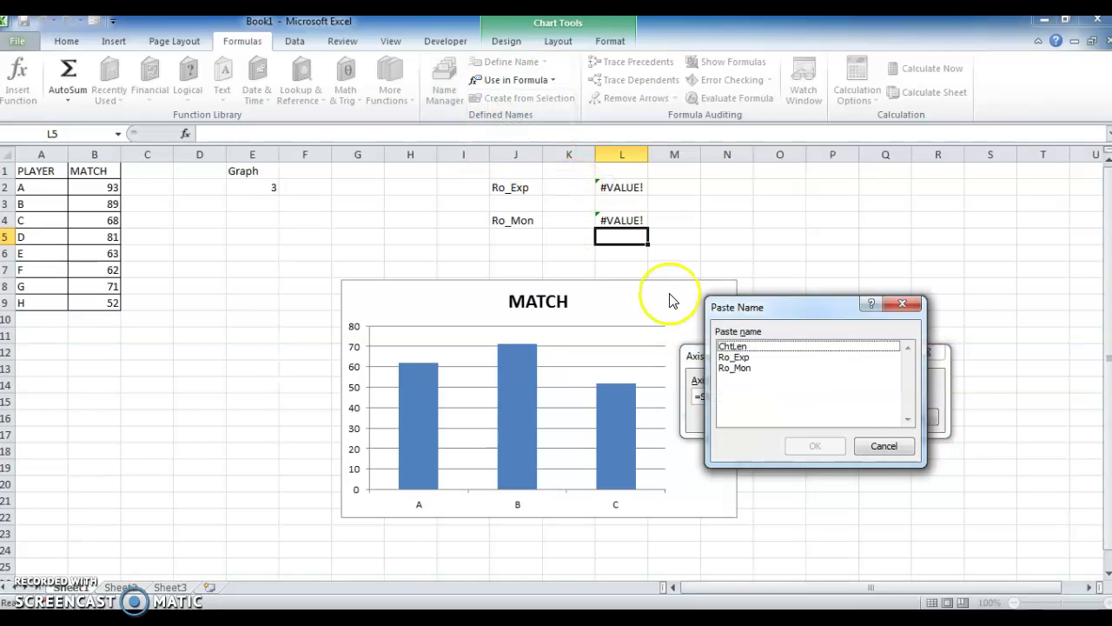
click(736, 370)
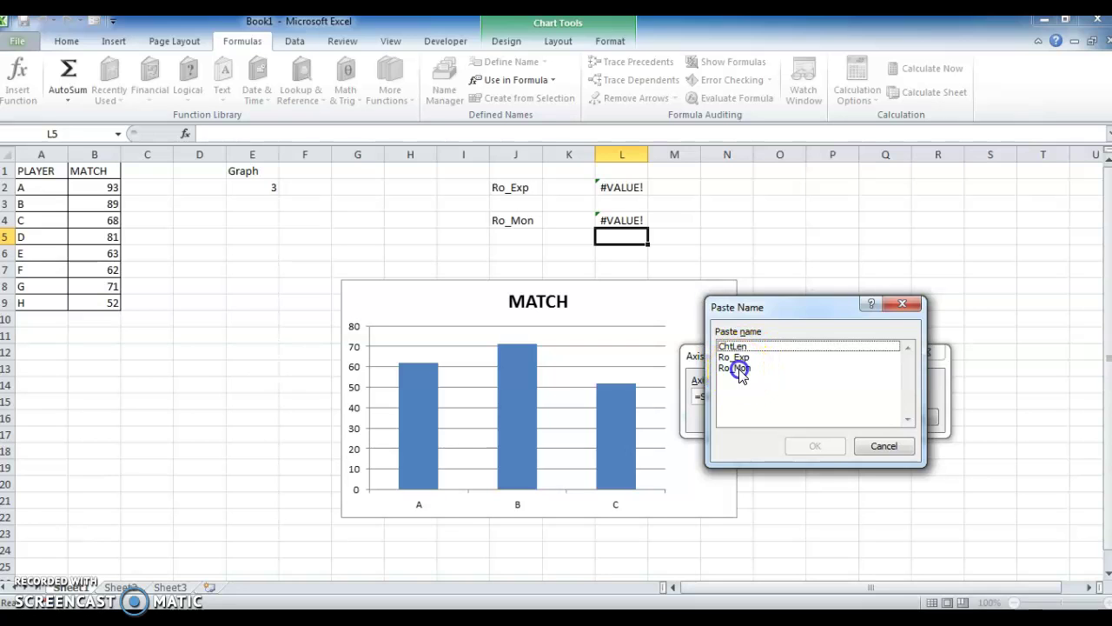
click(813, 452)
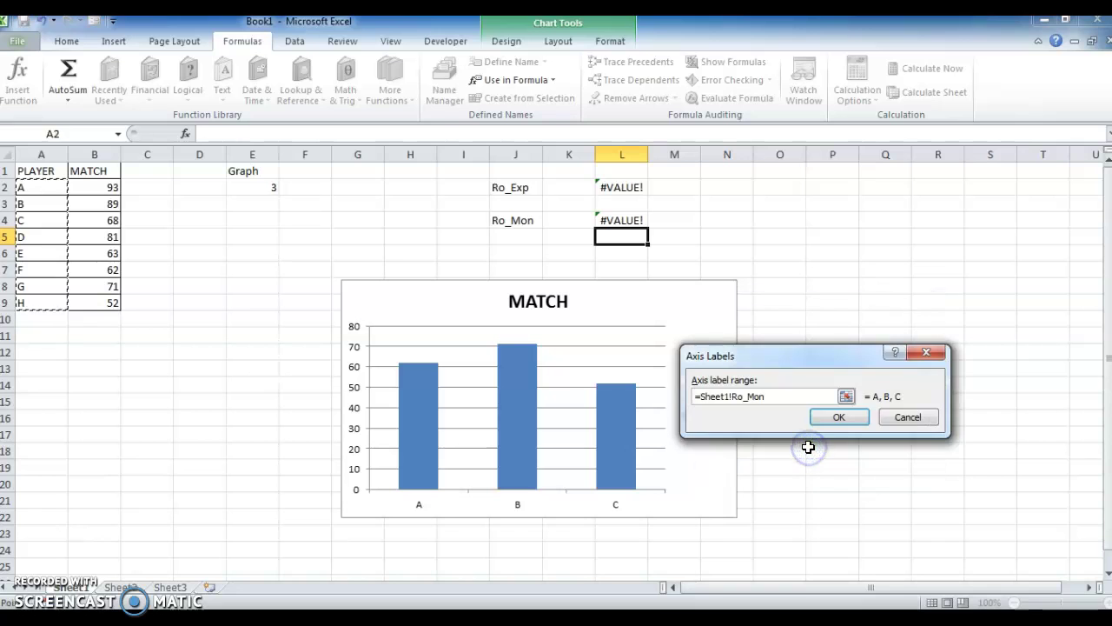
click(839, 419)
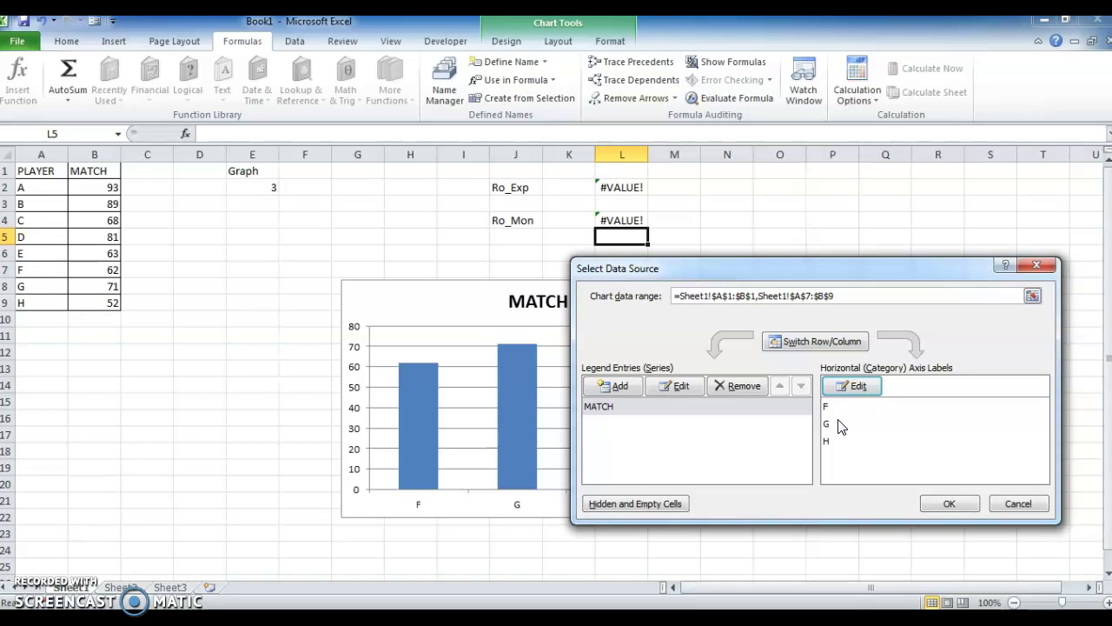
click(946, 506)
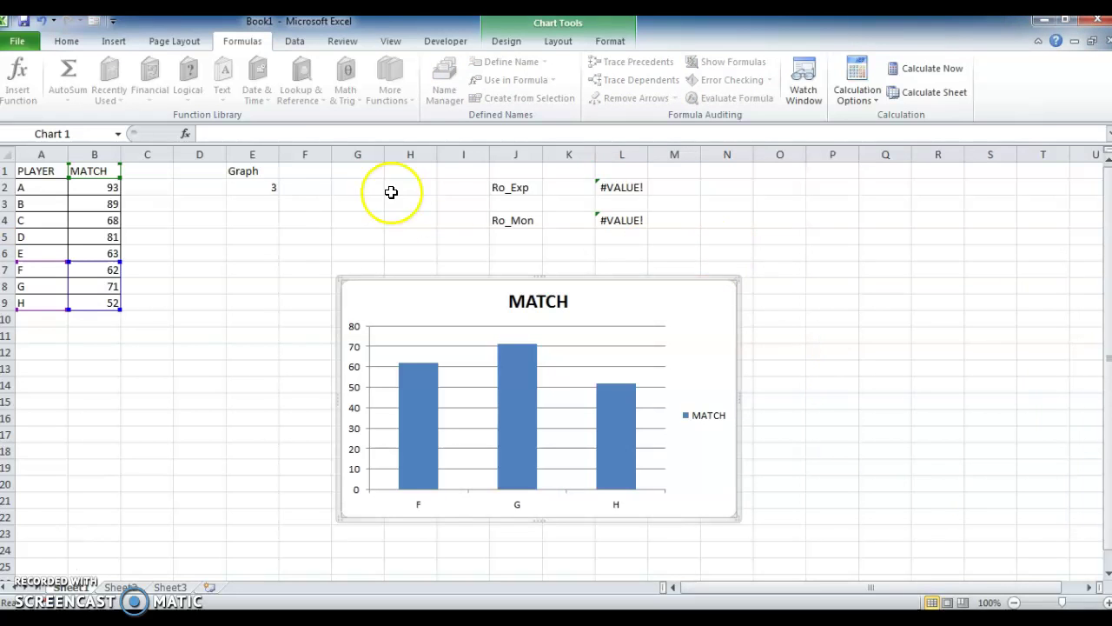
Set the chart length in cell E2 under Graph to 5.
click(249, 236)
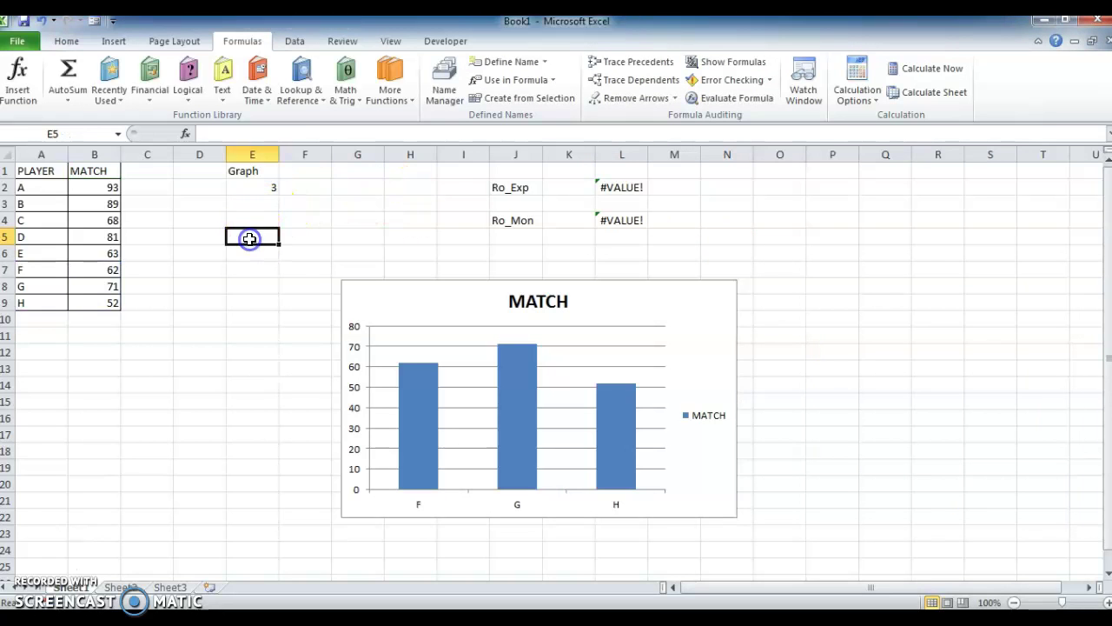
click(262, 189)
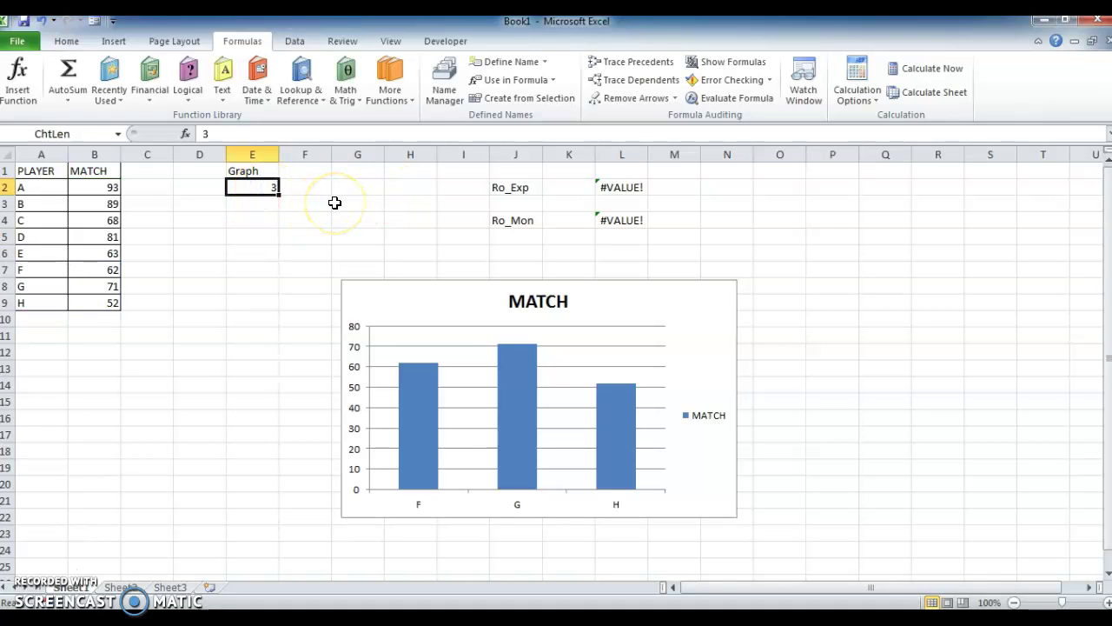
text(5)
key(Return)
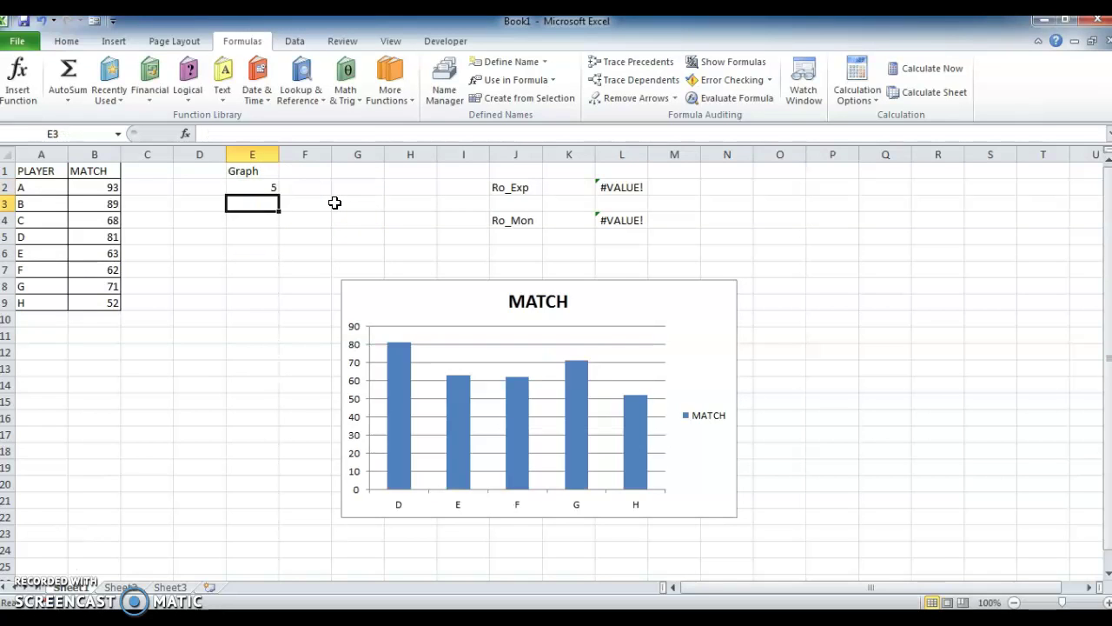
Test the dynamic chart by entering the lengths 6, 3 and 2 one after another in cell E2.
key(Up)
text(6)
key(Return)
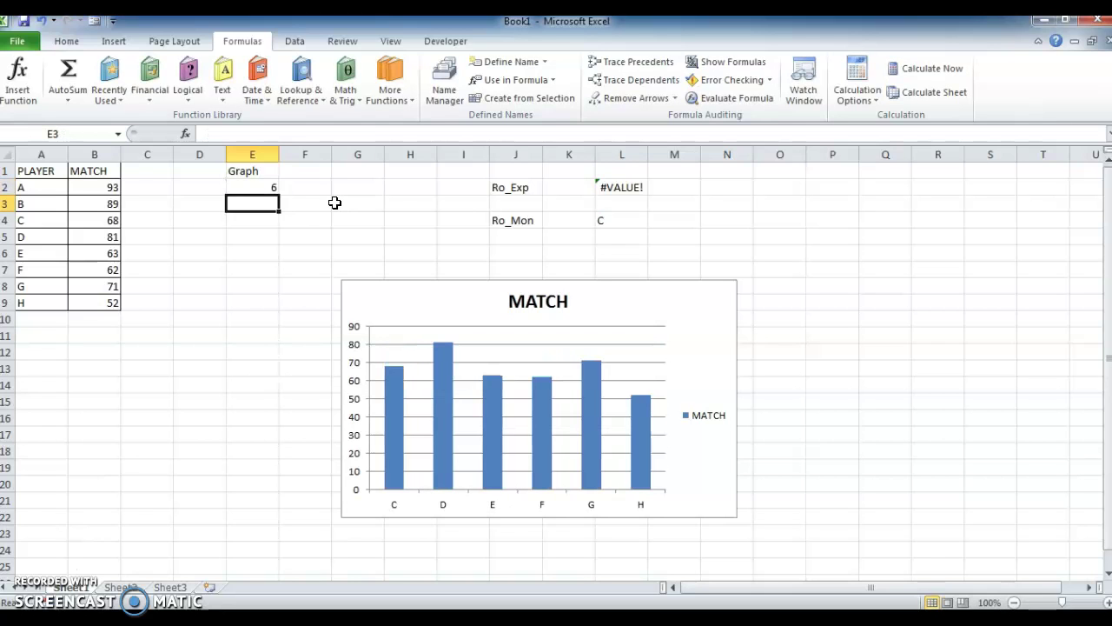
key(Up)
text(3)
key(Return)
key(Up)
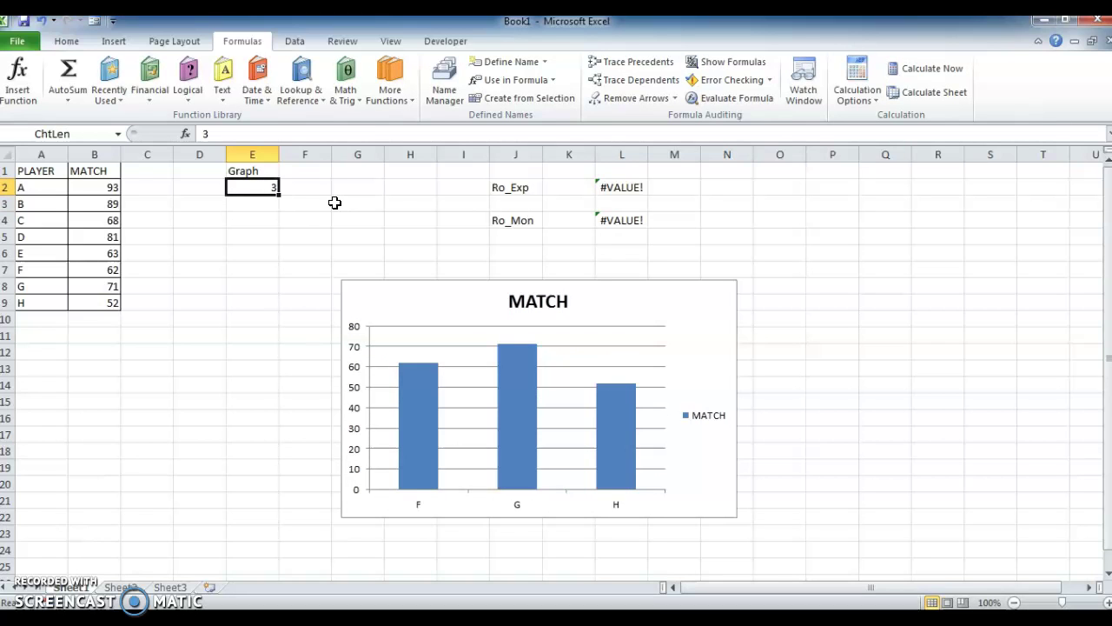
text(2)
key(Return)
key(Up)
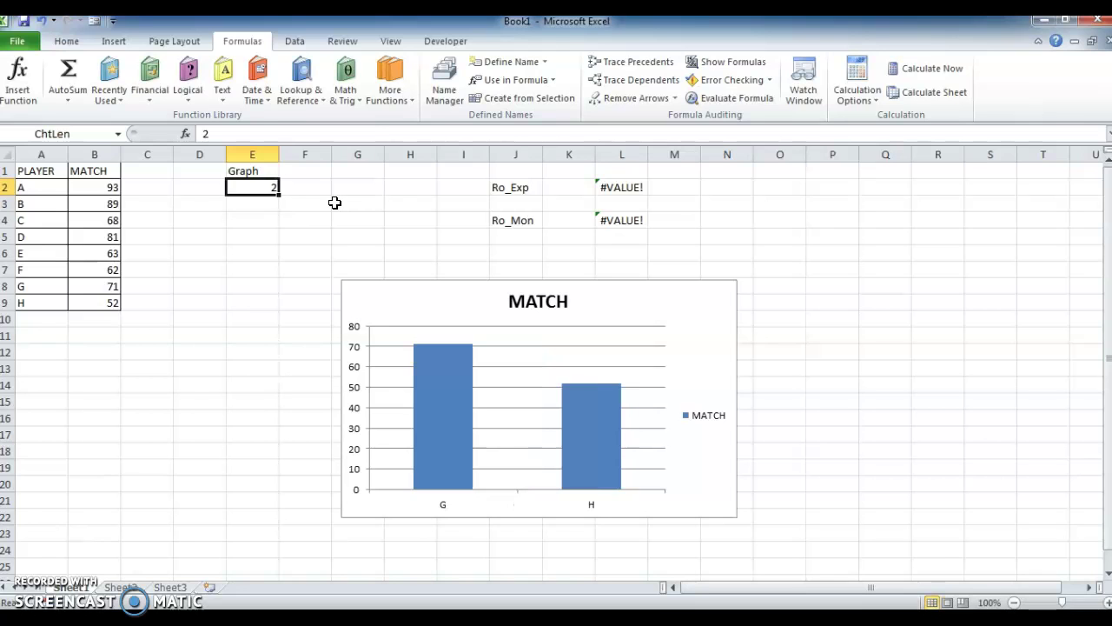
Try the chart lengths 4, 5 and 6 in turn in cell E2 under Graph.
key(Right)
key(Left)
text(4)
key(Return)
key(Up)
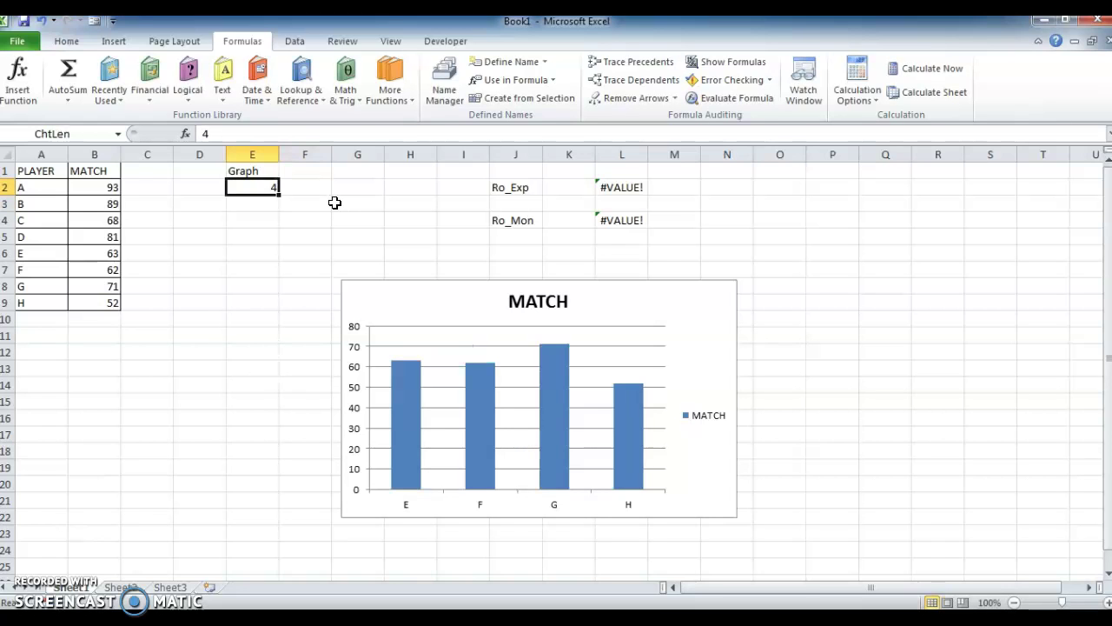
text(5)
key(Return)
key(Up)
text(6)
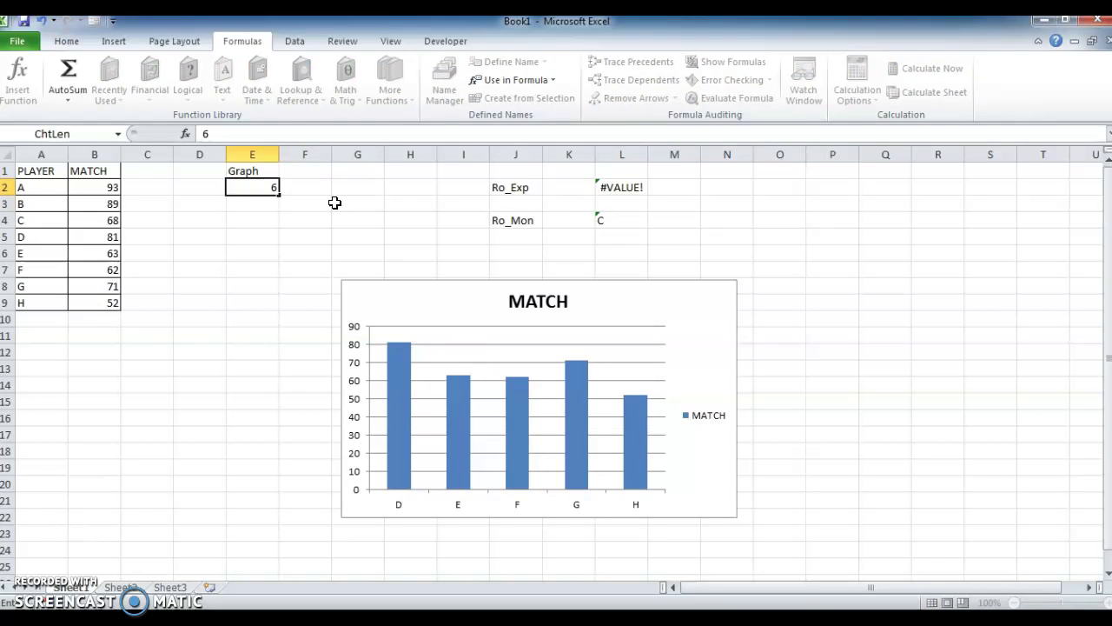
key(Return)
Set the chart length in cell E2 under Graph to 7.
key(Up)
text(7)
key(Return)
key(Up)
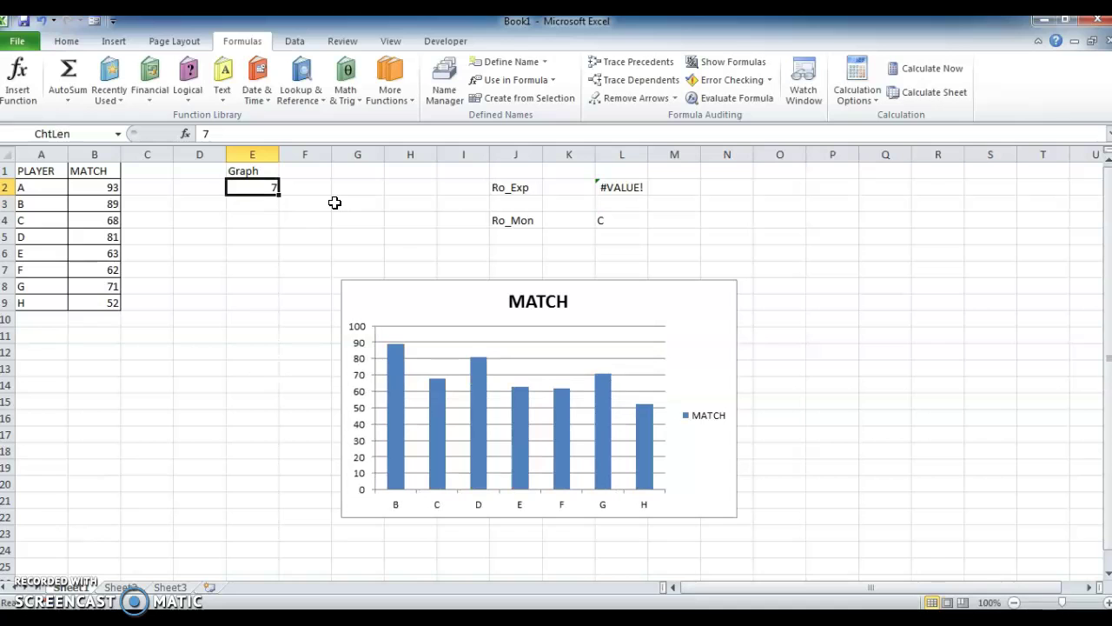
Apply the chart style with glossy blue columns on a black background to the MATCH chart and deselect it.
click(702, 310)
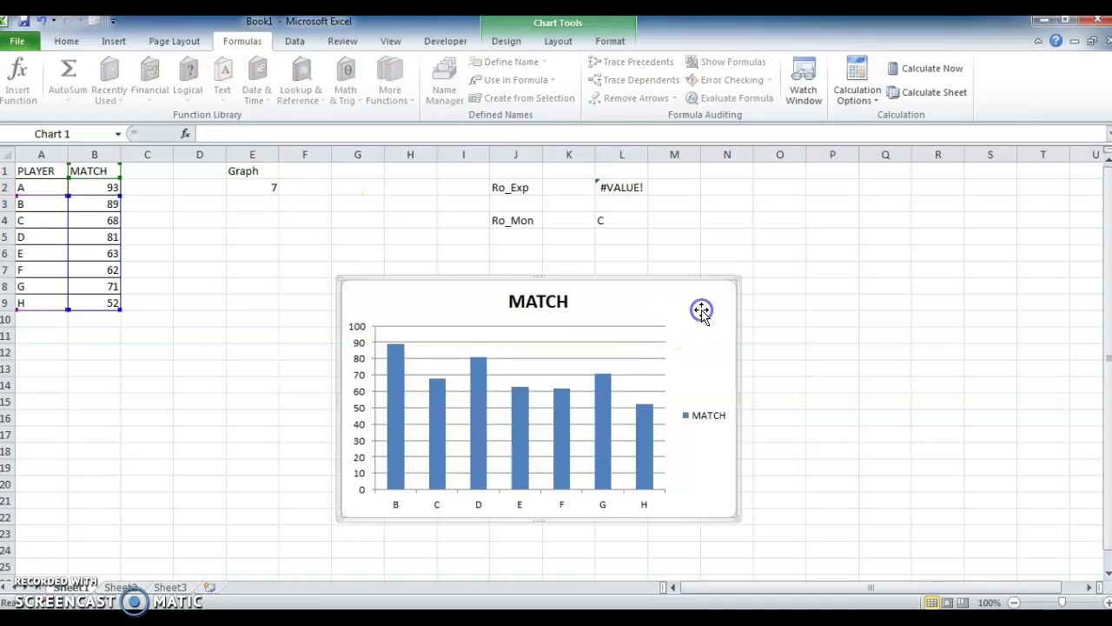
click(505, 43)
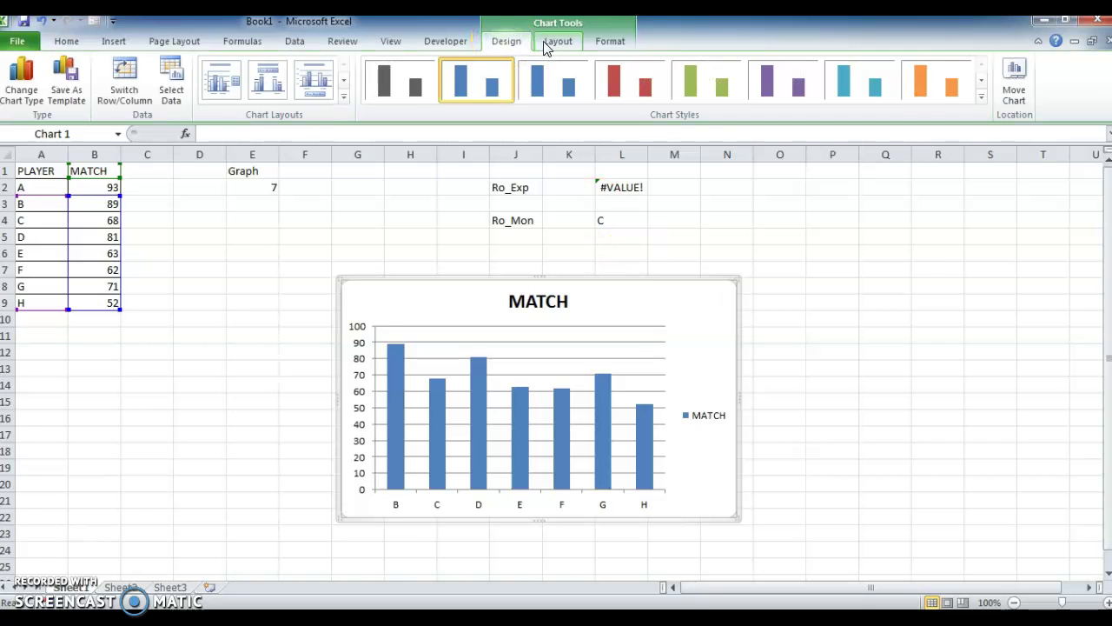
click(981, 95)
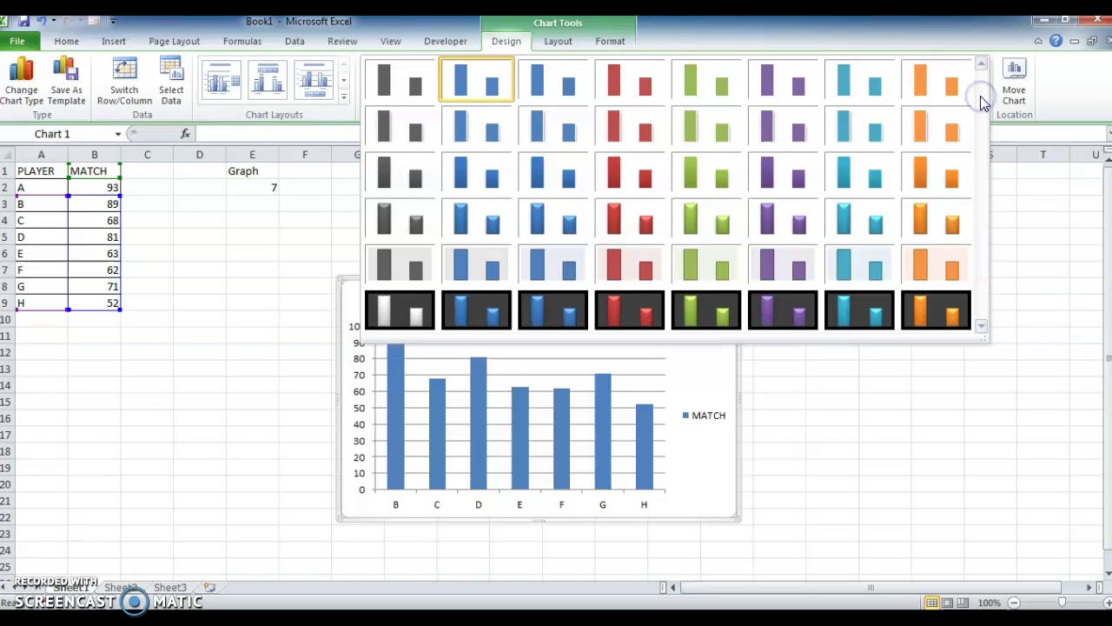
click(489, 303)
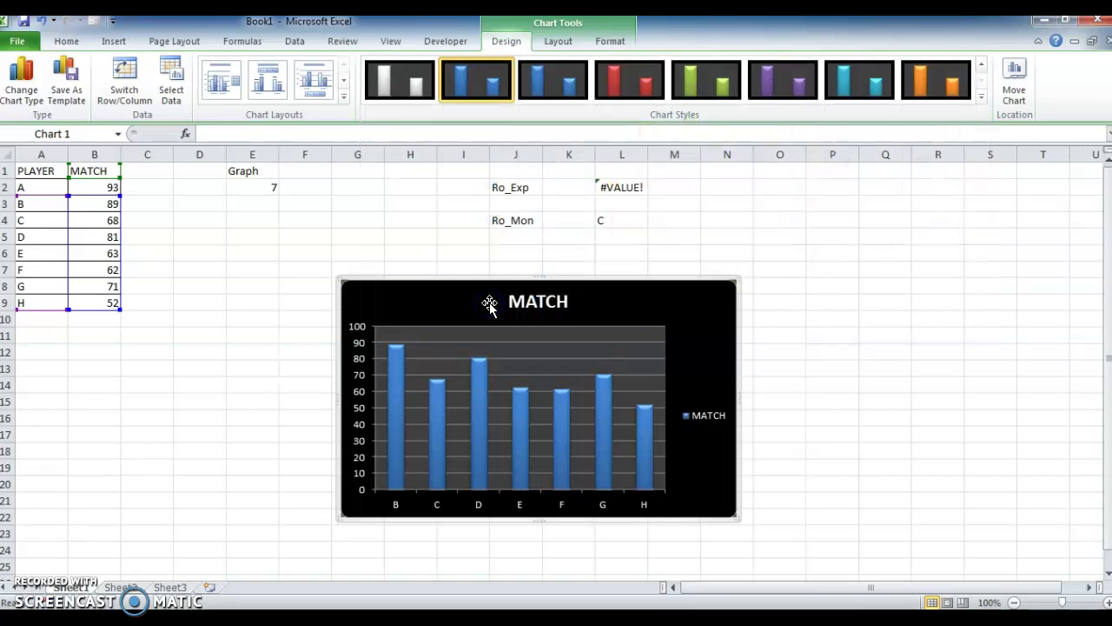
click(820, 244)
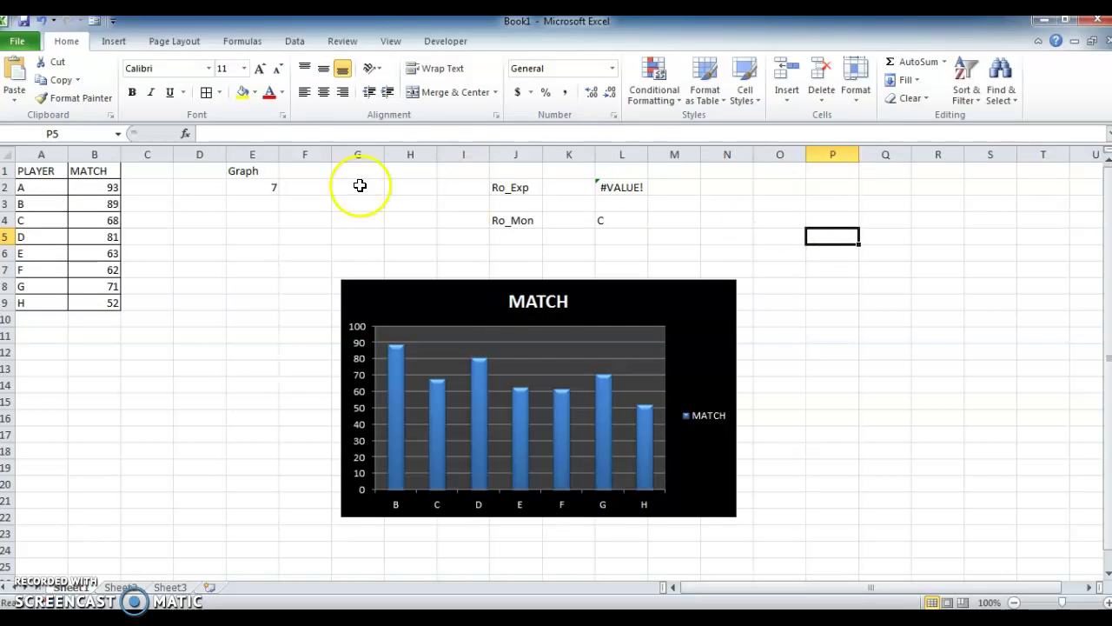
click(215, 279)
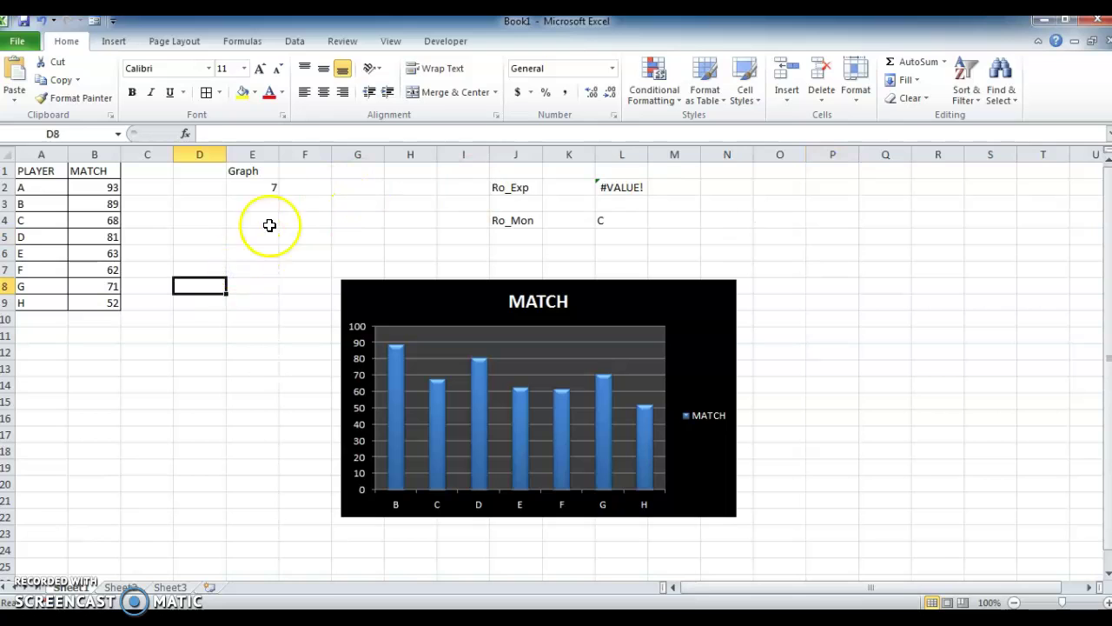
click(269, 187)
click(248, 314)
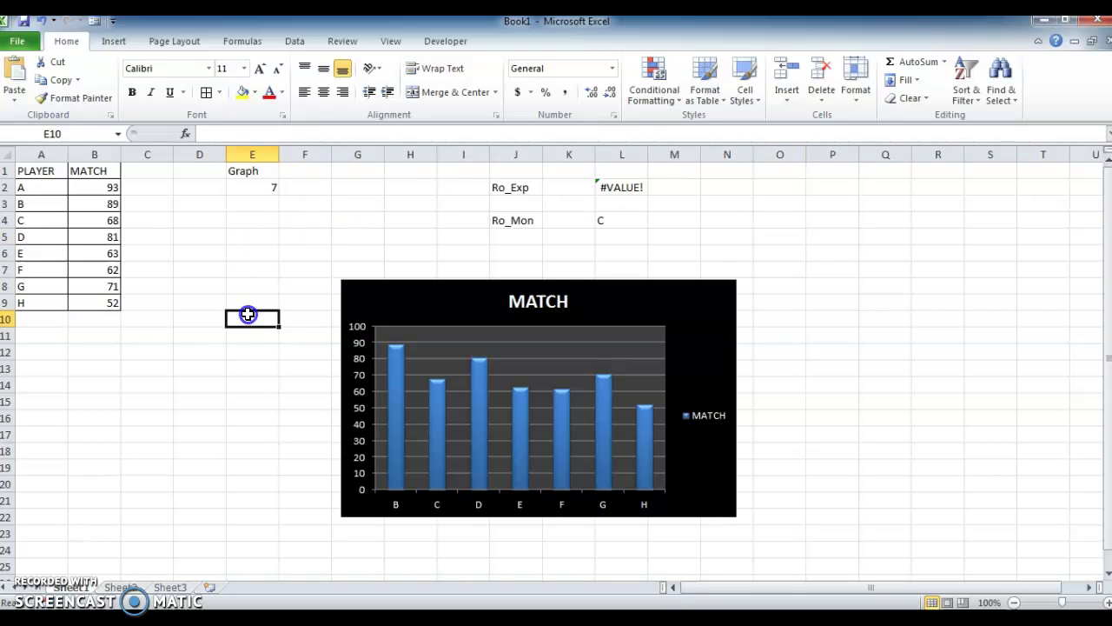